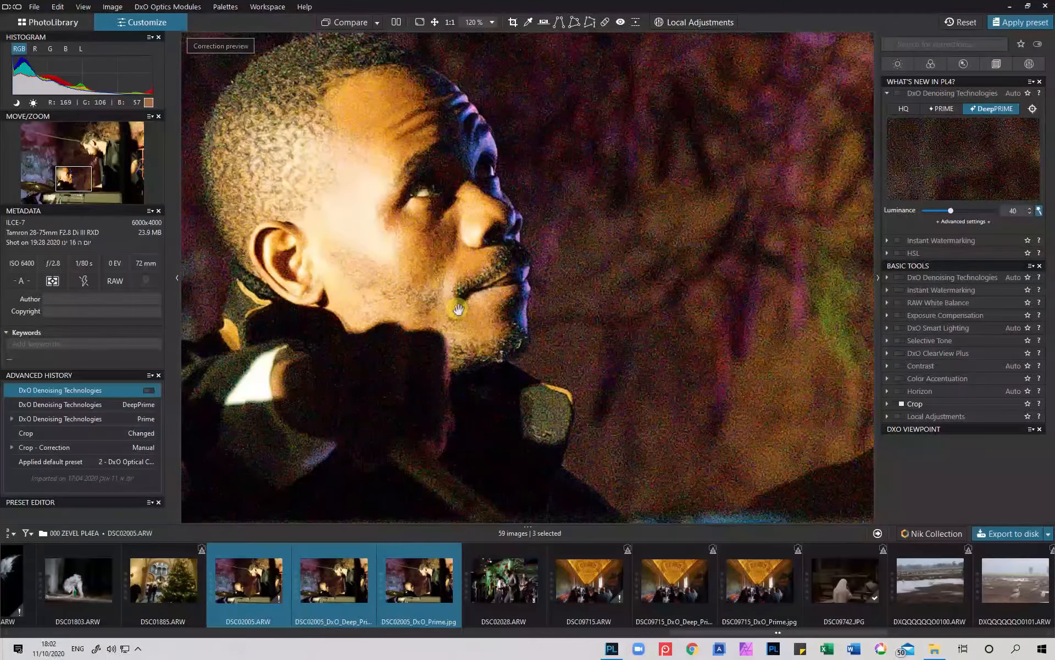
Compare the noise in DSC02005.ARW with its Prime and DeepPRIME JPEG versions at 120 % zoom
left_click(259, 581)
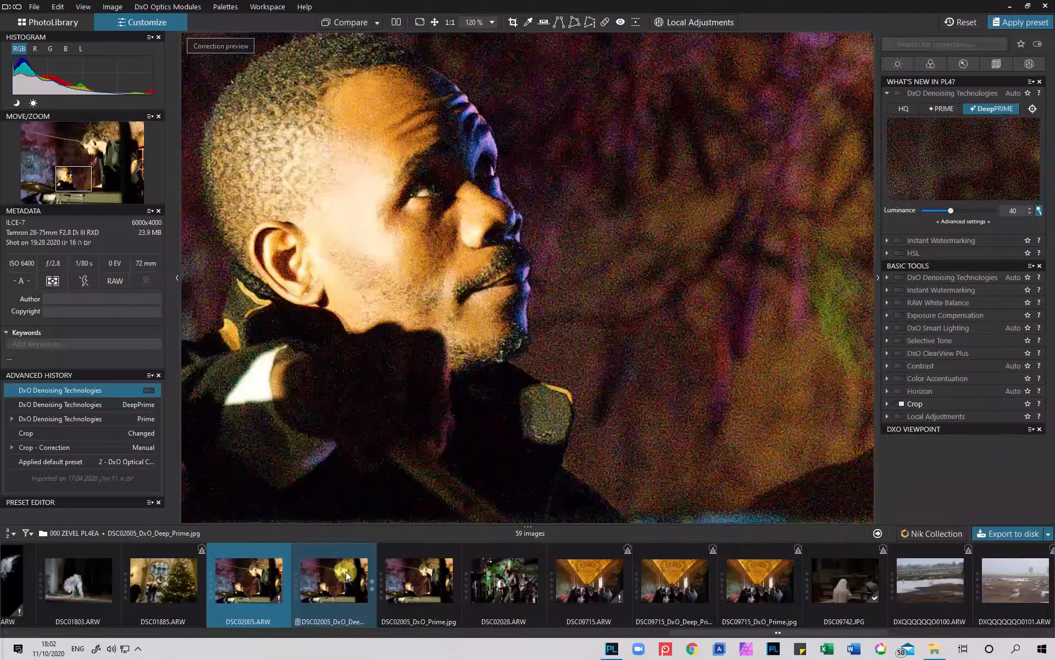
left_click(419, 580)
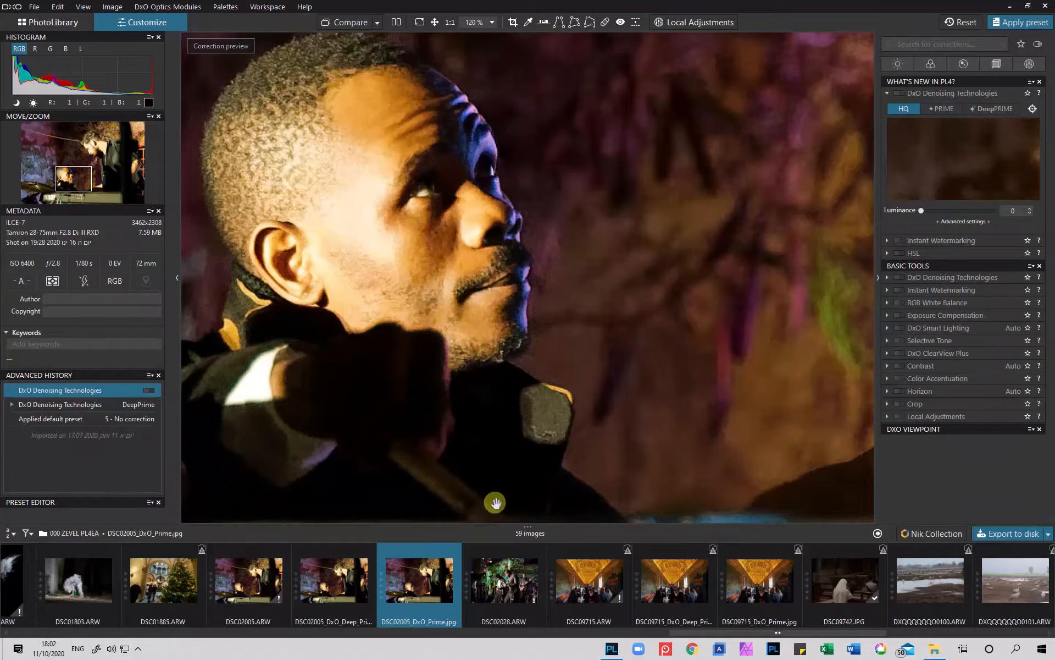
left_click(345, 579)
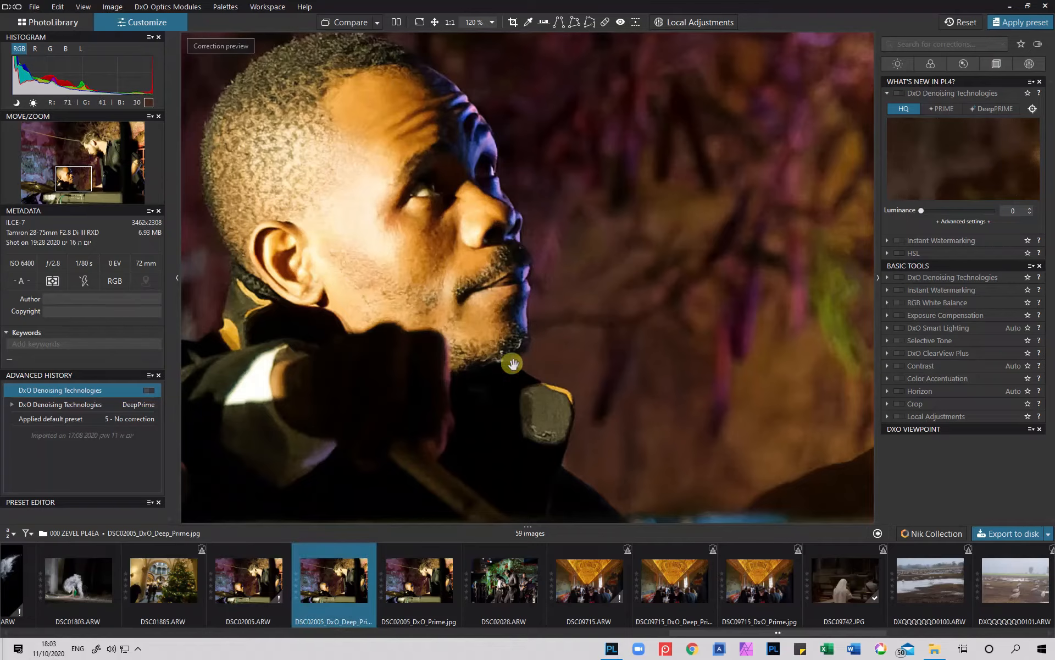
left_click(424, 573)
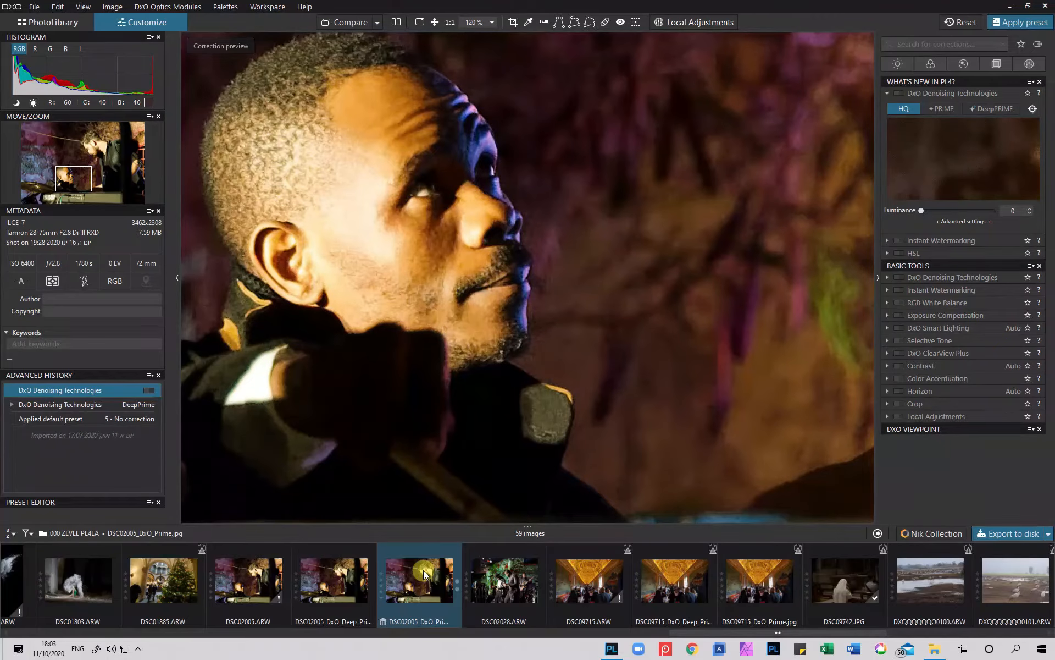
left_click(364, 579, "ctrl")
left_click(348, 583)
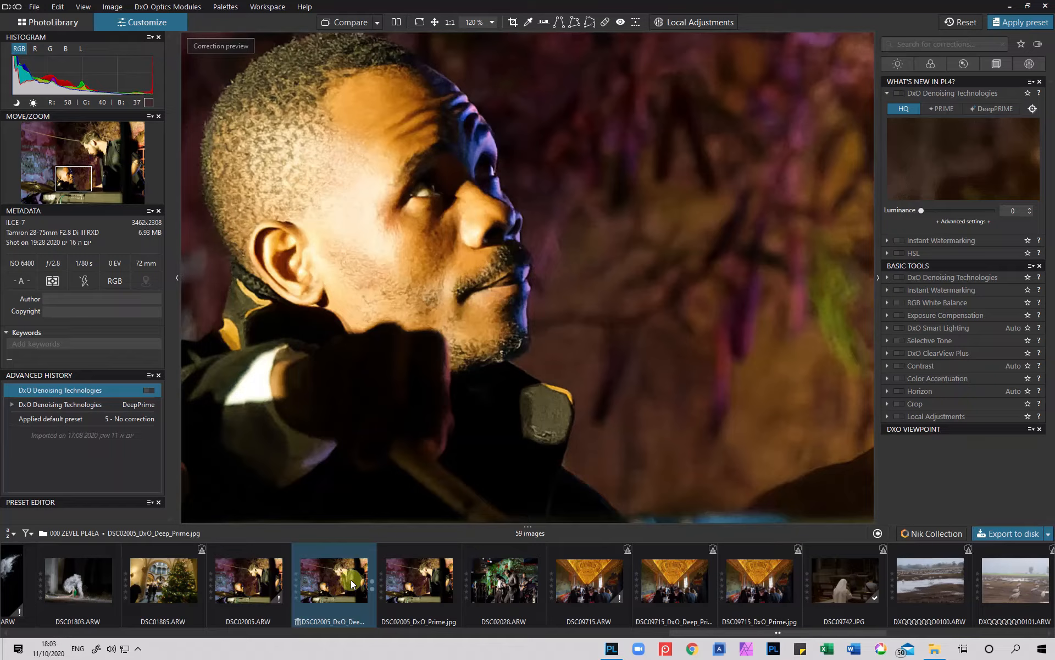
Expand the HSL correction and open DSC00957.ARW, the night photo of the city wall, fitted to the view
left_click(888, 93)
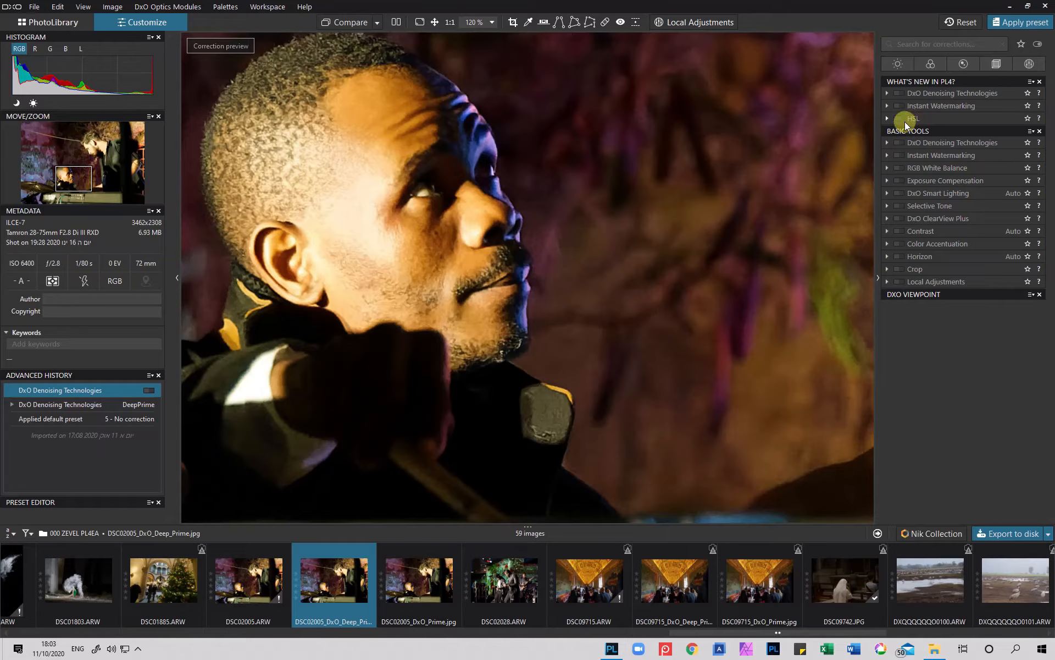
left_click(886, 118)
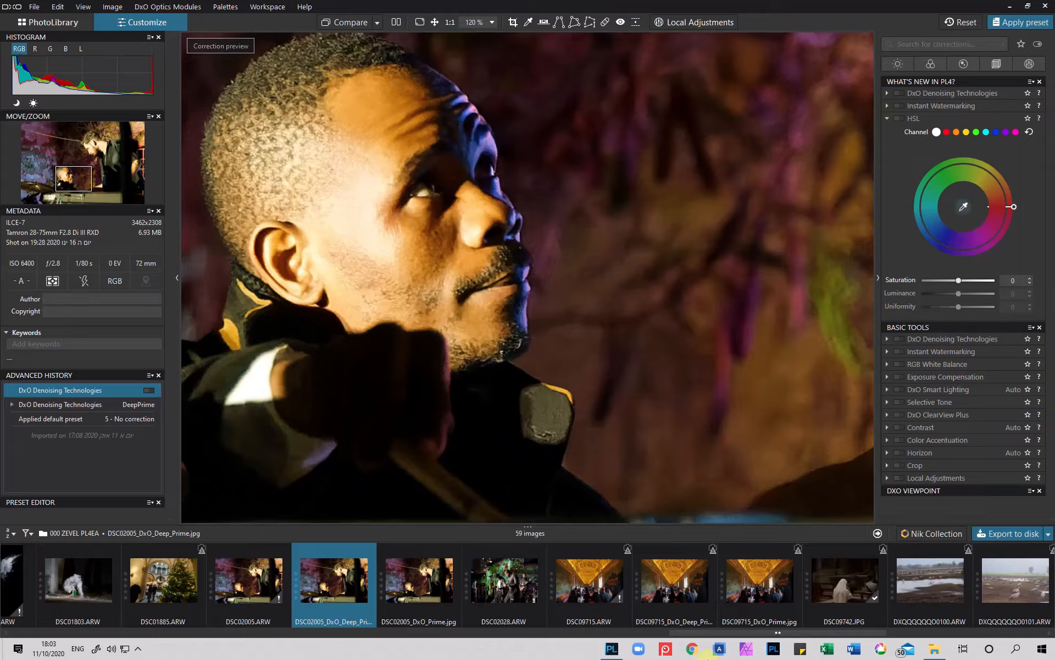
left_click_drag(767, 632, 119, 654)
left_click(328, 598)
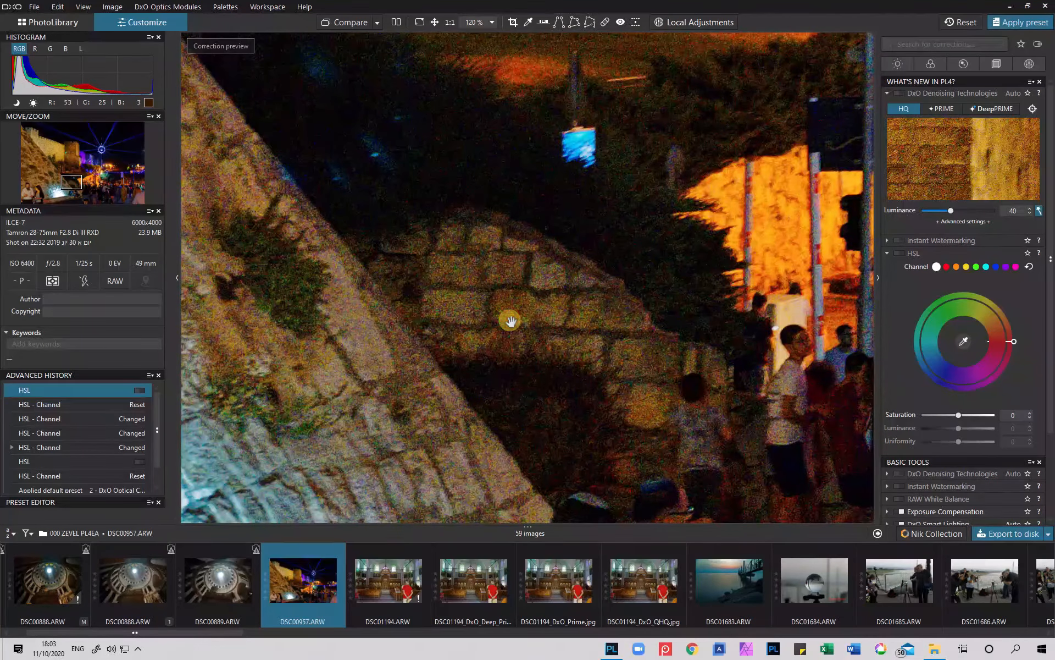
scroll(510, 321, "down", 1)
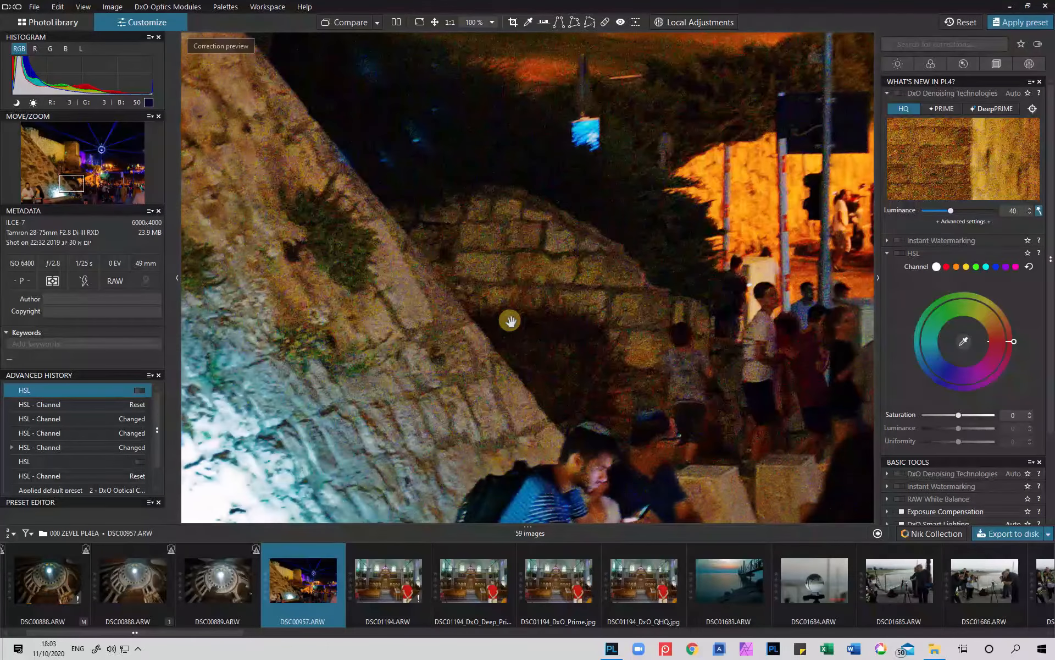
key("ctrl+0")
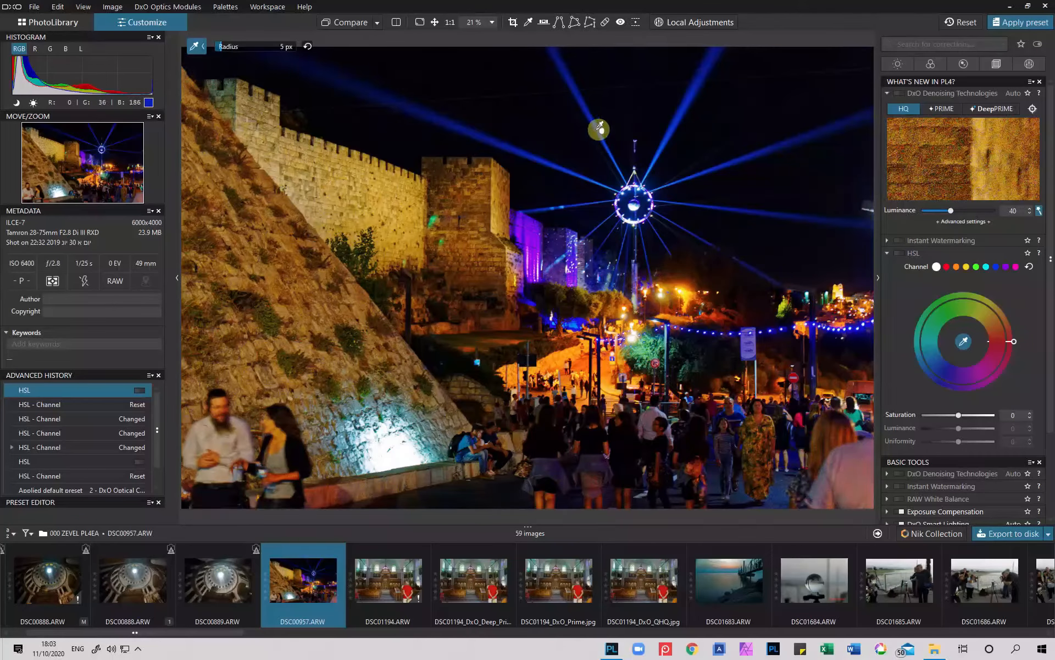
Sample a blue light beam in the sky with the HSL picker and shift the blue channel's hue to green
left_click(685, 100)
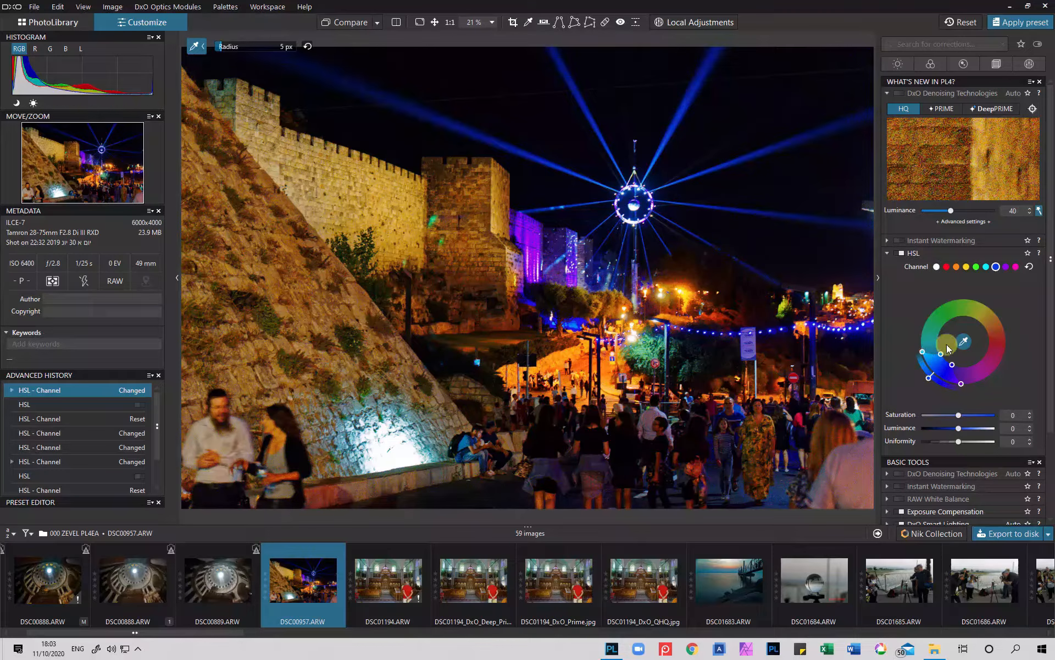
left_click_drag(927, 363, 932, 308)
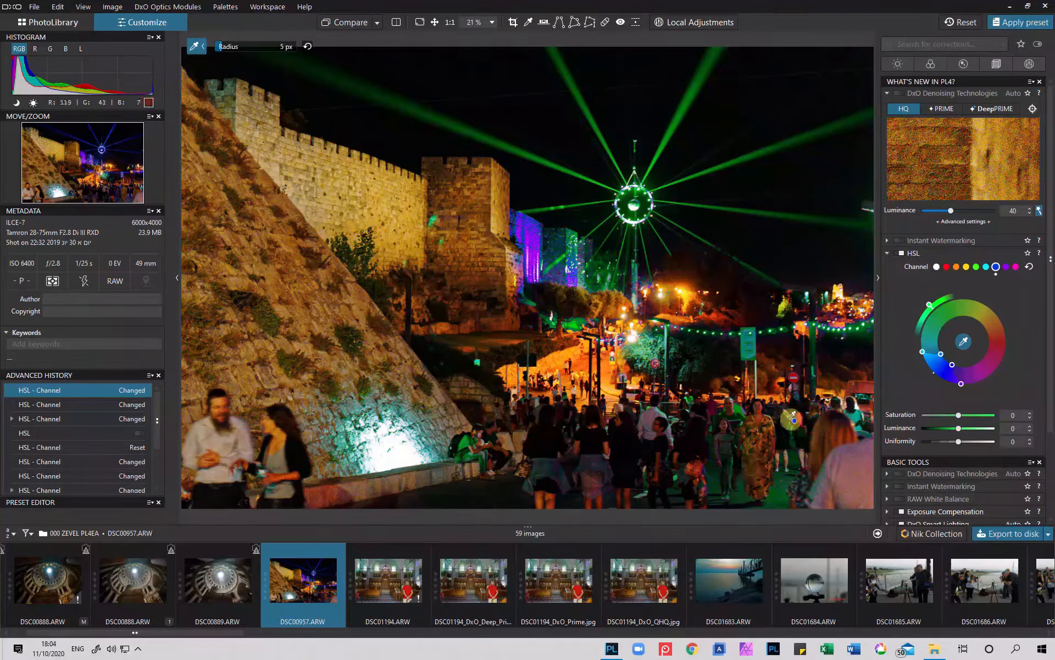
left_click(962, 343)
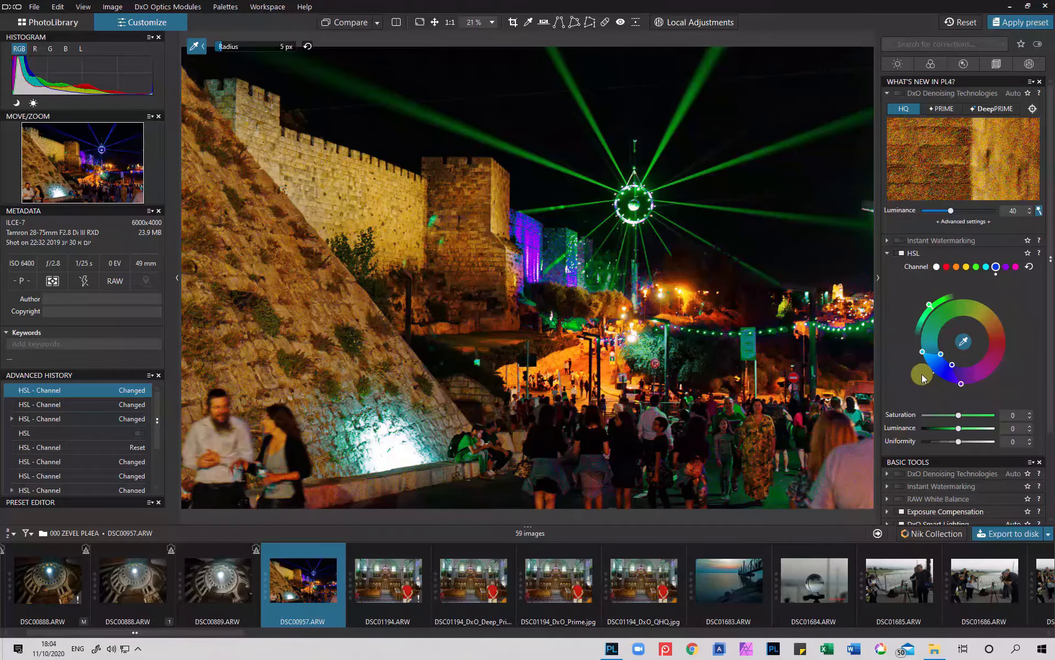
left_click(922, 374)
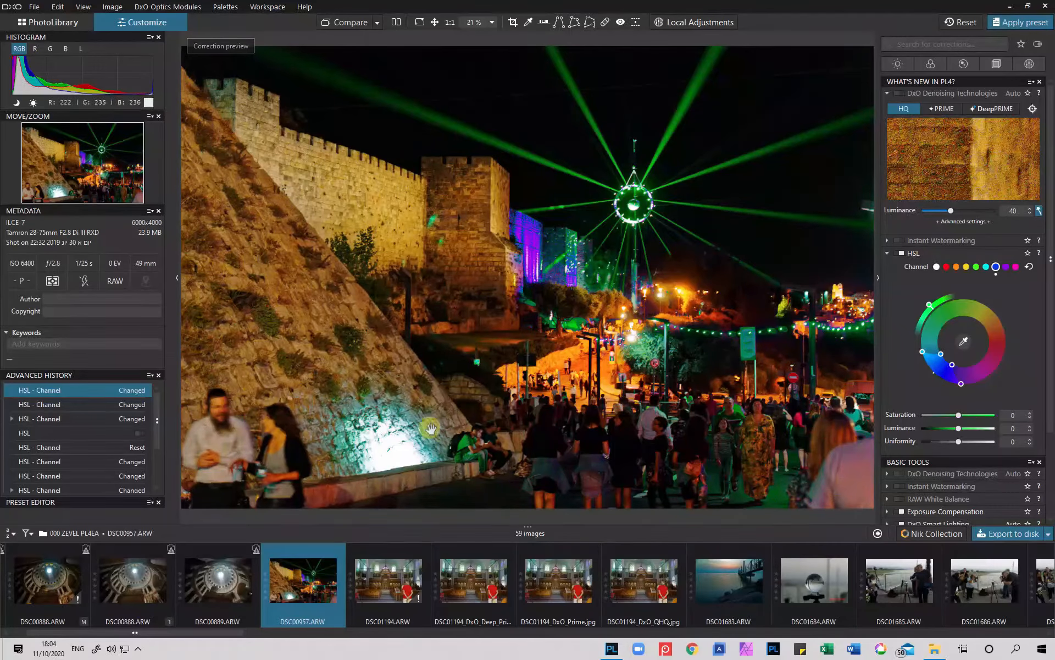
Open the dancer photo DSC01797.ARW and enable its HSL correction
left_click_drag(172, 632, 705, 630)
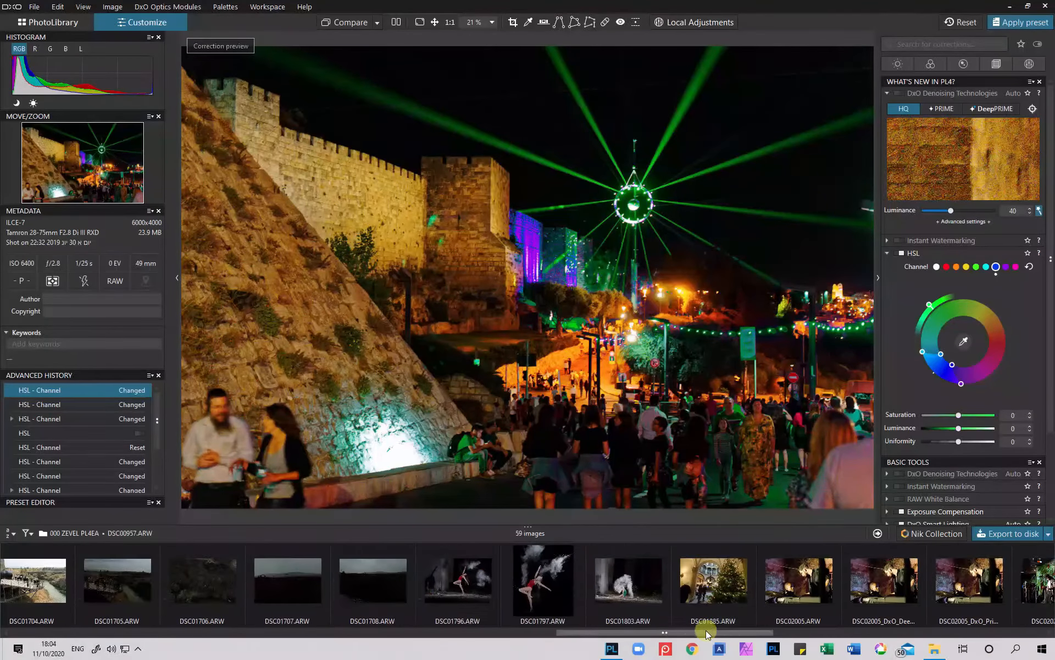
left_click(550, 591)
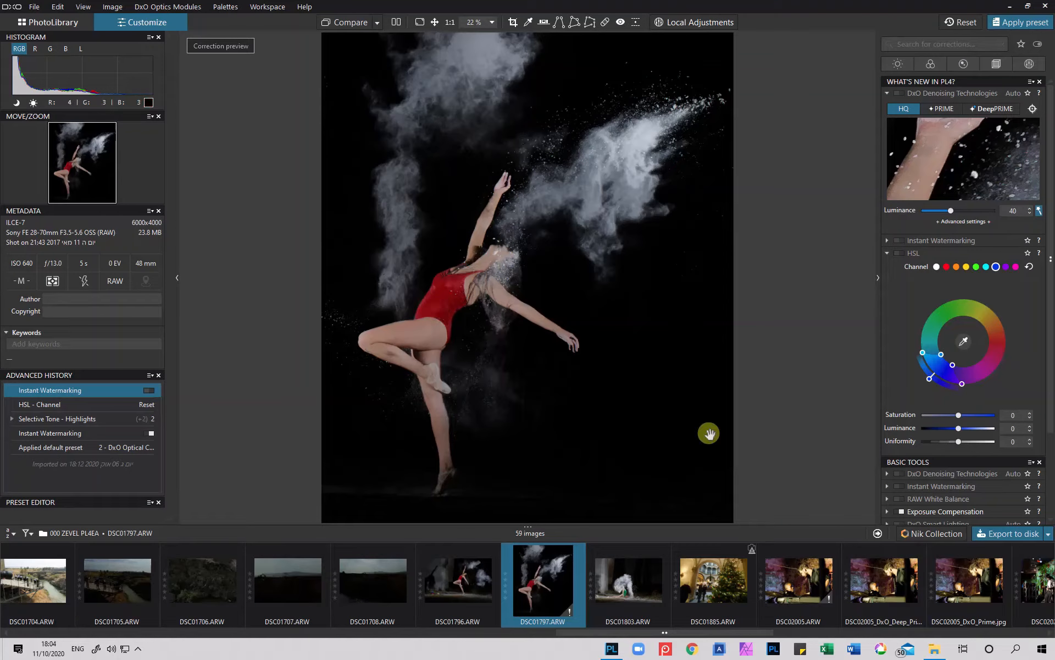
left_click(963, 343)
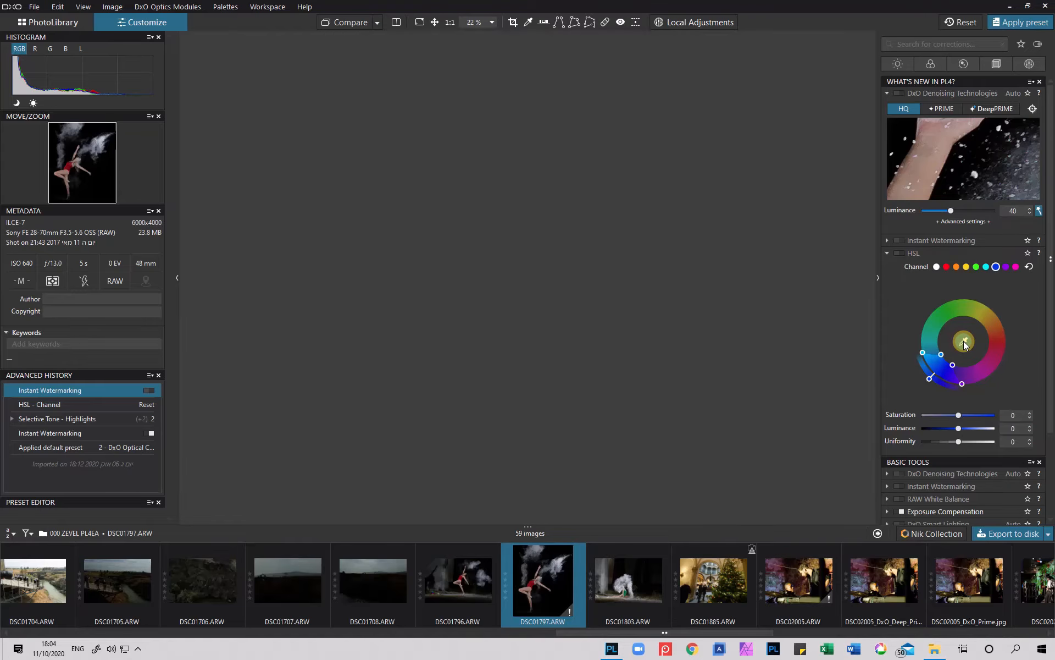
left_click(961, 344)
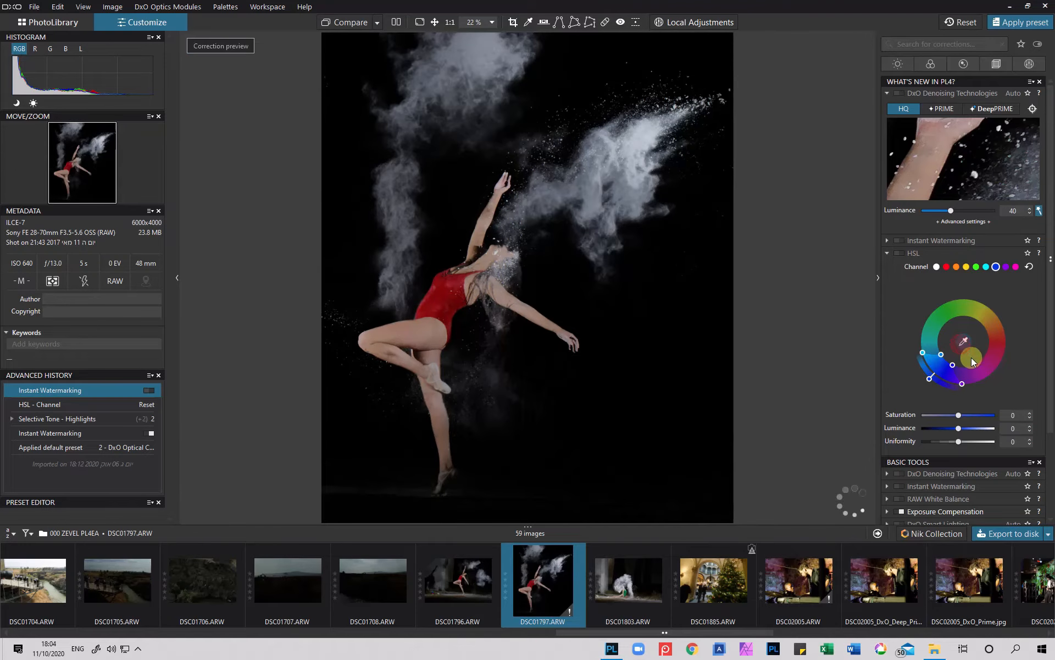
left_click(896, 255)
Sample the dancer's red leotard with the HSL picker, try a blue hue, and shift the red channel to green
left_click(954, 351)
left_click(963, 344)
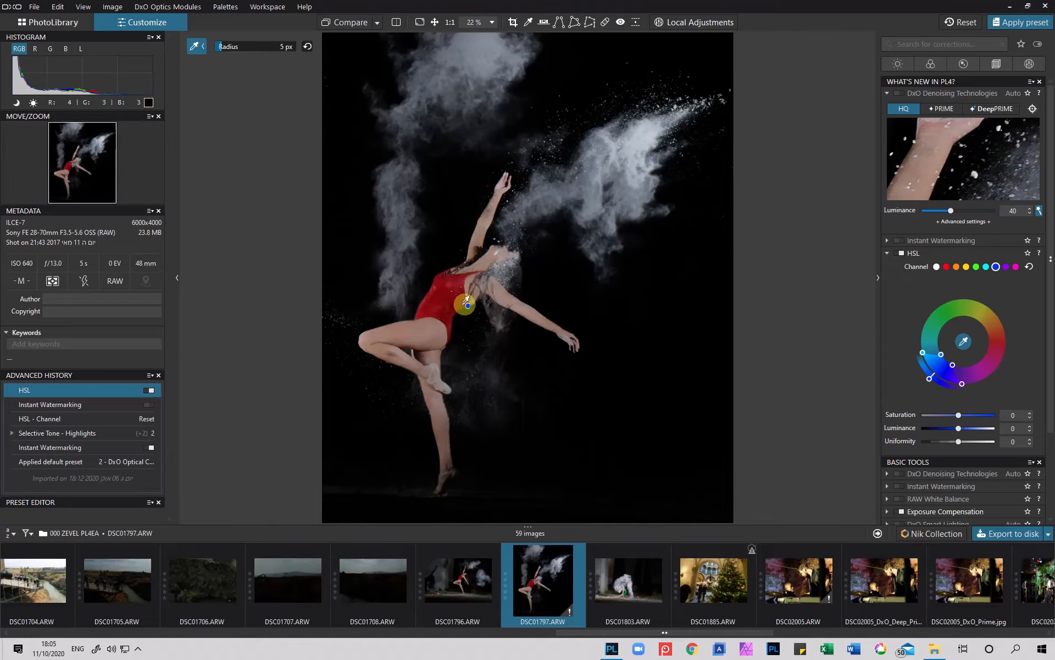
left_click(445, 302)
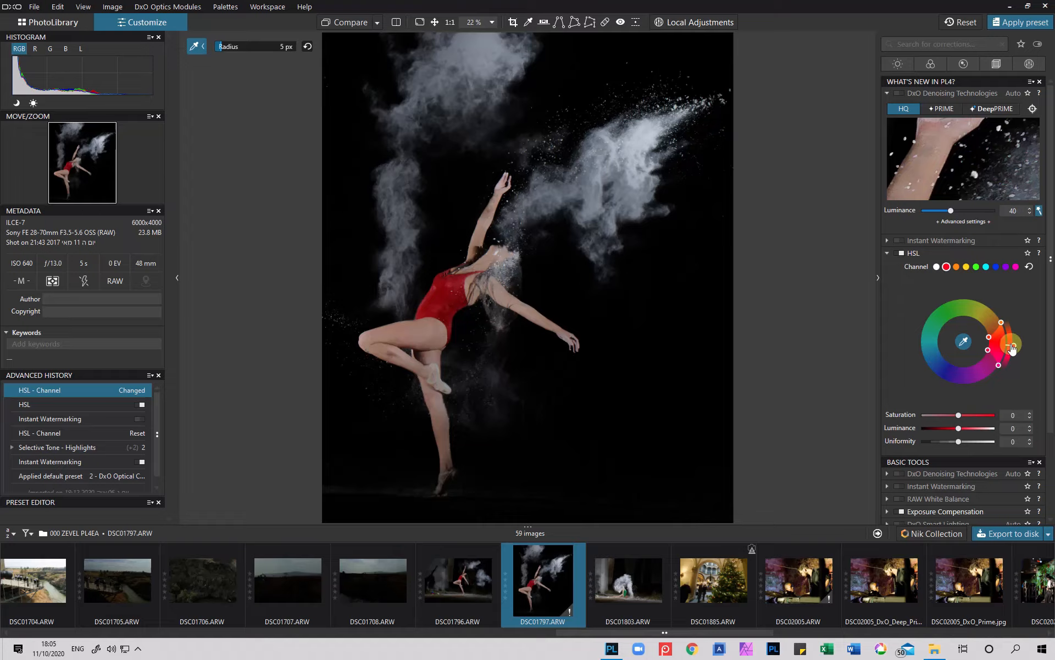
left_click_drag(1015, 350, 917, 394)
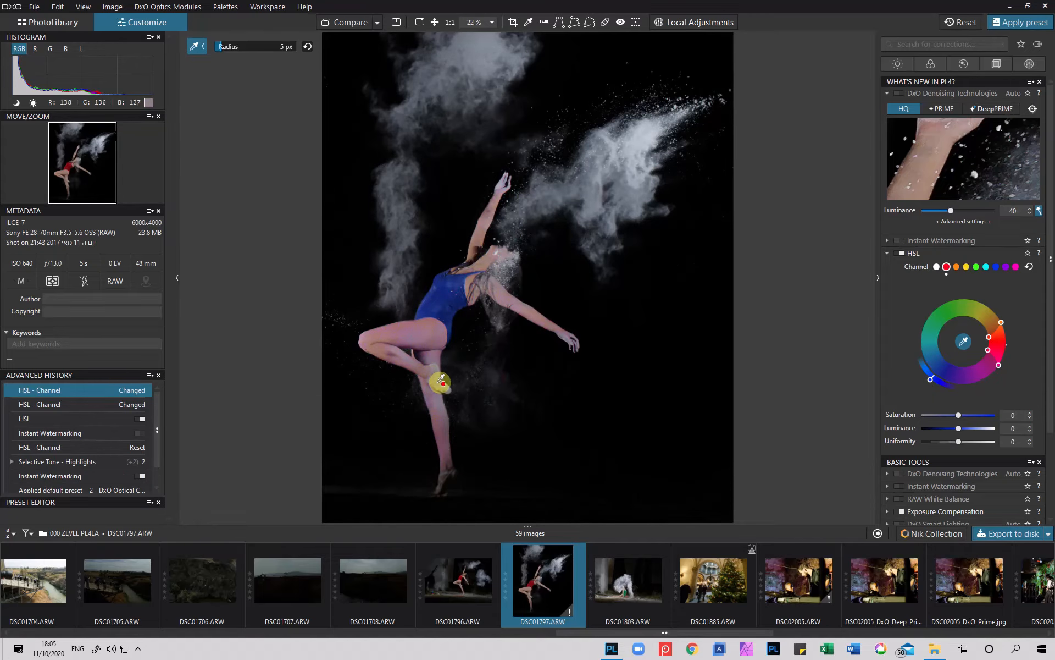
key("Escape")
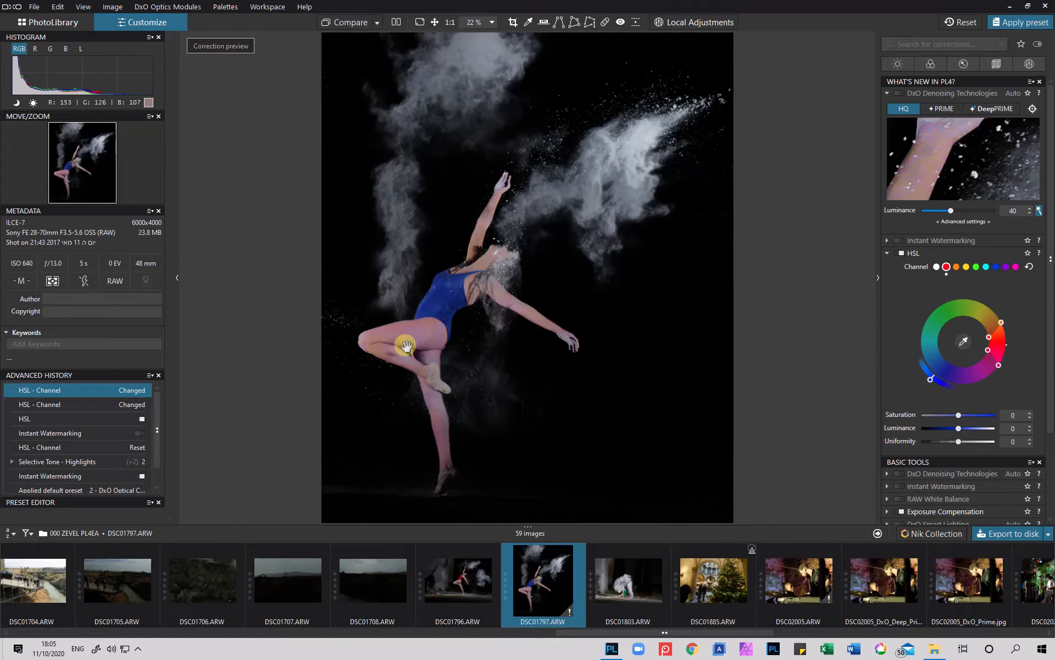
left_click_drag(931, 381, 924, 296)
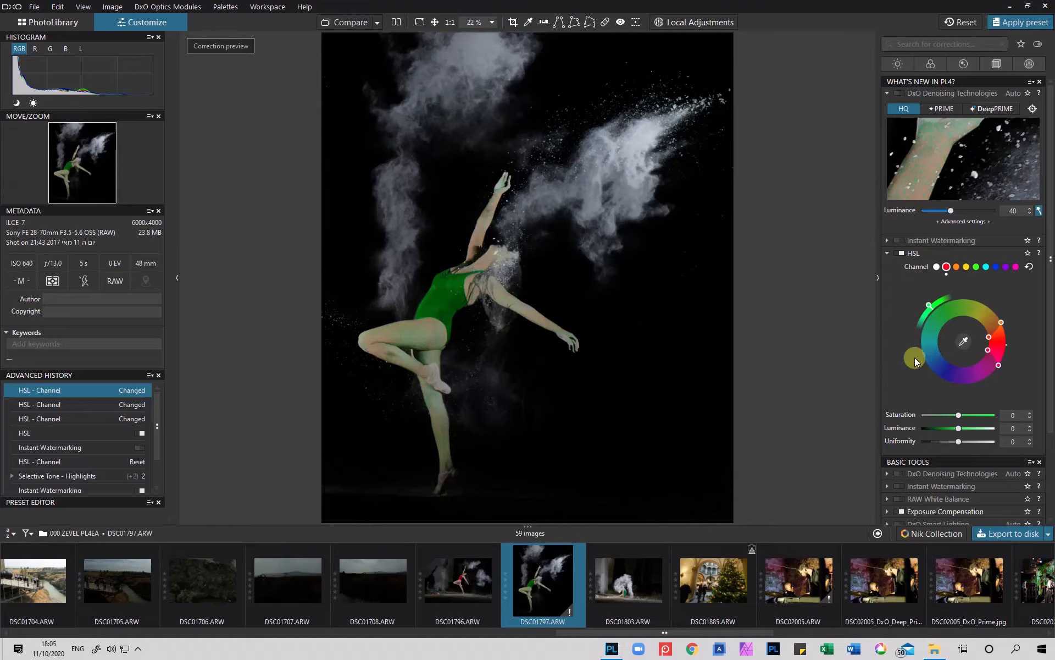
Narrow the red channel's range on the HSL wheel to limit the green shift to the leotard, and collapse HSL
left_click_drag(986, 350, 991, 348)
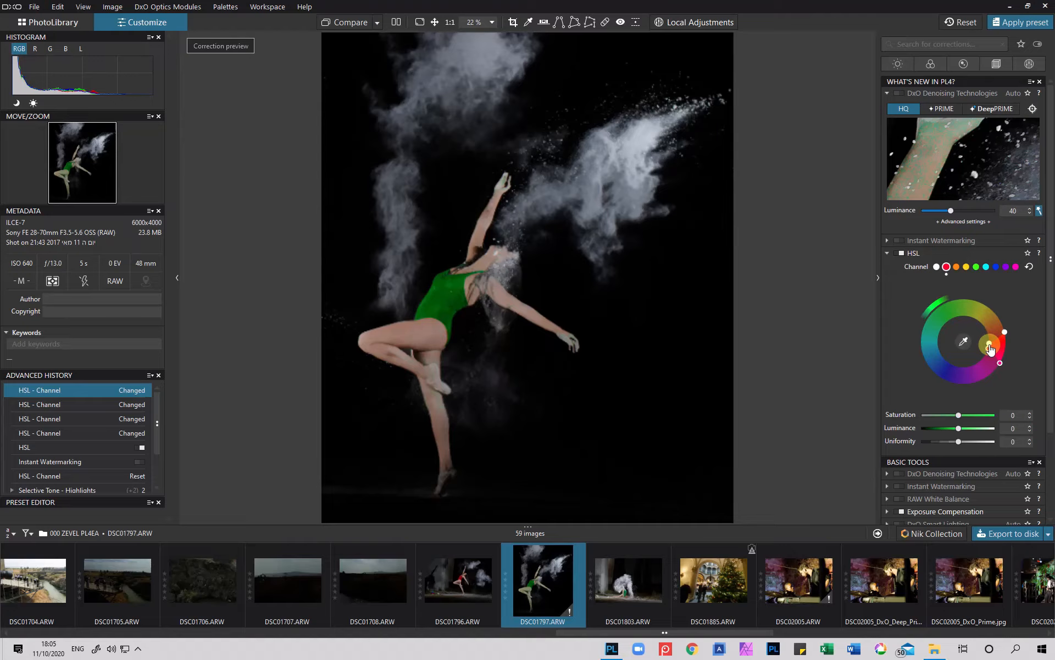
left_click_drag(989, 345, 989, 345)
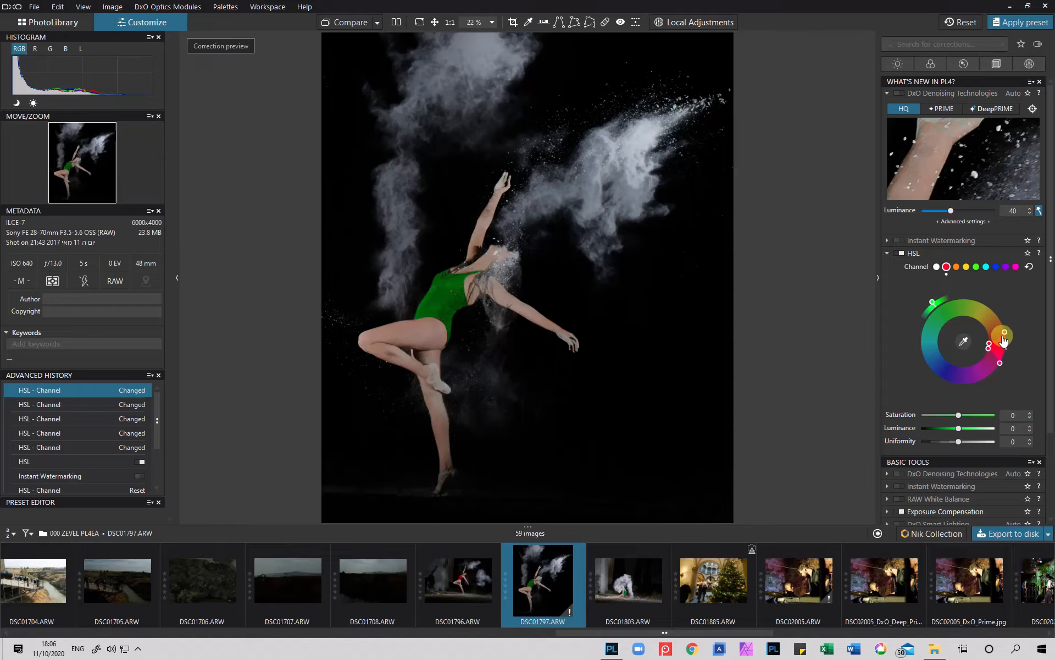
mouse_move(1005, 334)
left_mouse_down()
mouse_move(1004, 356)
mouse_move(1008, 319)
mouse_move(1005, 340)
left_mouse_up()
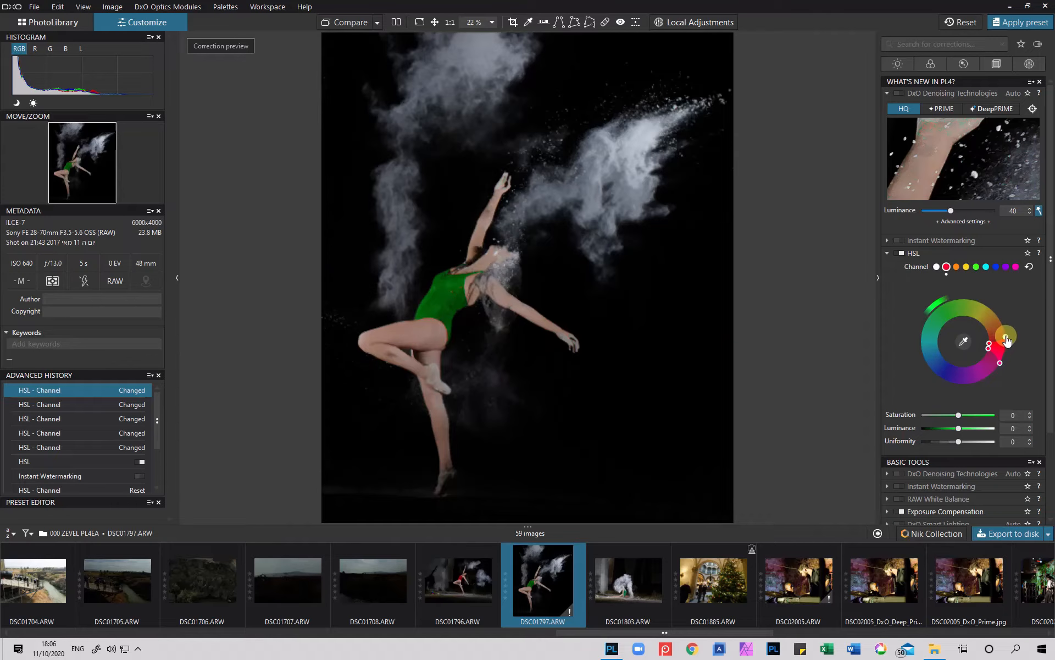
left_click_drag(1007, 337, 1006, 334)
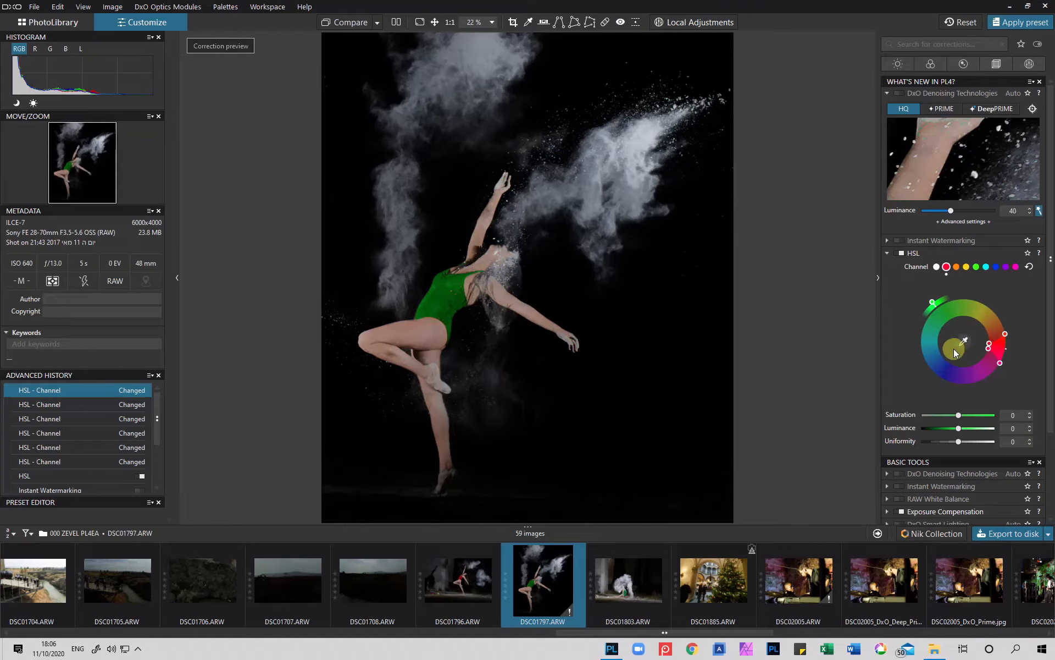
left_click(887, 252)
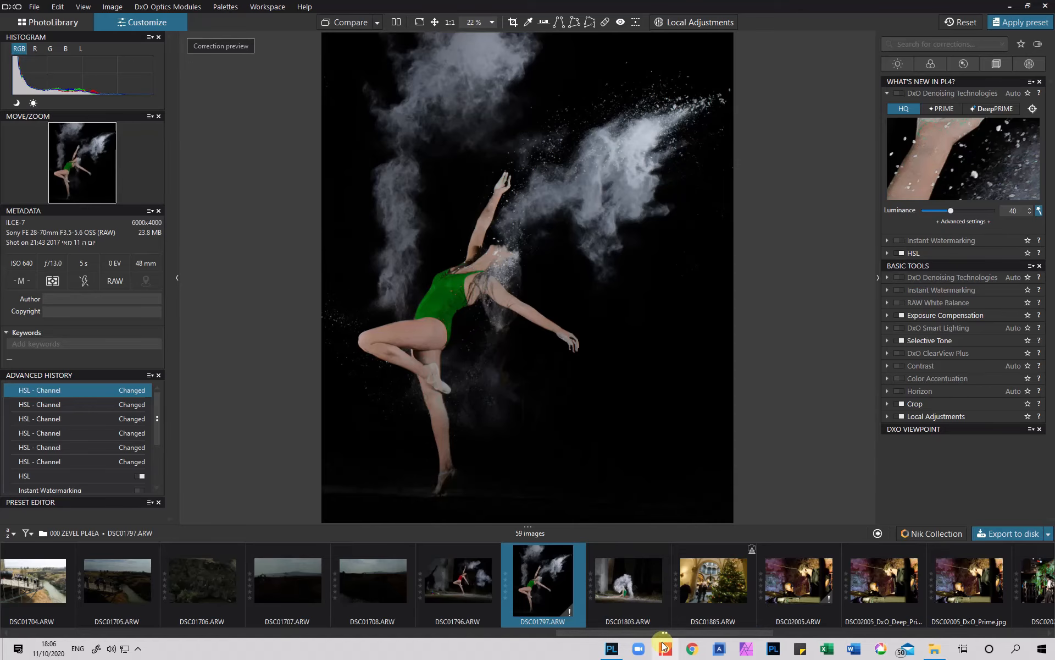
Browse back to the seaside pier photos and open DSC01688.ARW
left_click_drag(651, 634, 297, 654)
left_click(709, 591)
left_click(379, 589)
left_click(302, 589)
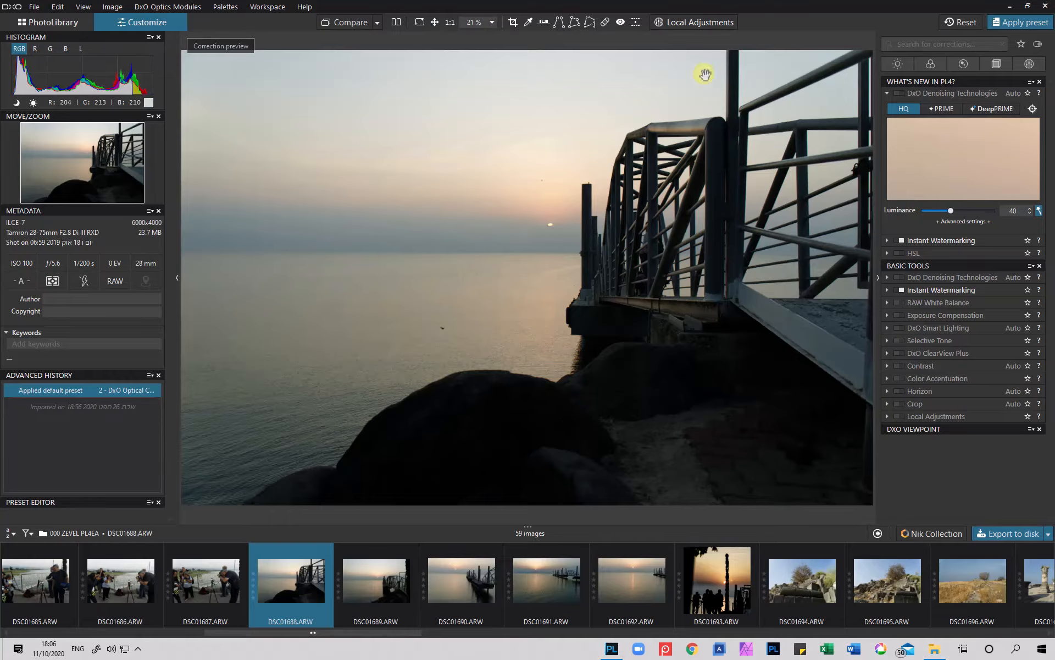
Activate Local Adjustments, place a control point on the large dark rock and enlarge its area of effect
left_click(681, 23)
left_click(549, 411)
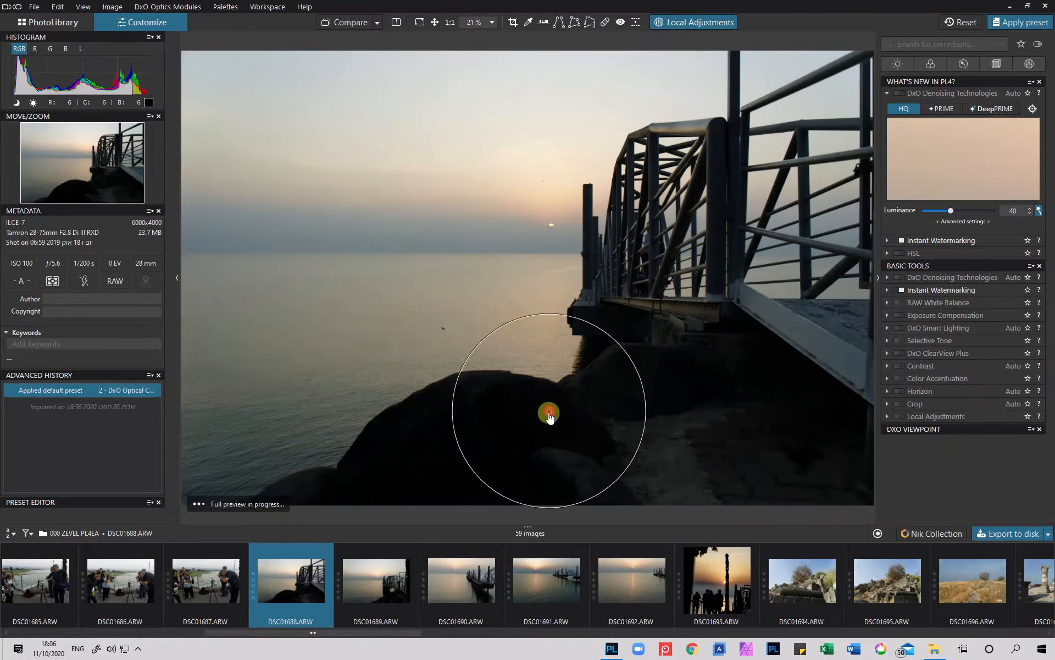
left_click_drag(474, 352, 456, 322)
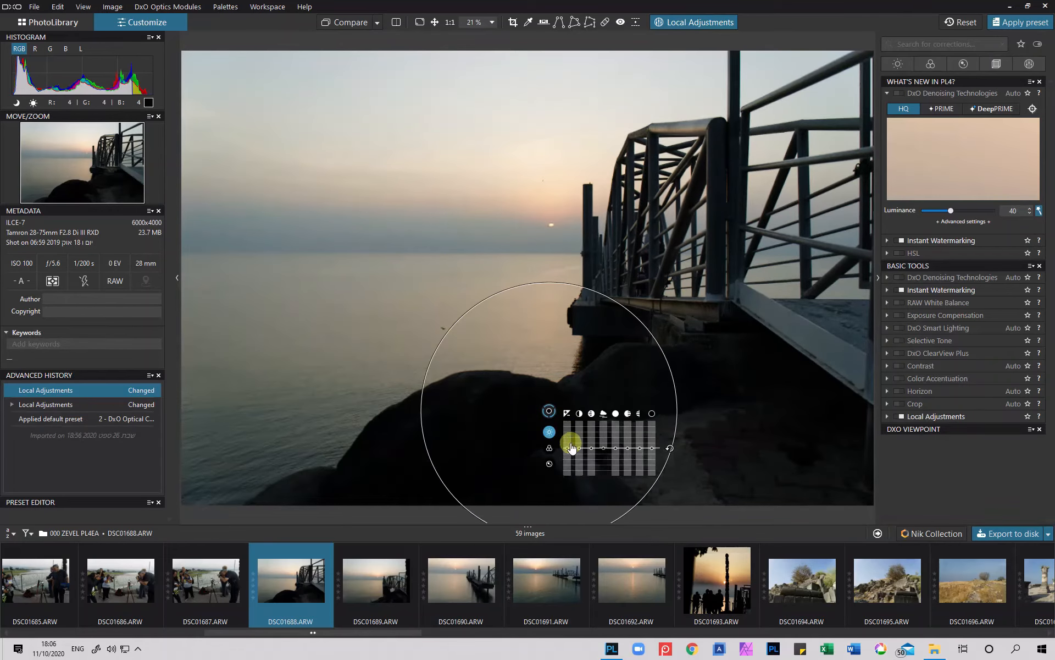
Try exposure 1.04 on the control point, reset it and lift the blacks, adding a second point on the lower-left rocks before closing Local Adjustments
left_click_drag(568, 436, 573, 448)
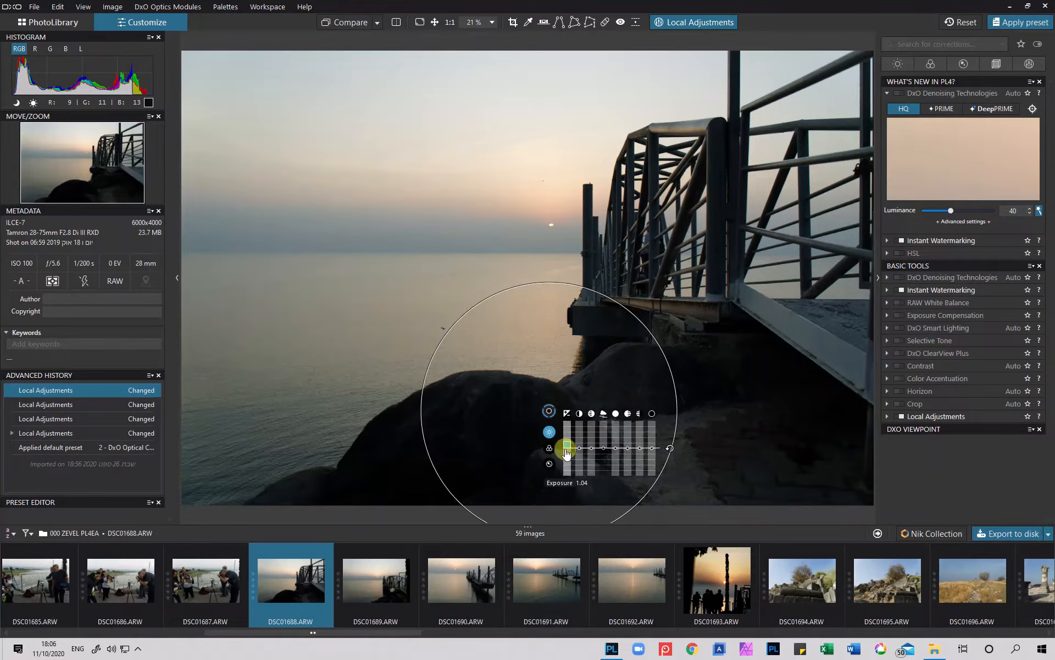
double_click(567, 448)
left_click_drag(652, 448, 654, 436)
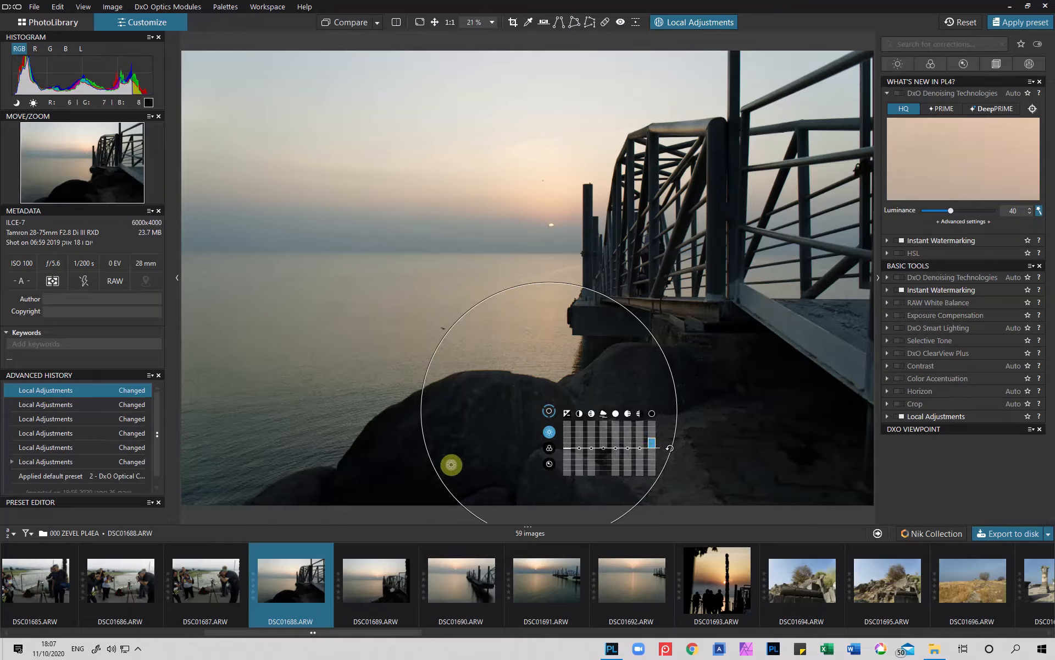
left_click(353, 502)
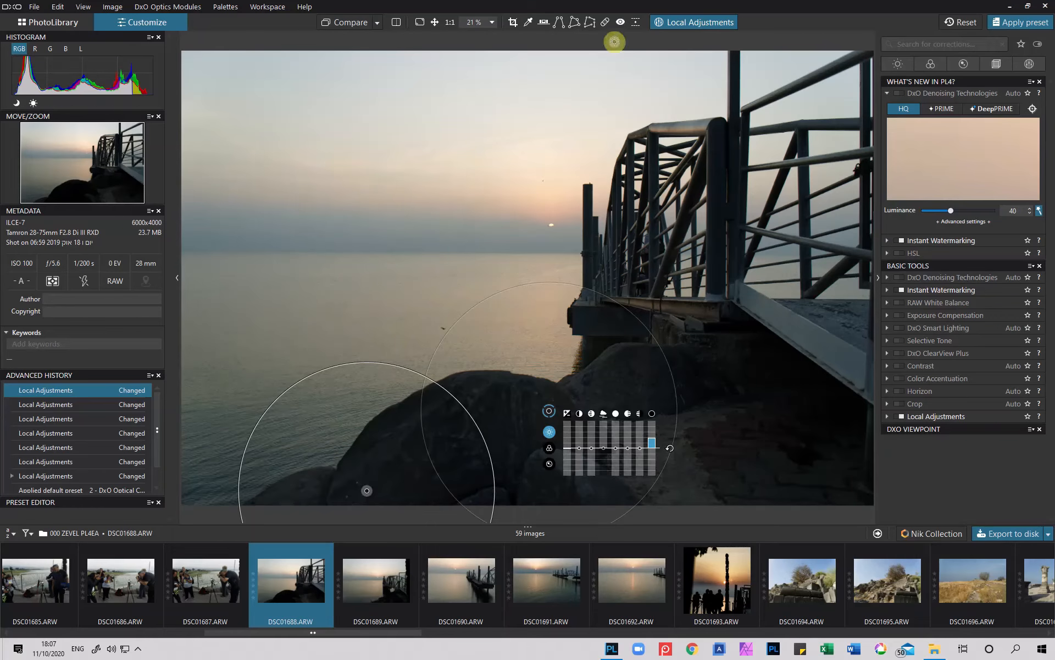
left_click(689, 25)
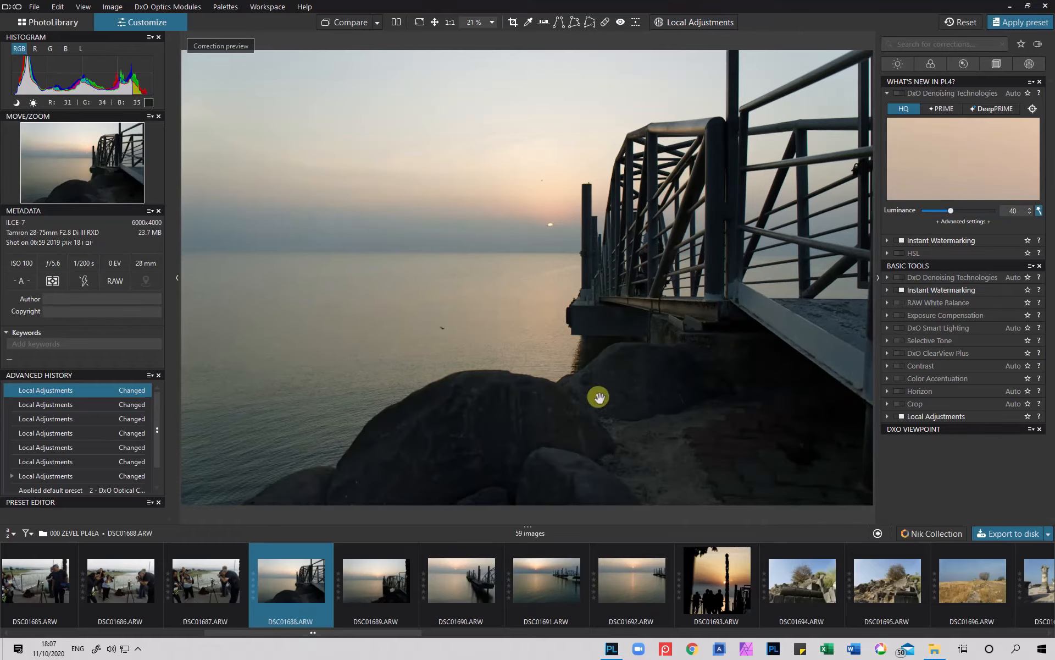
Collapse the denoising settings, expand Instant Watermarking and add a text watermark with the photographer's full name
left_click(886, 94)
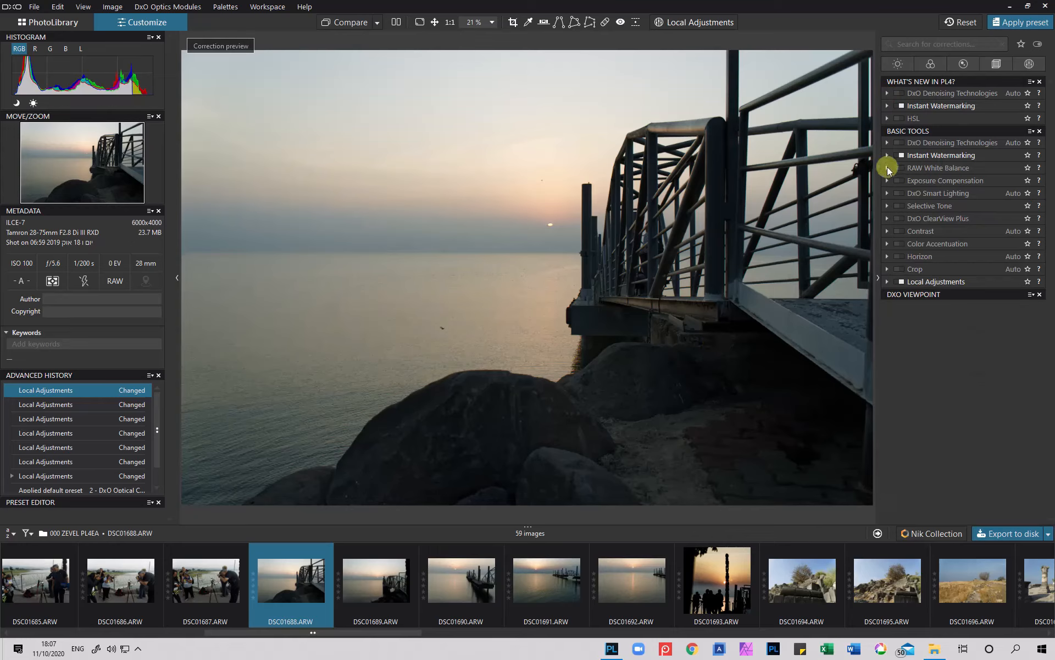
left_click(888, 106)
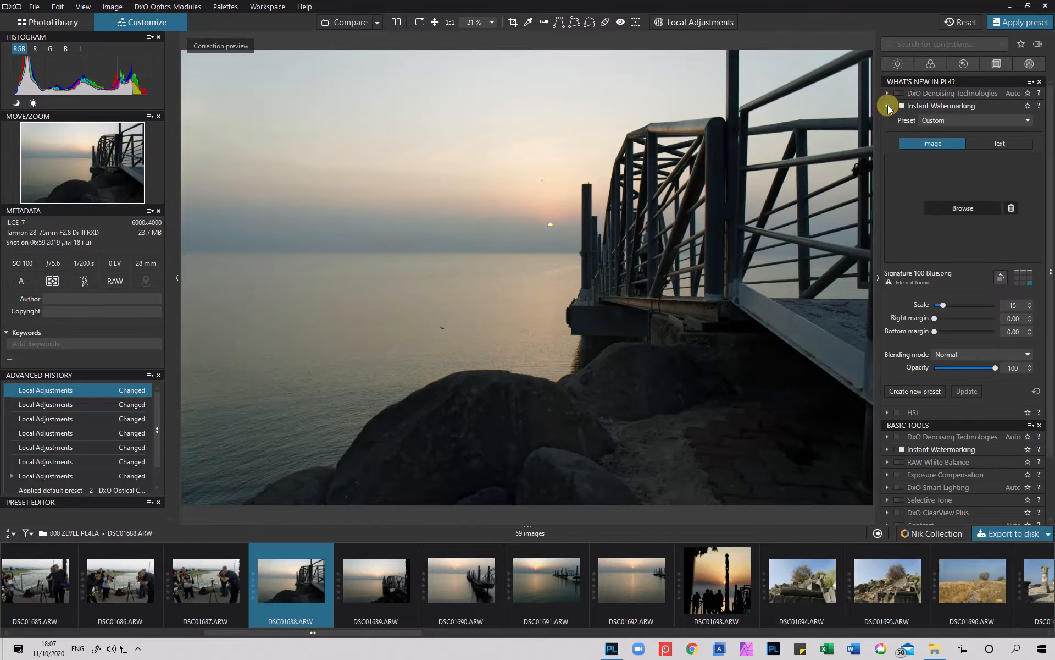
left_click(993, 143)
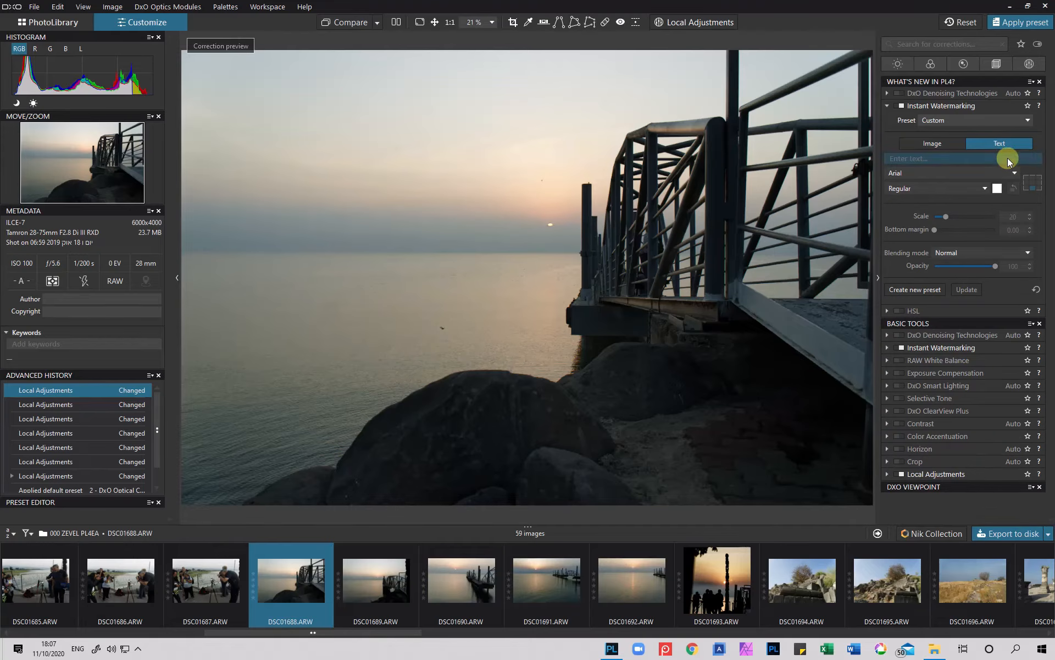
left_click(896, 160)
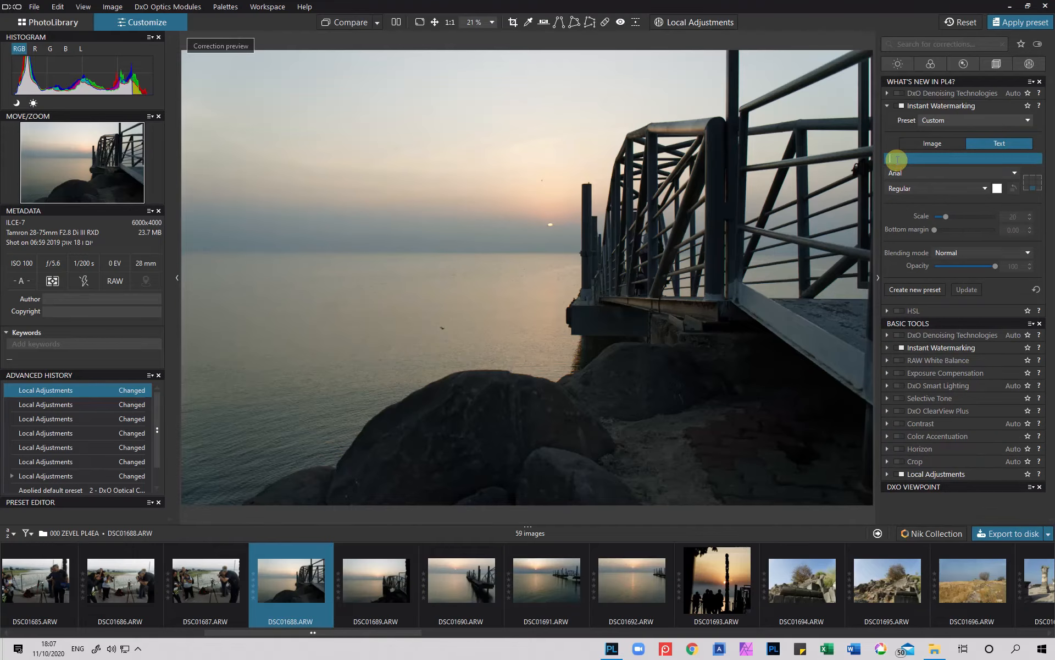
type("Doron Cohen")
left_click(891, 174)
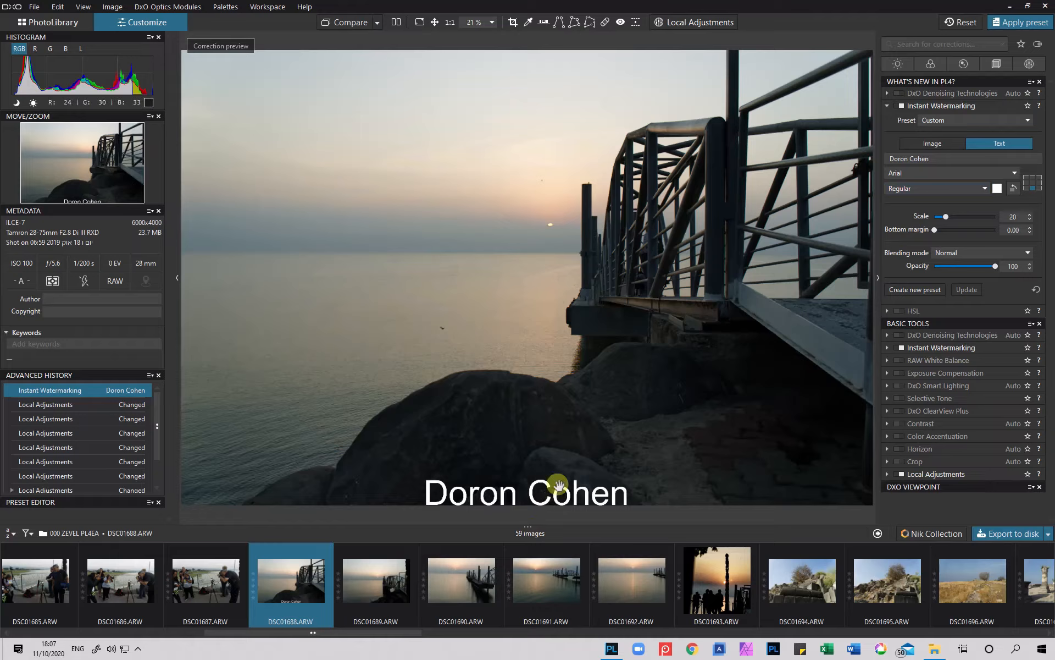
Make the watermark text bold and colour it bright yellow
left_click(985, 188)
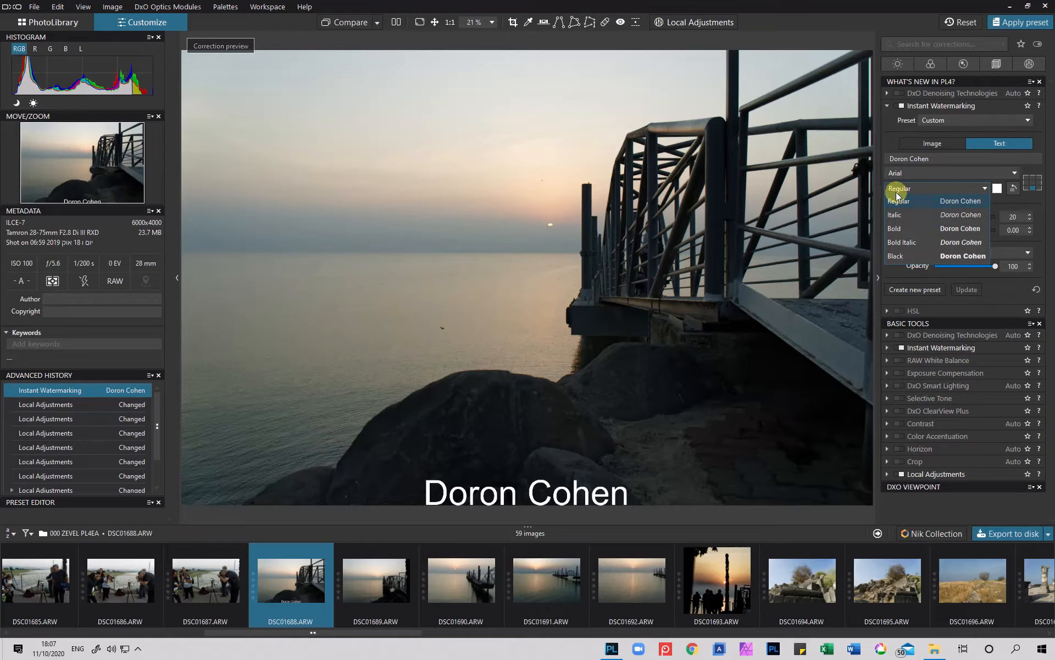
left_click(893, 228)
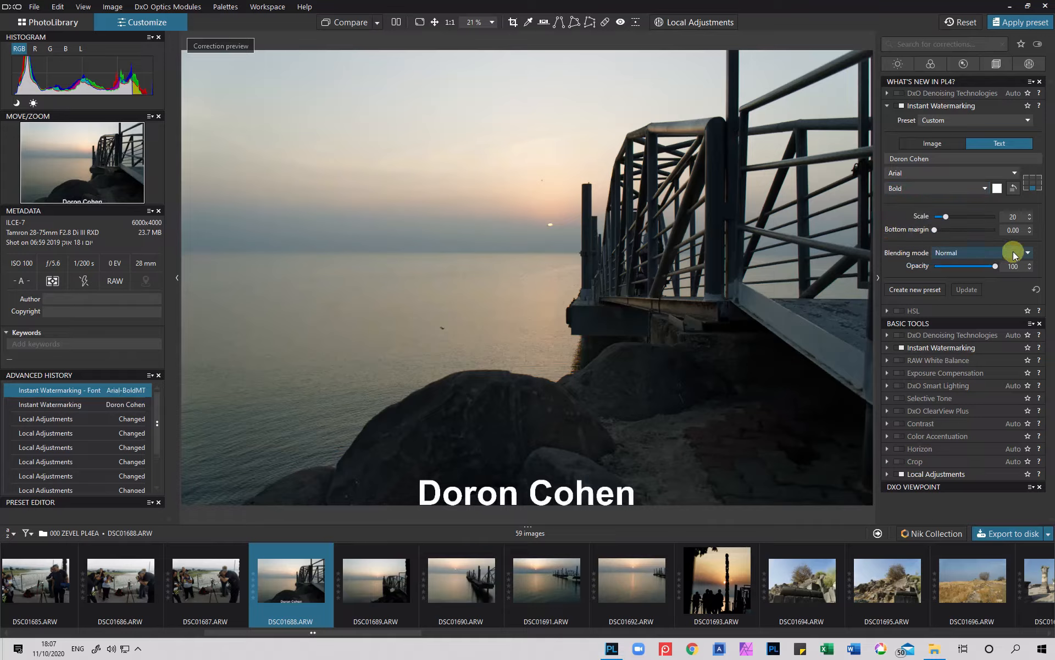
left_click(998, 189)
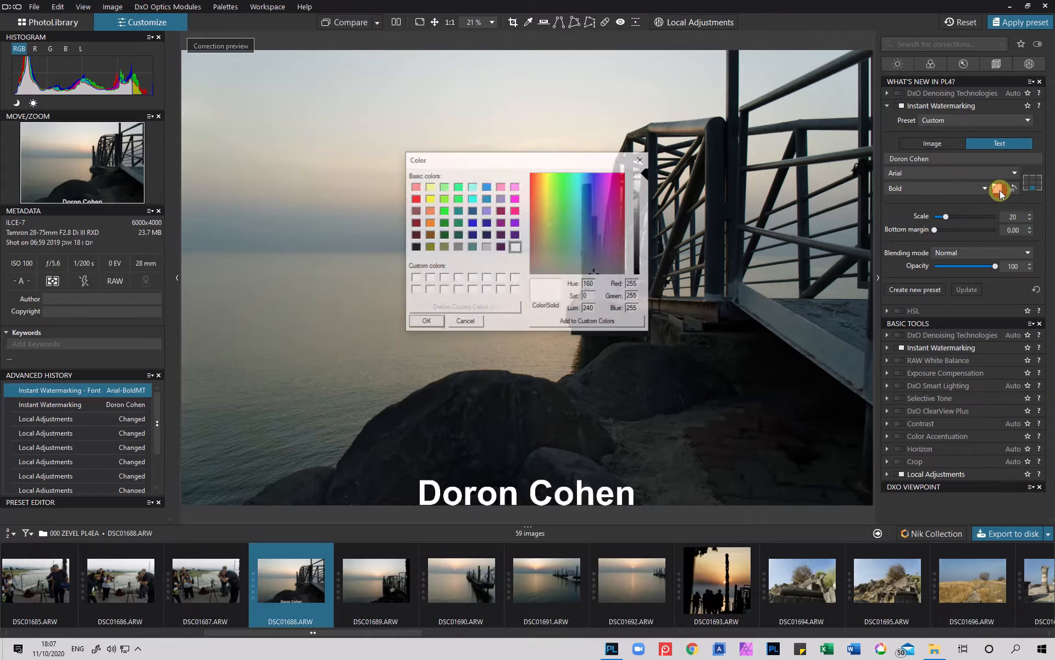
left_click(429, 199)
left_click(422, 321)
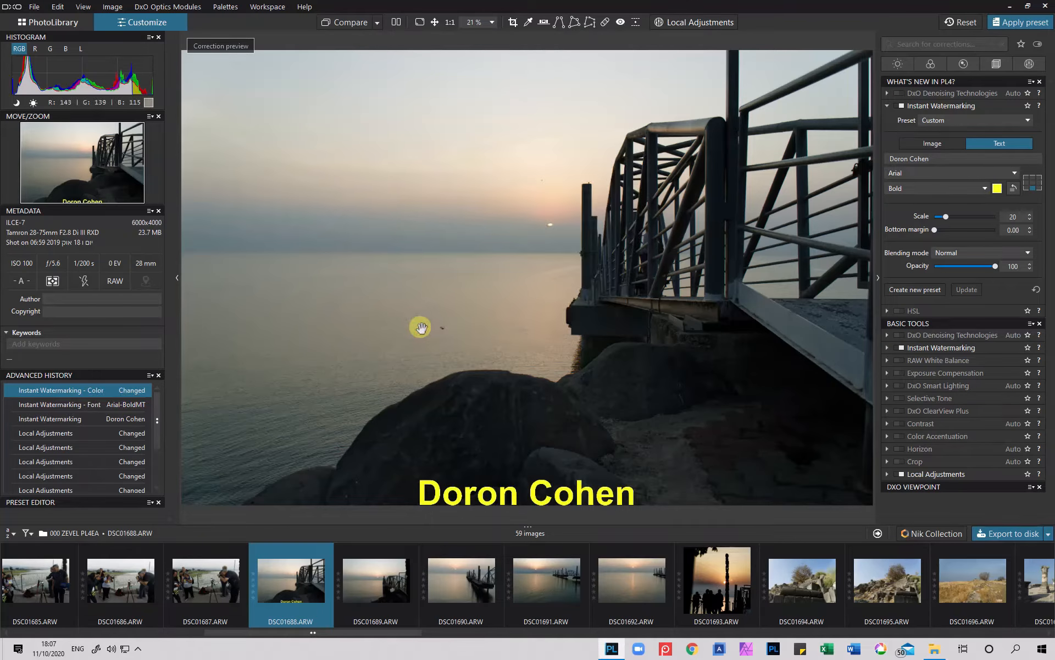
Anchor the text watermark in the photo's bottom-right corner and rotate it through a full turn in 90° increments
left_click(1036, 189)
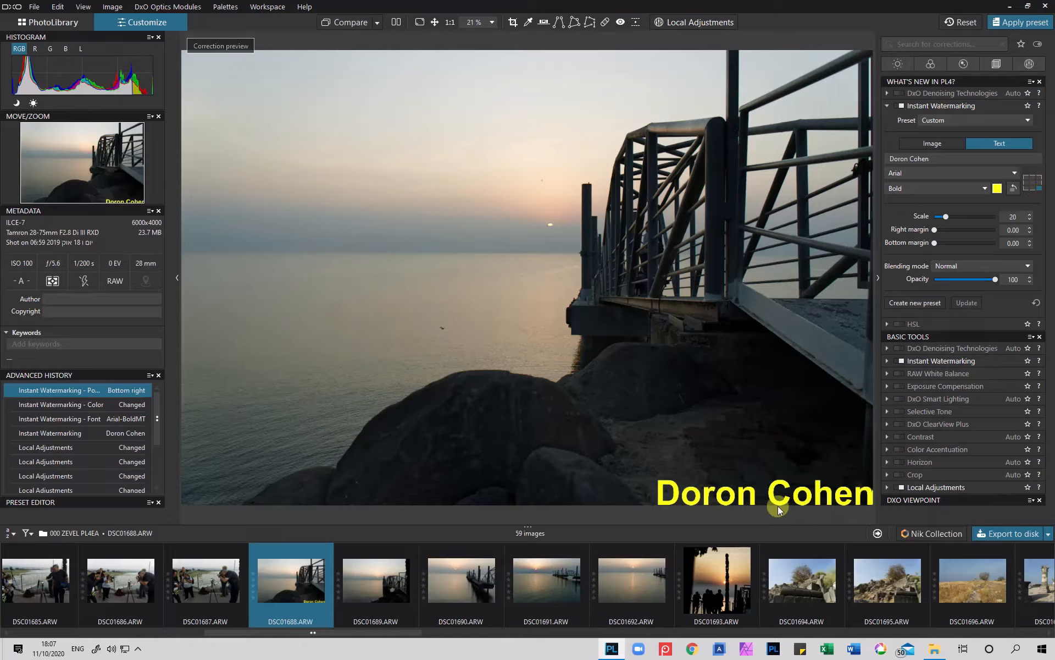
left_click(1016, 189)
left_click(1015, 188)
left_click(1015, 189)
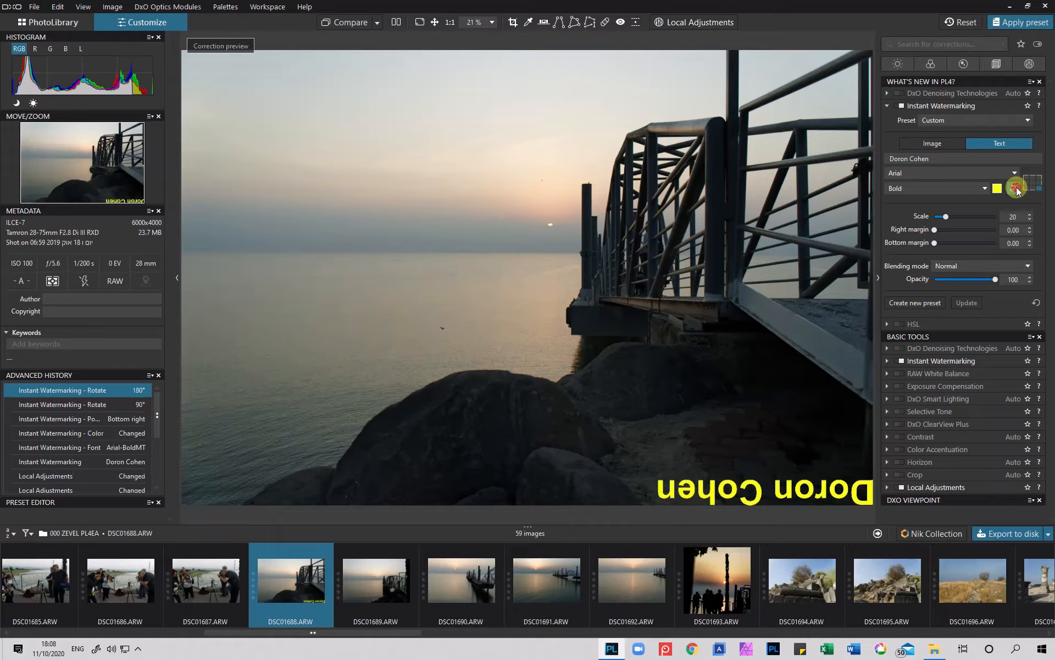
left_click(1015, 189)
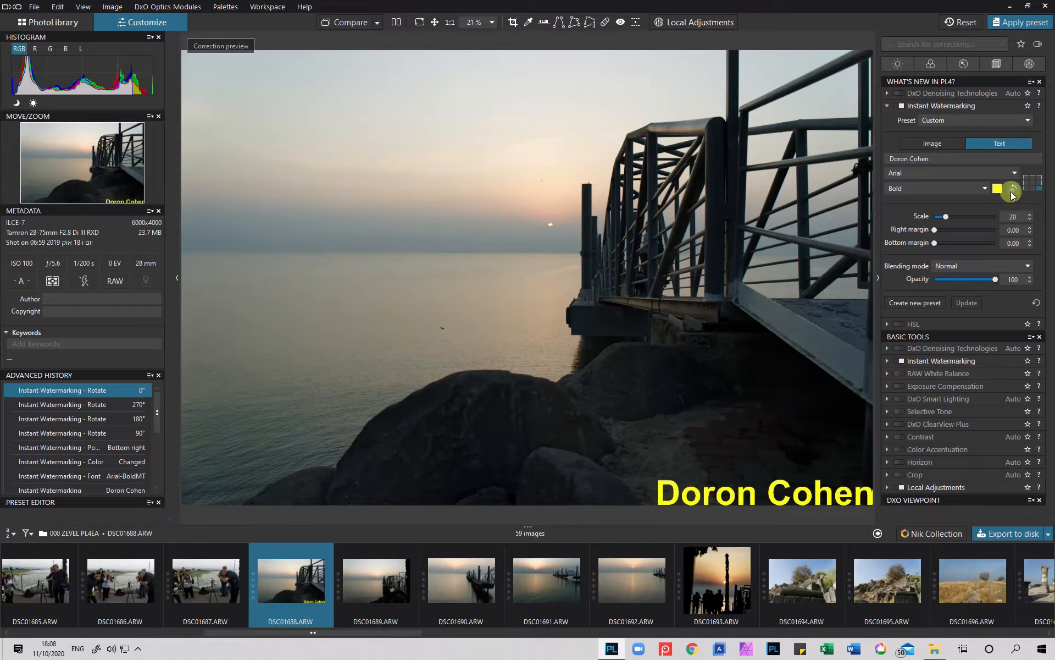
Set the text watermark's scale to 11, right margin to 3.60 and bottom margin to 4.50, keeping opacity at 100
mouse_move(946, 216)
left_mouse_down()
mouse_move(958, 216)
mouse_move(940, 217)
left_mouse_up()
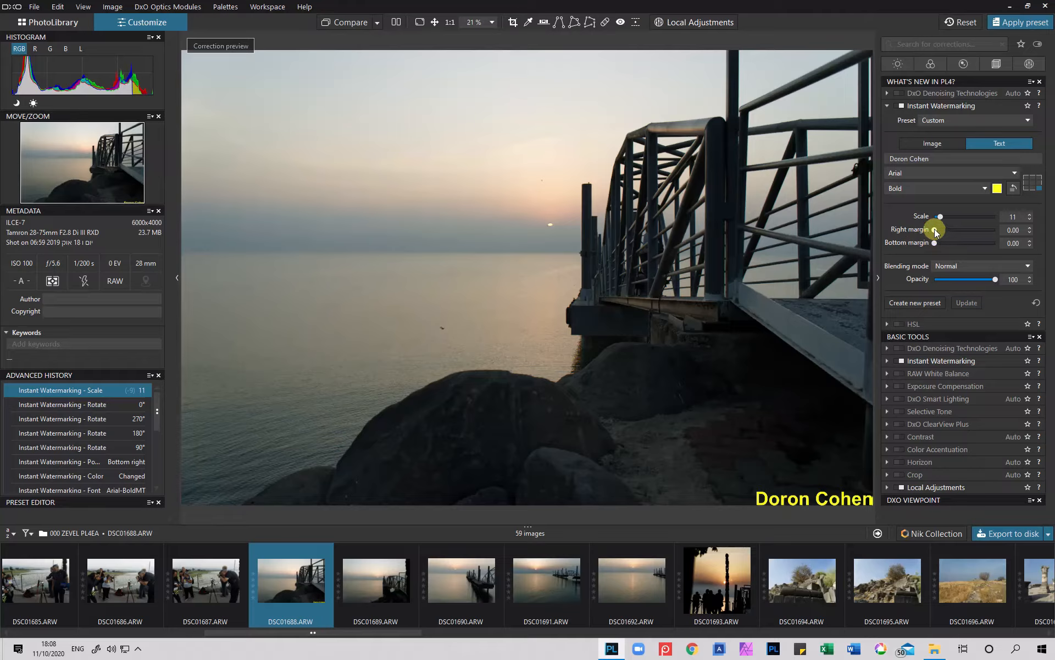
left_click_drag(935, 229, 938, 243)
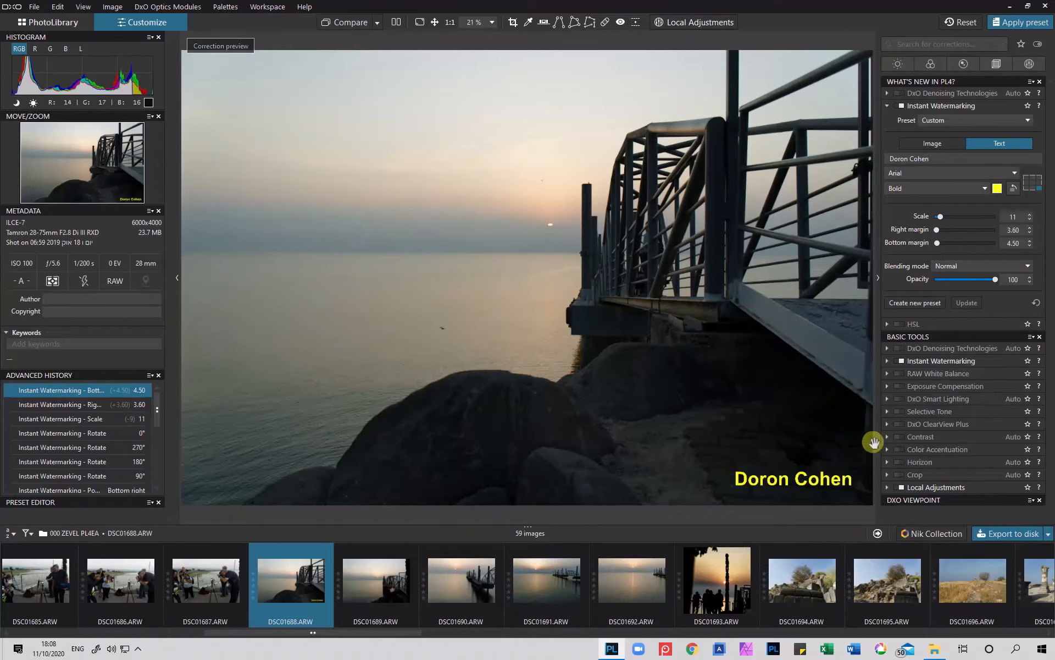
mouse_move(995, 279)
left_mouse_down()
mouse_move(963, 280)
mouse_move(1013, 289)
left_mouse_up()
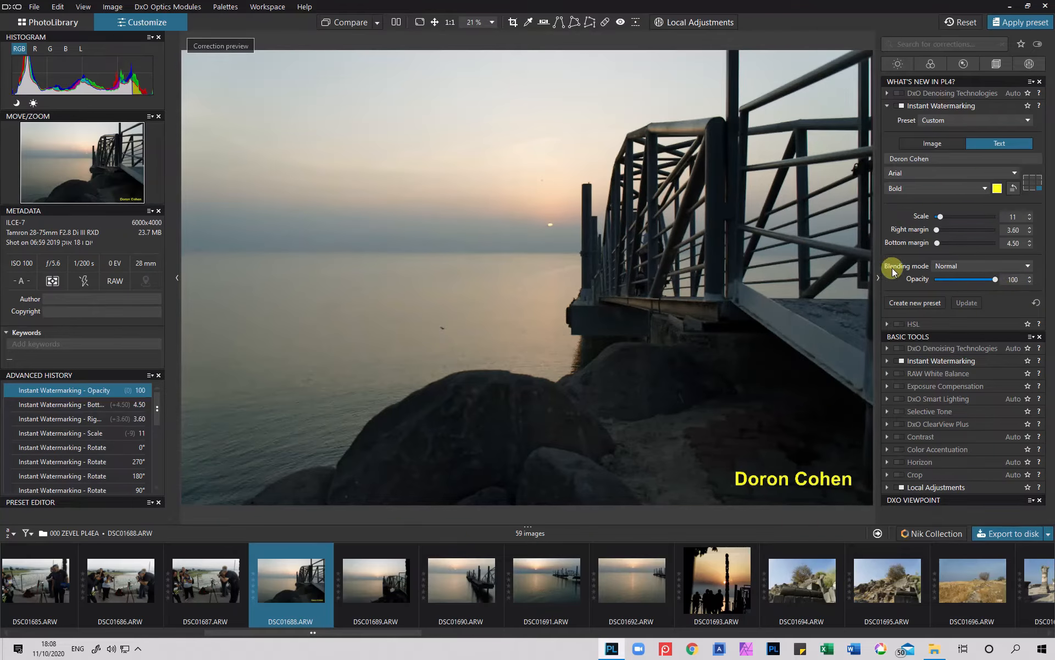
Try the Multiply, Screen, Overlay, Vivid Light and Soft Light blending modes on the text watermark, using opacity 61 for Vivid Light
left_click(947, 266)
left_click(946, 291)
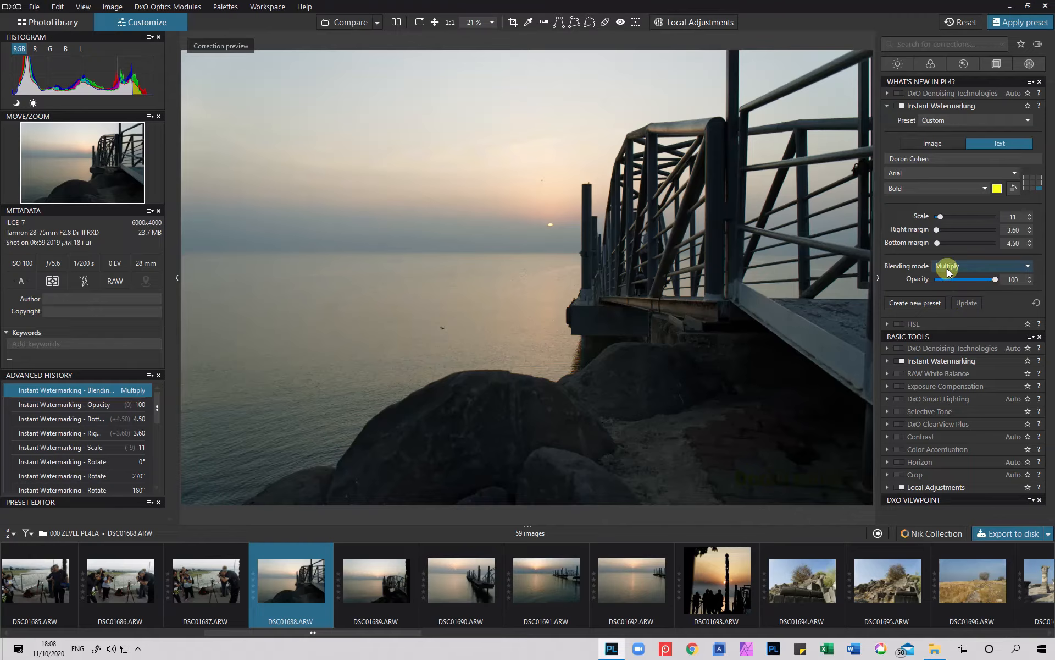
left_click(947, 267)
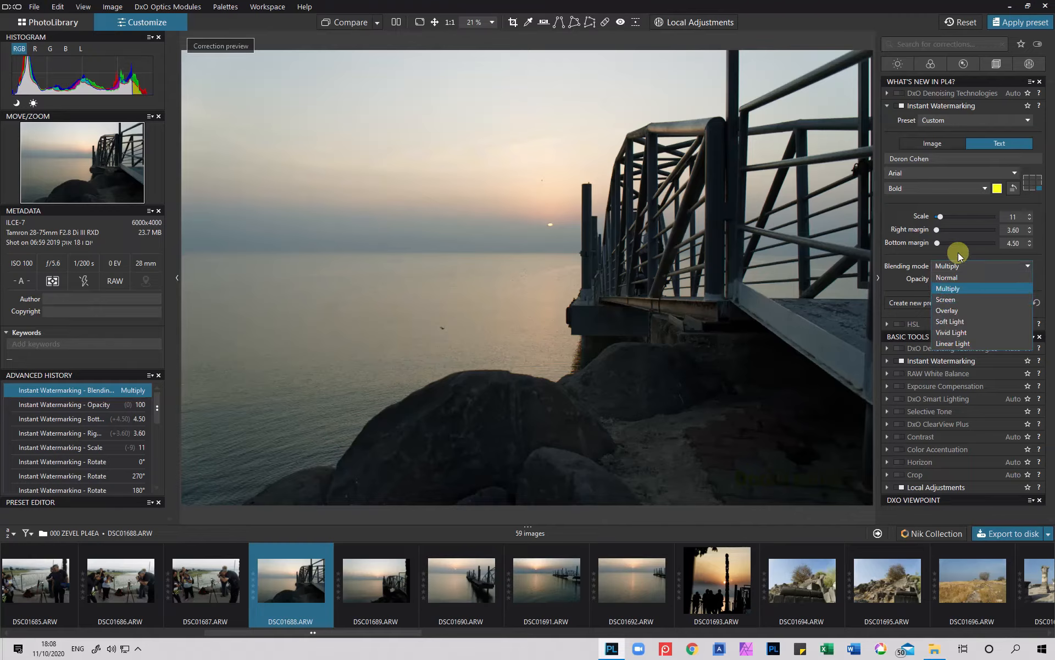
left_click(950, 298)
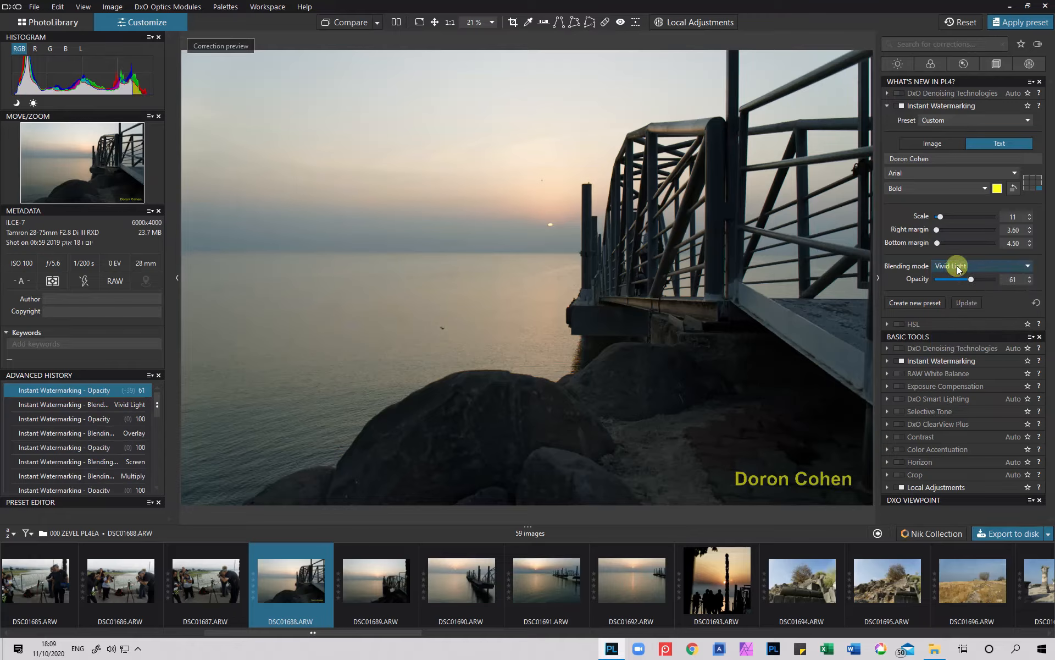
left_click(957, 268)
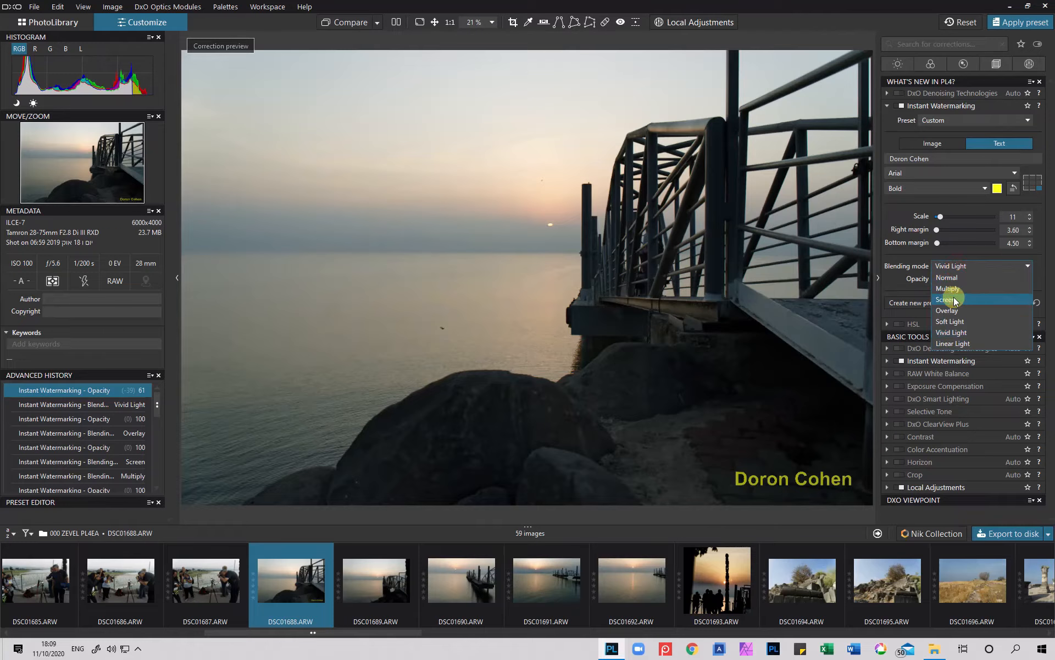
left_click(957, 331)
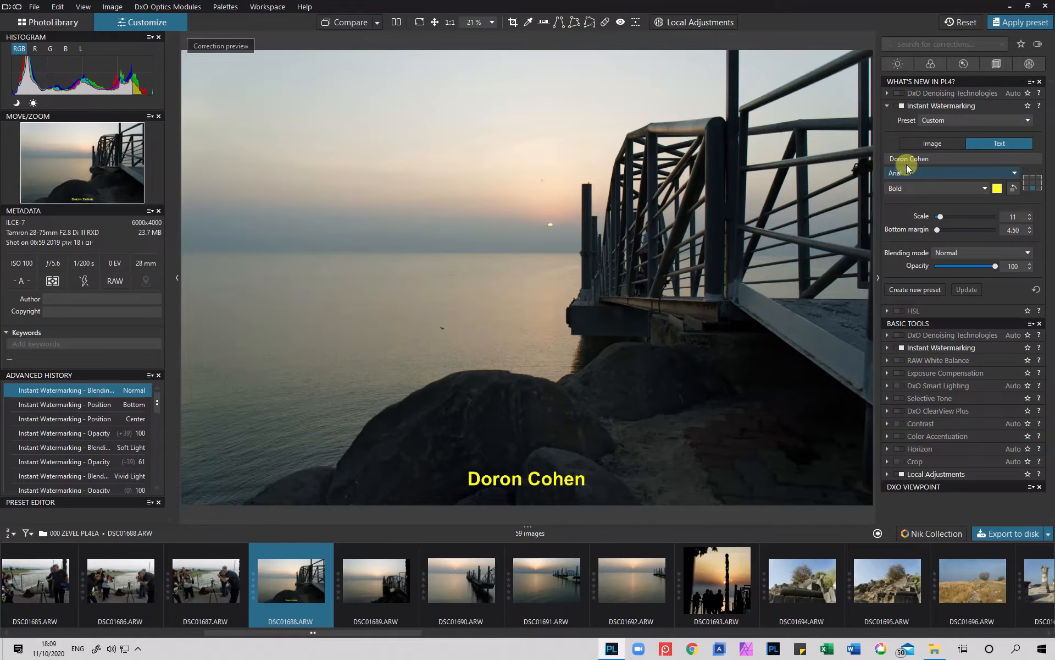
Open the new watermark preset dialog, cancel it and clear the watermark text
left_click(939, 159)
left_click(940, 159)
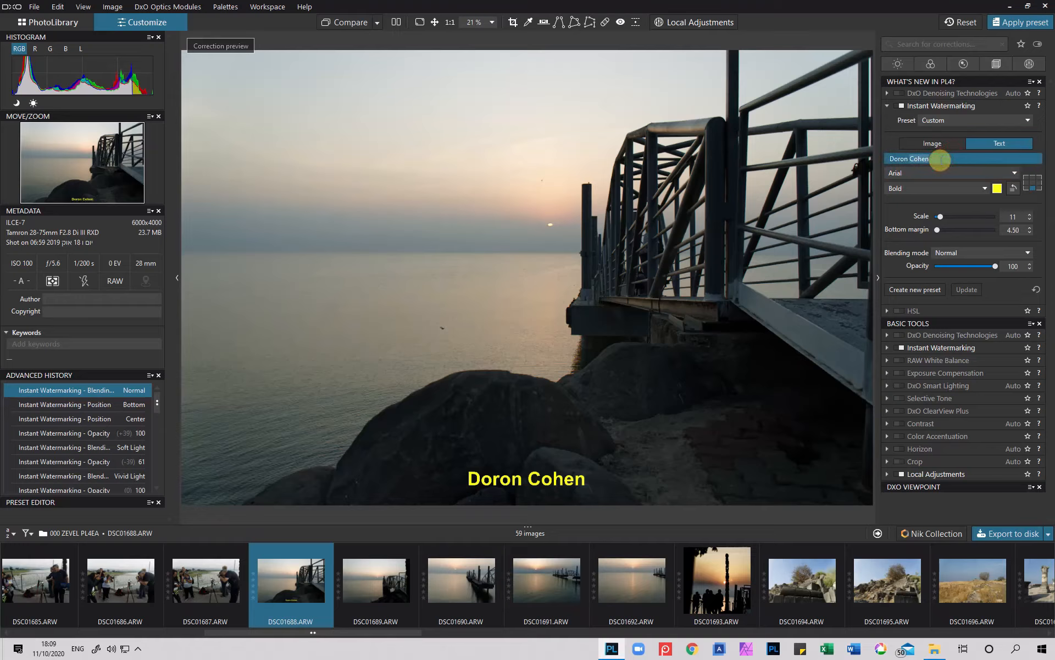
left_click(905, 289)
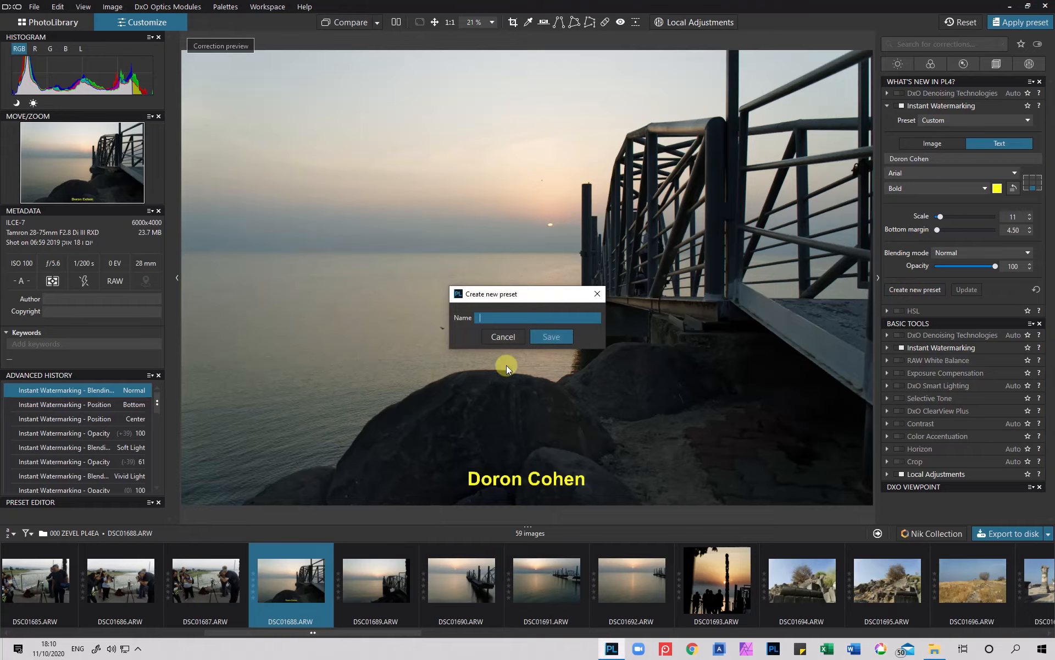
left_click(500, 337)
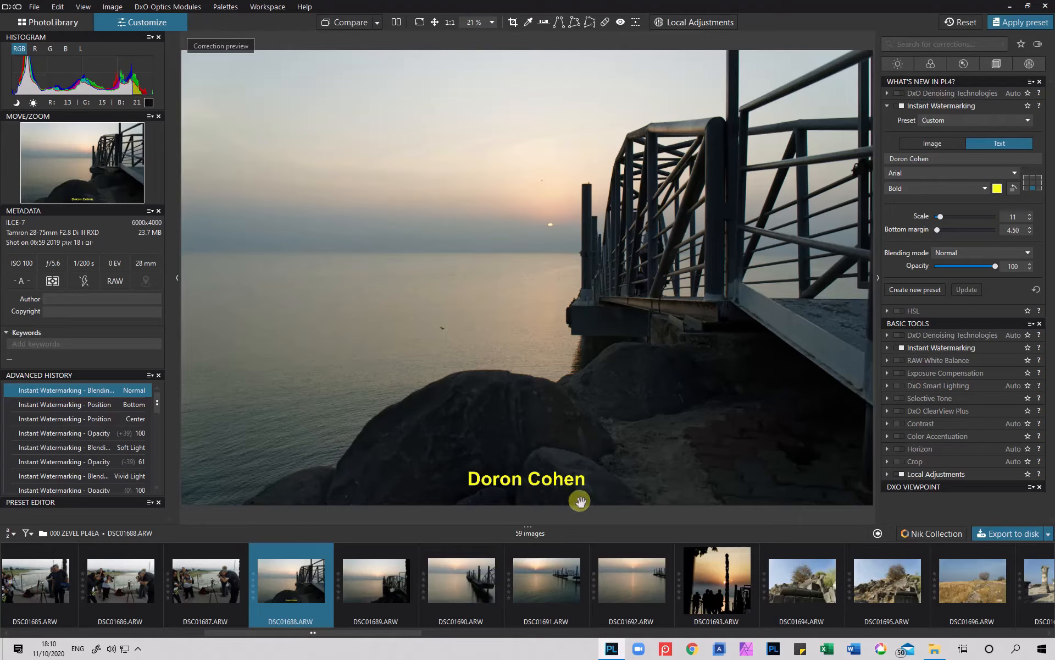
left_click_drag(931, 159, 878, 154)
key("Delete")
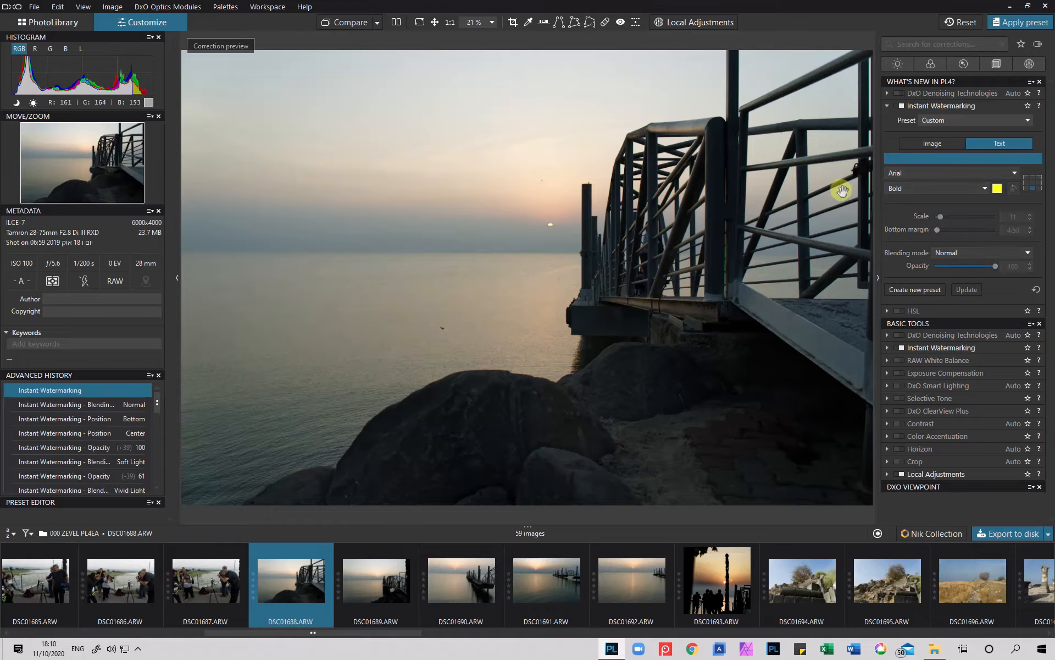
Switch to an image watermark, load DXO Signature 4 Orange from the WaterMarks DXO folder and set its scale to 29
left_click(932, 144)
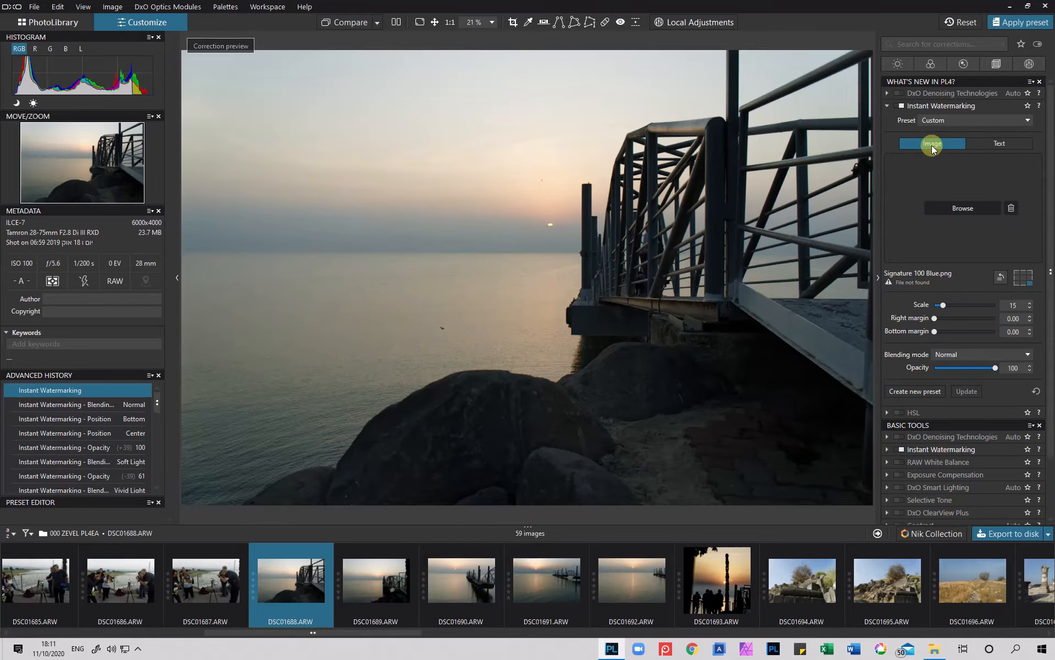
left_click(965, 210)
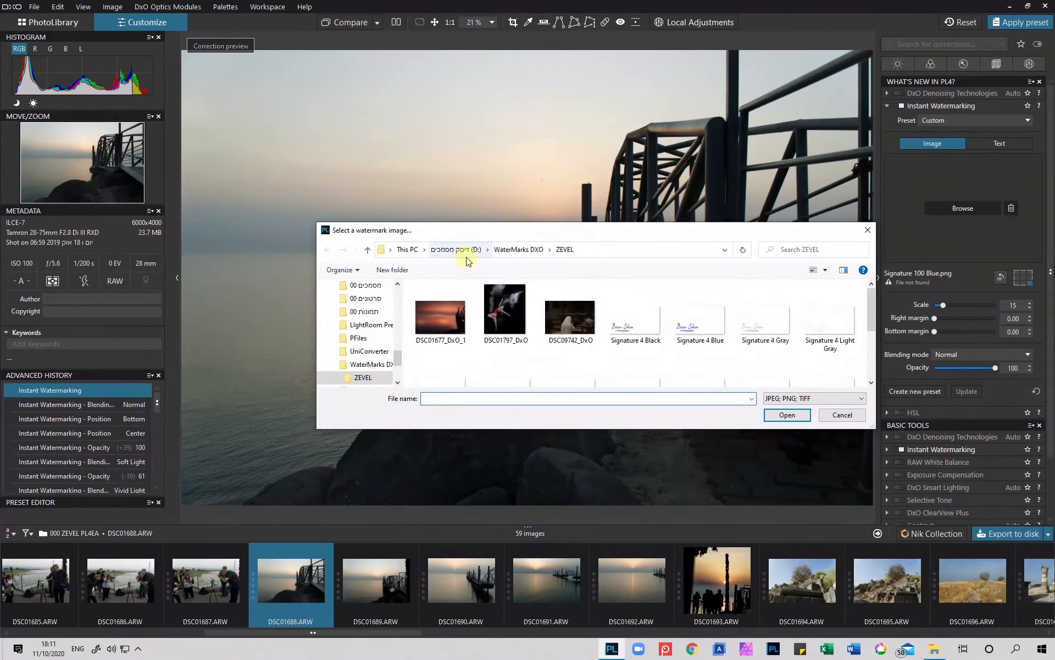
left_click(521, 253)
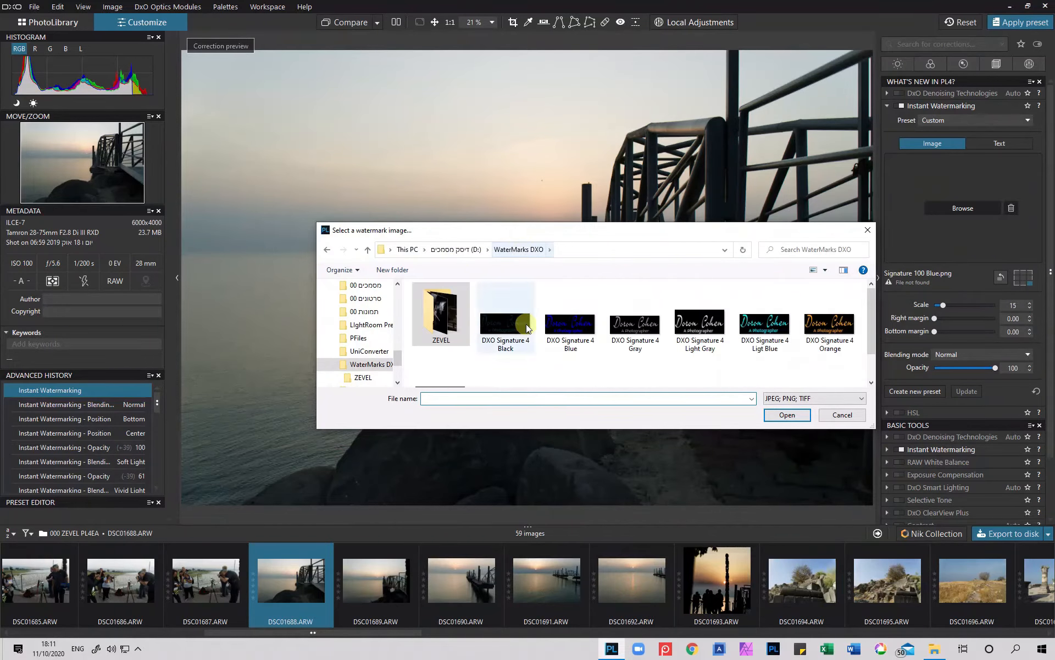
left_click(819, 322)
left_click(781, 413)
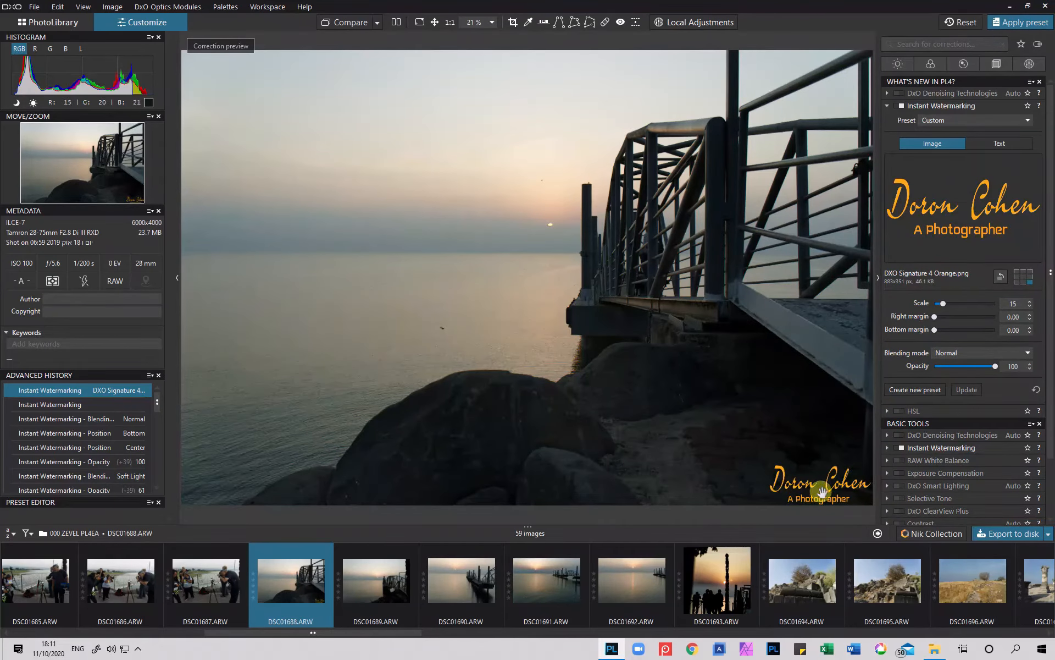
left_click_drag(943, 304, 953, 305)
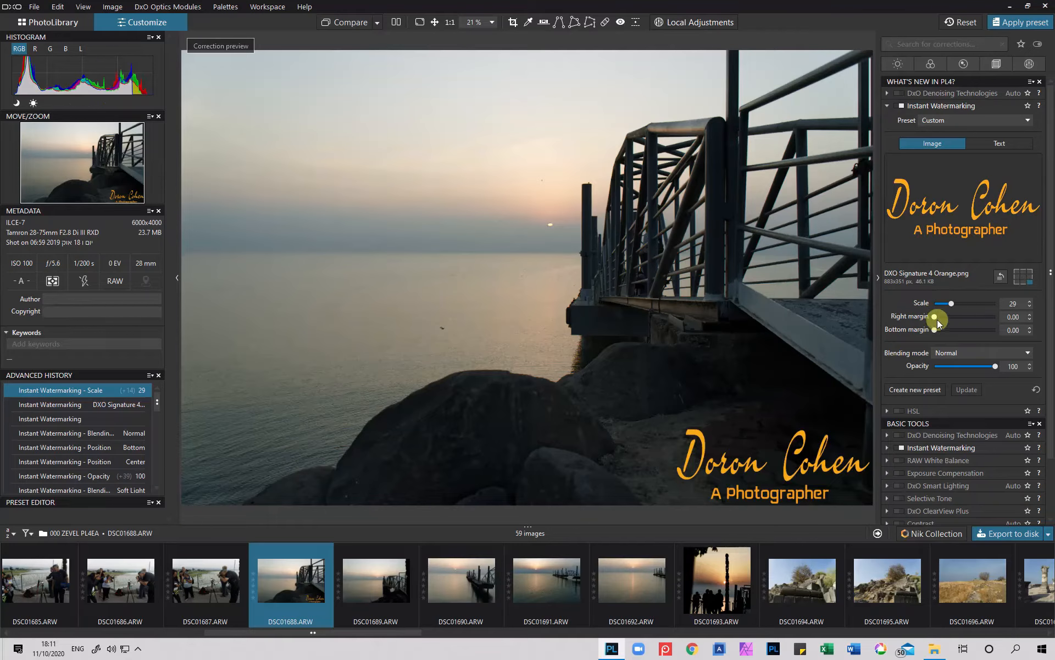
Try Screen blending at opacity 61 and Overlay at 80 and 100 on the signature, and return it to Normal
left_click(942, 352)
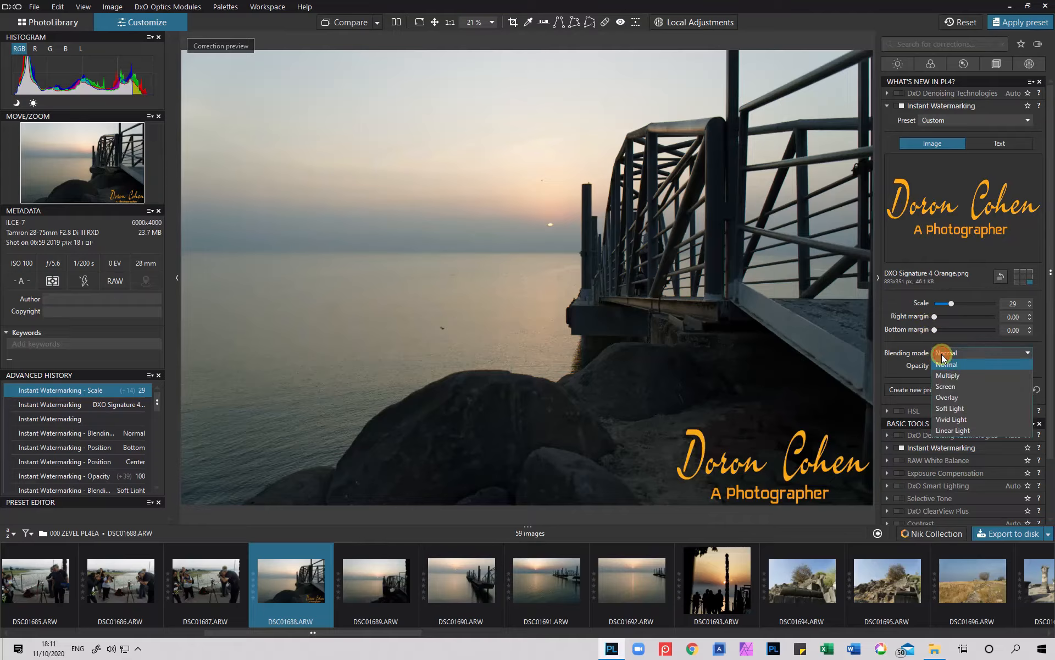
left_click(940, 388)
left_click_drag(951, 366, 971, 368)
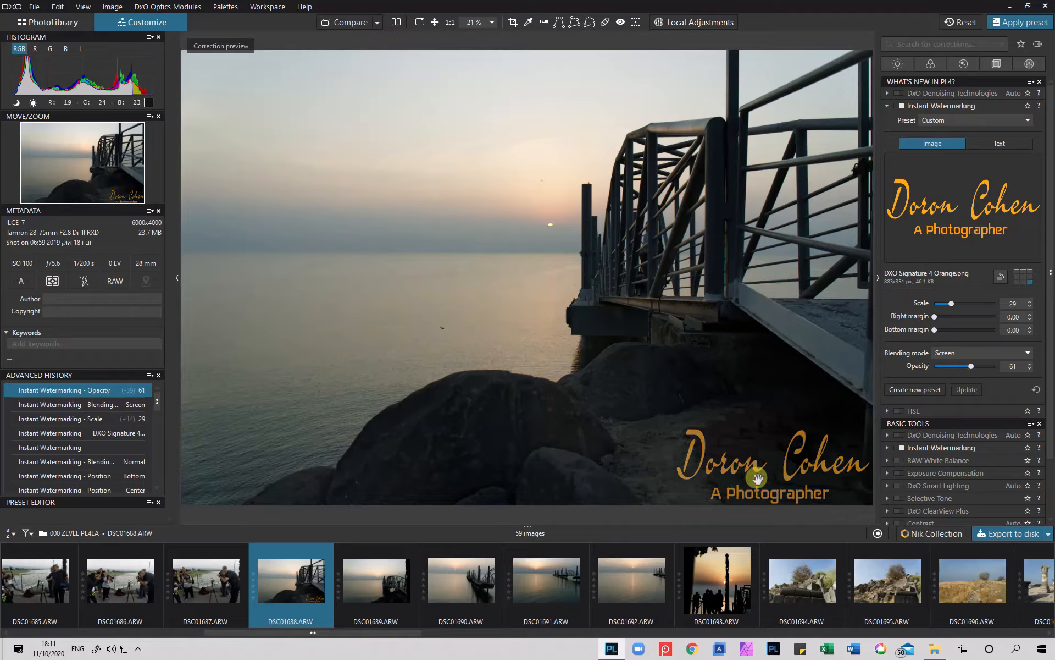
left_click(950, 354)
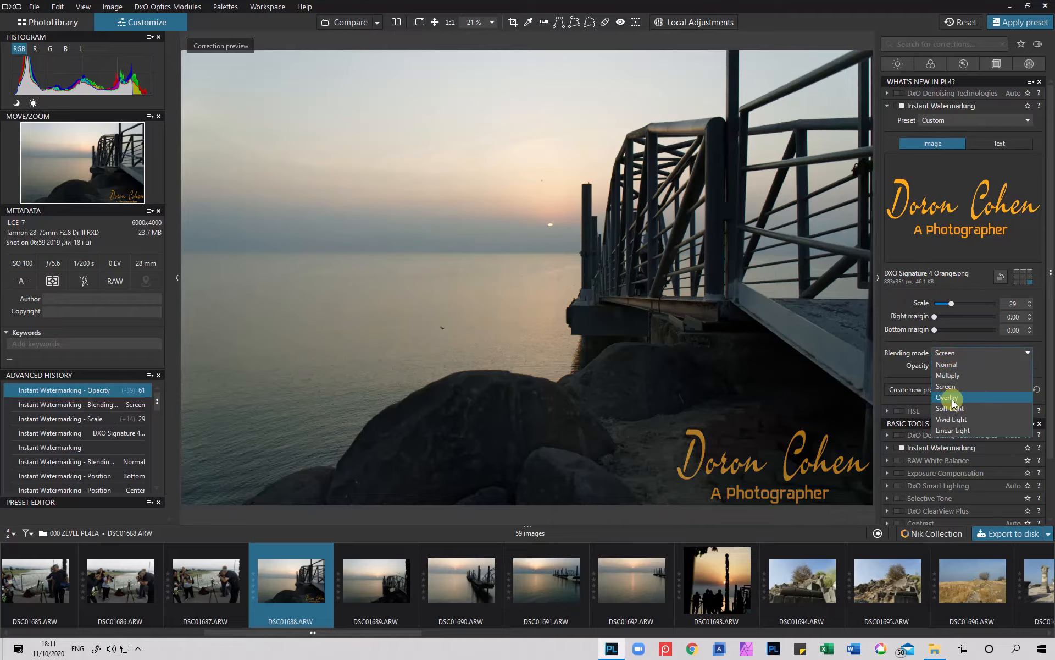
left_click(935, 398)
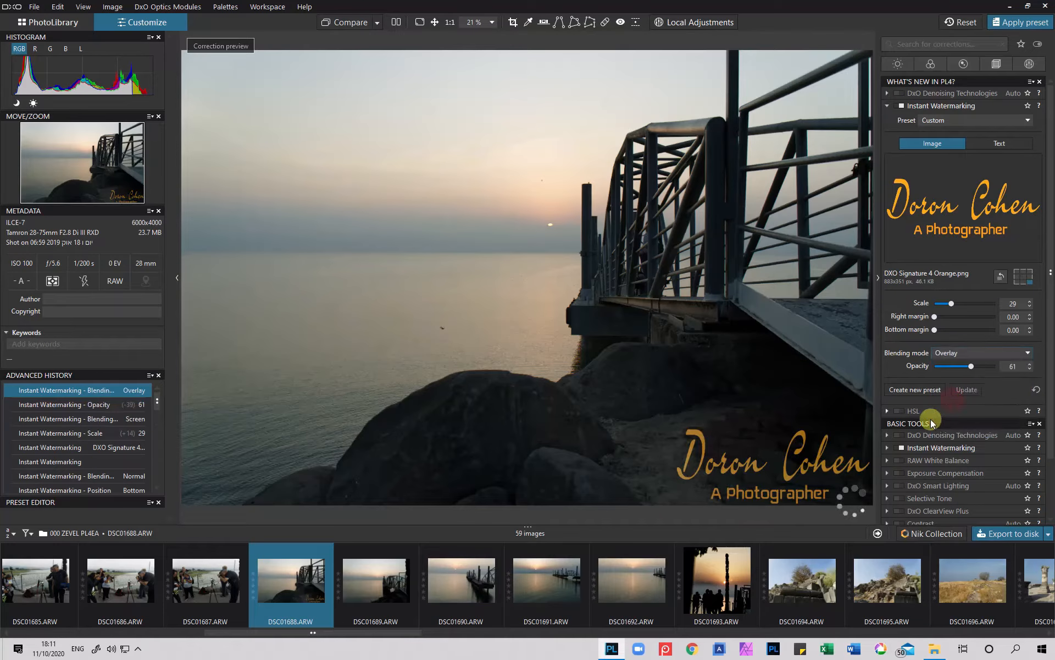
left_click(983, 367)
left_click(993, 366)
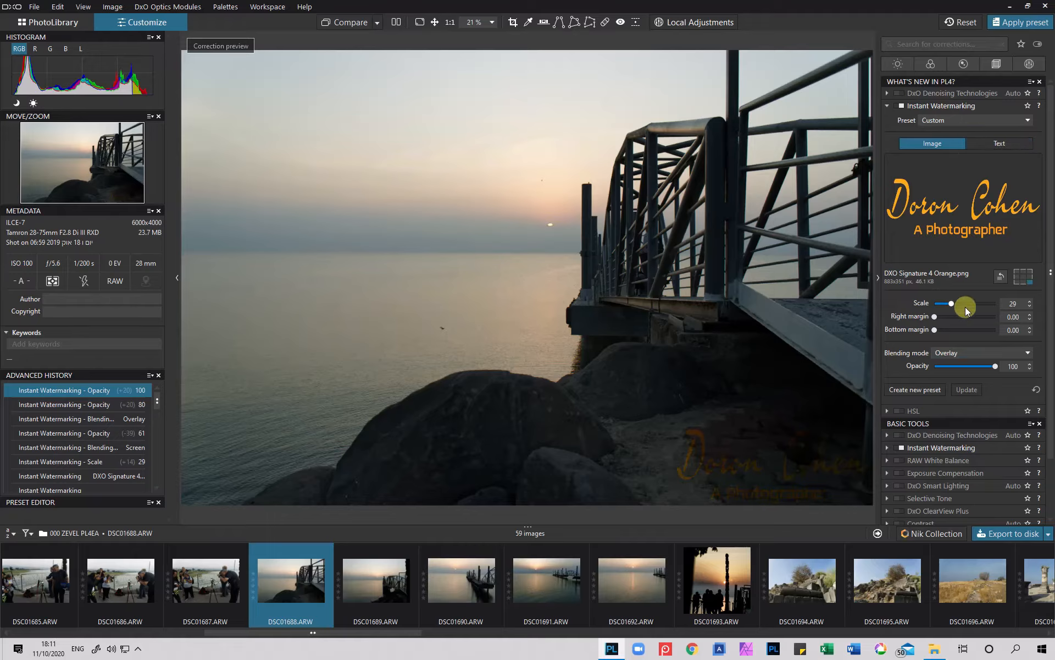
left_click(954, 352)
left_click(949, 361)
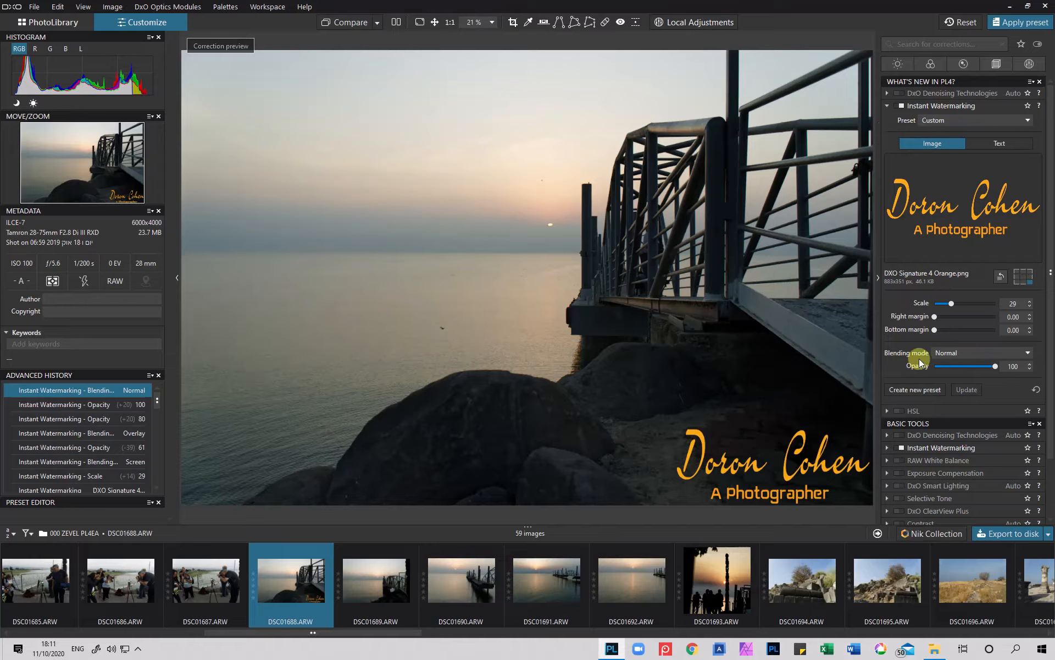
Open DSC01797.ARW and load DSC01797_DxO from the ZEVEL folder as its image watermark
mouse_move(904, 227)
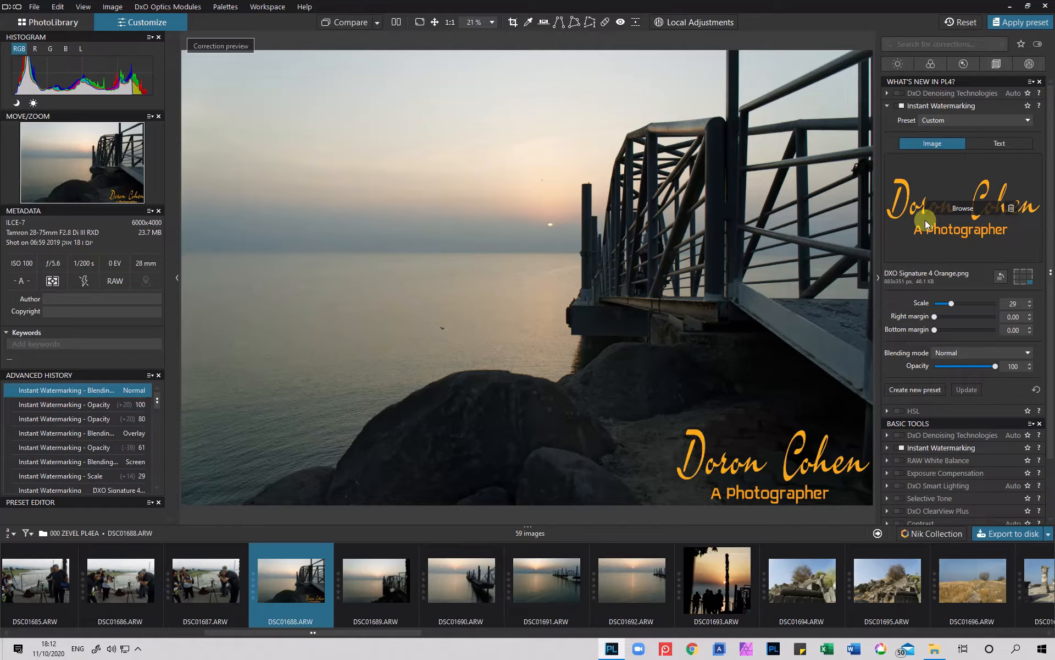
left_click_drag(363, 635, 729, 657)
left_click(458, 593)
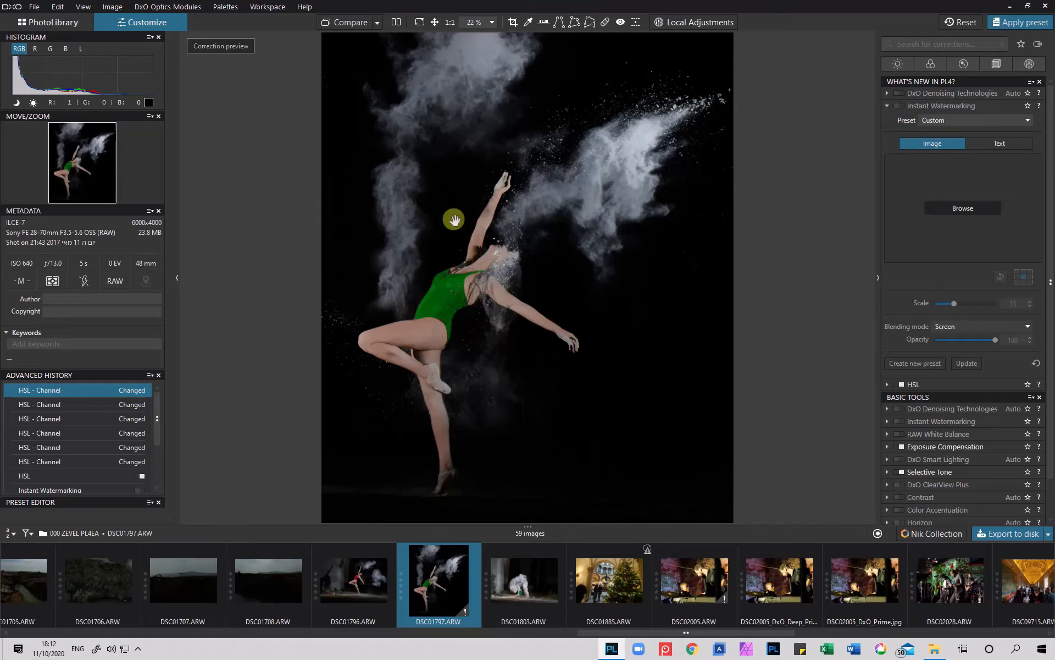
left_click(950, 209)
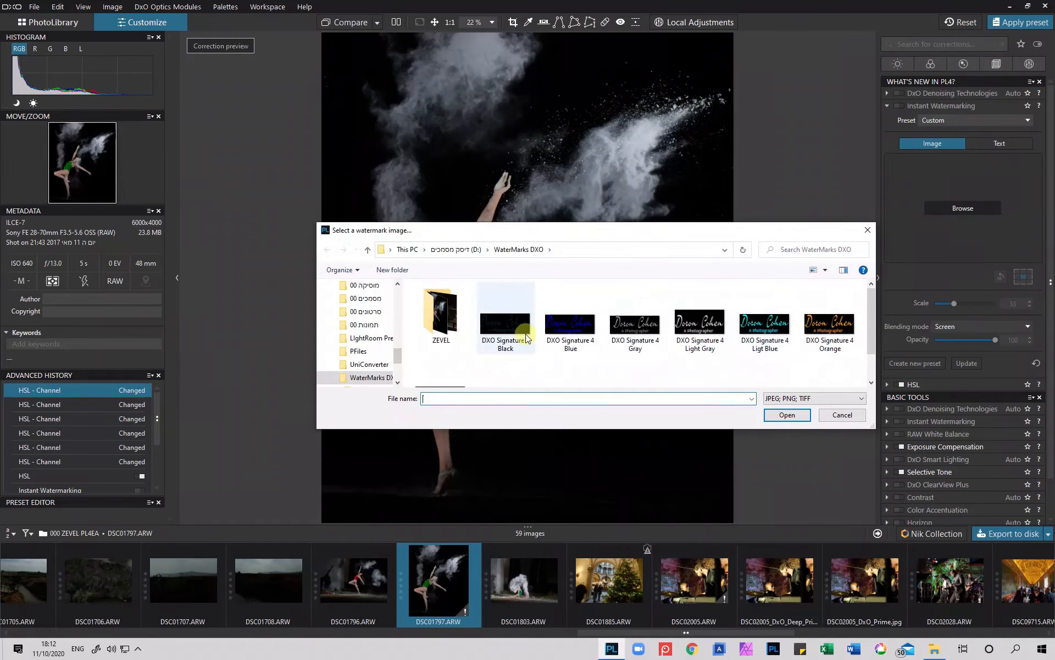
double_click(449, 313)
left_click(487, 326)
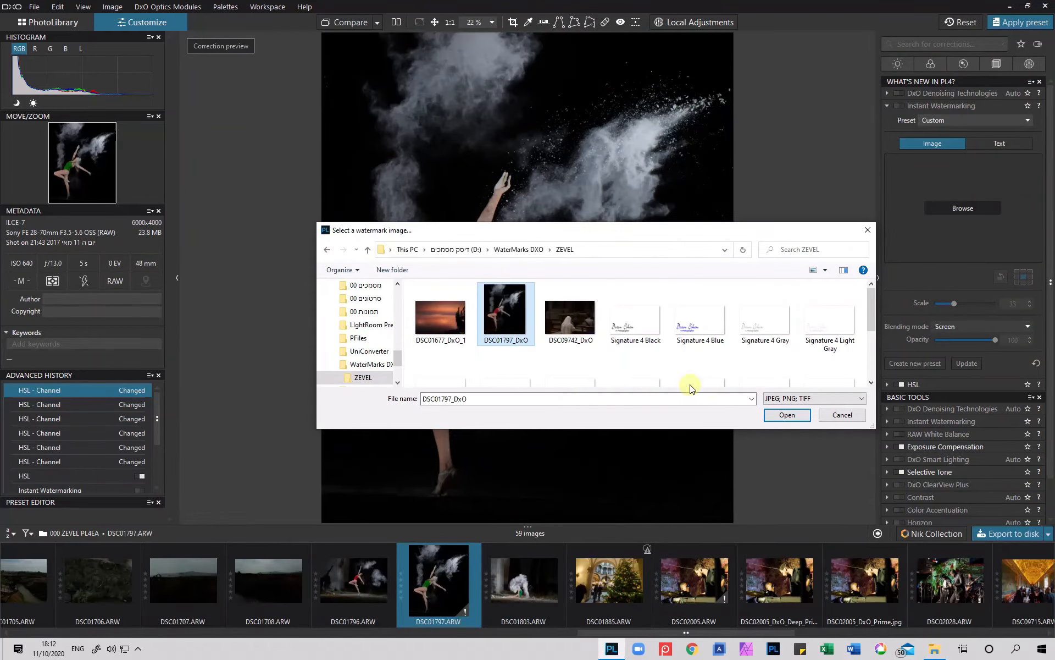
left_click(776, 412)
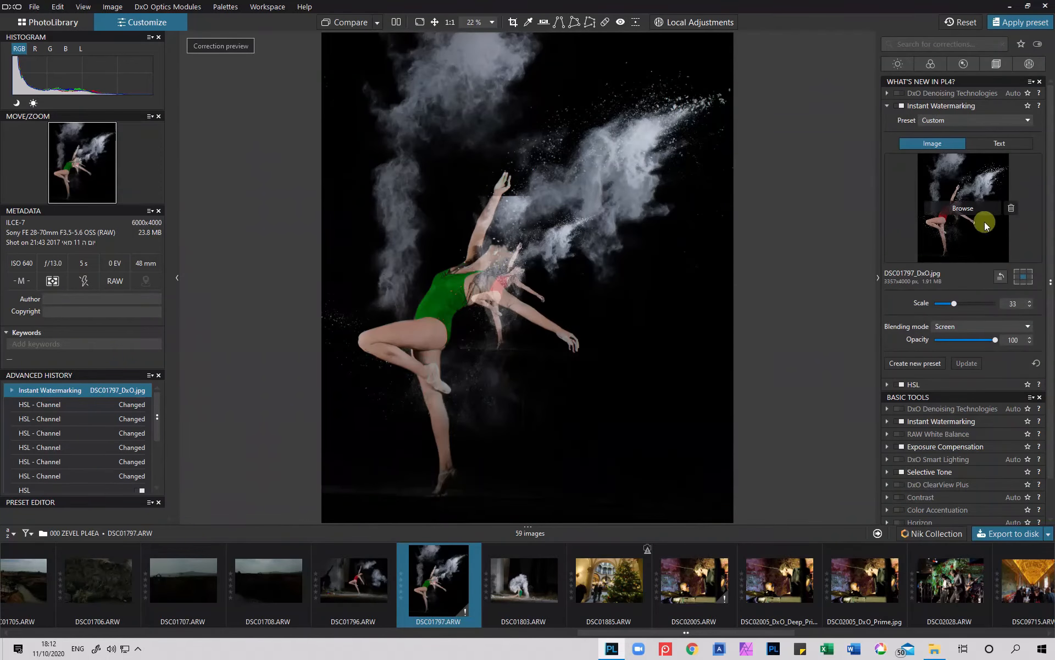
Anchor the dancer watermark to the photo's bottom right and set its scale to 89
left_click(1029, 280)
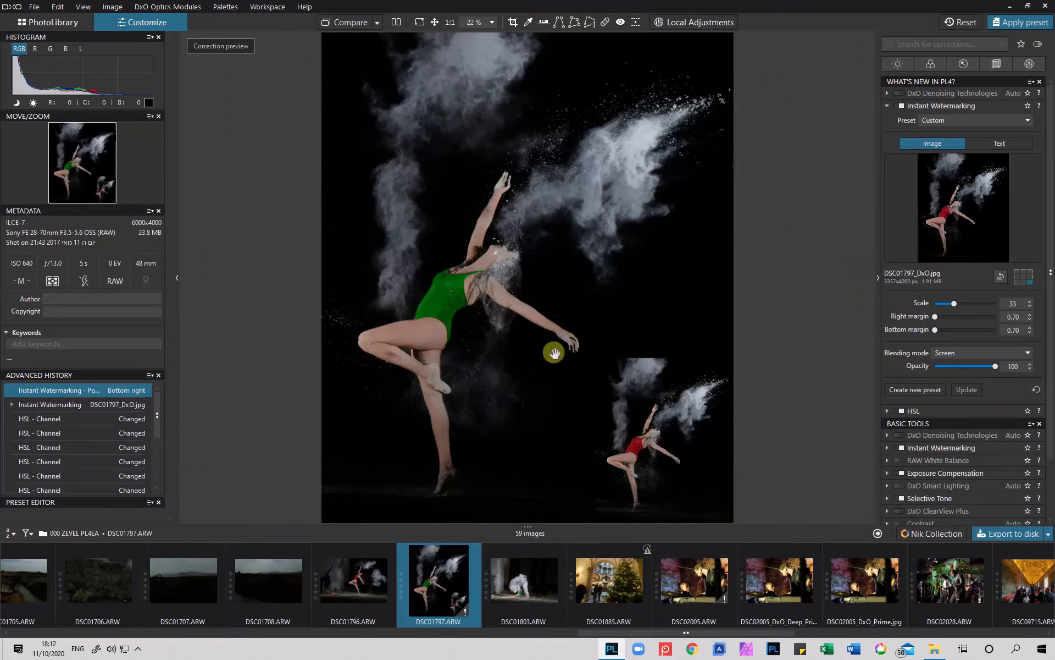
left_click_drag(953, 305, 988, 311)
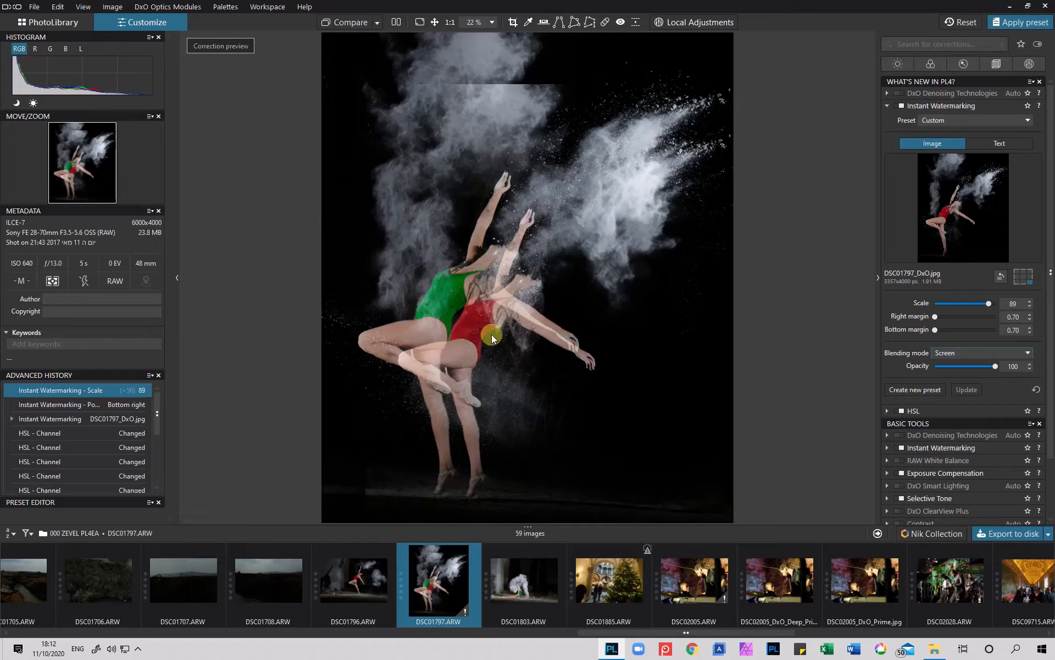
Try Overlay blending on the dancer watermark, return it to Screen and set its right margin to 0.00
left_click(1027, 353)
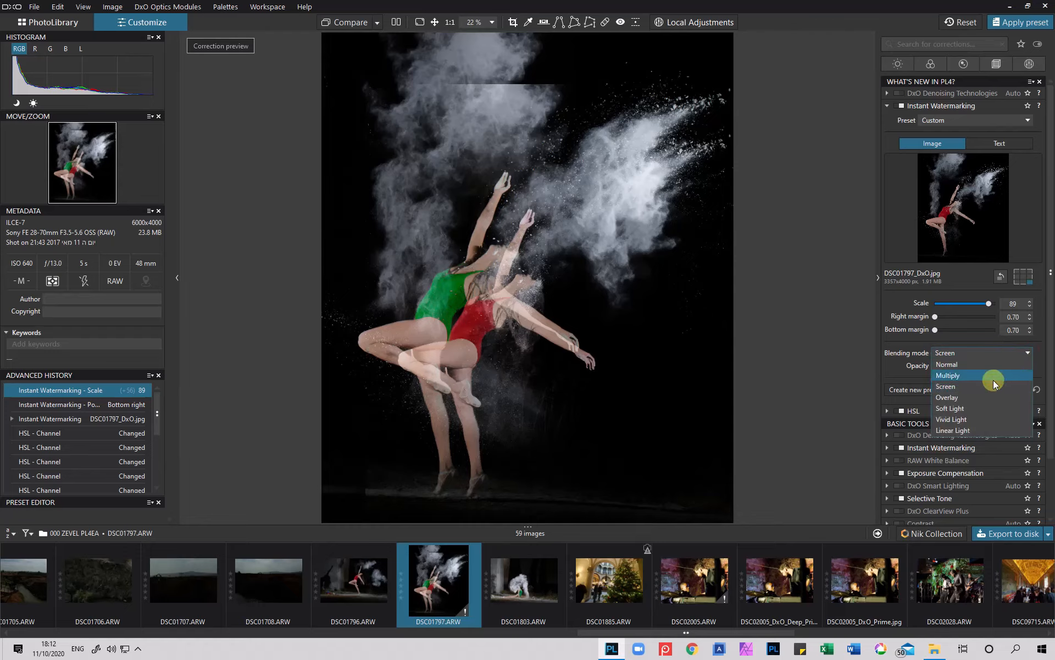
left_click(982, 397)
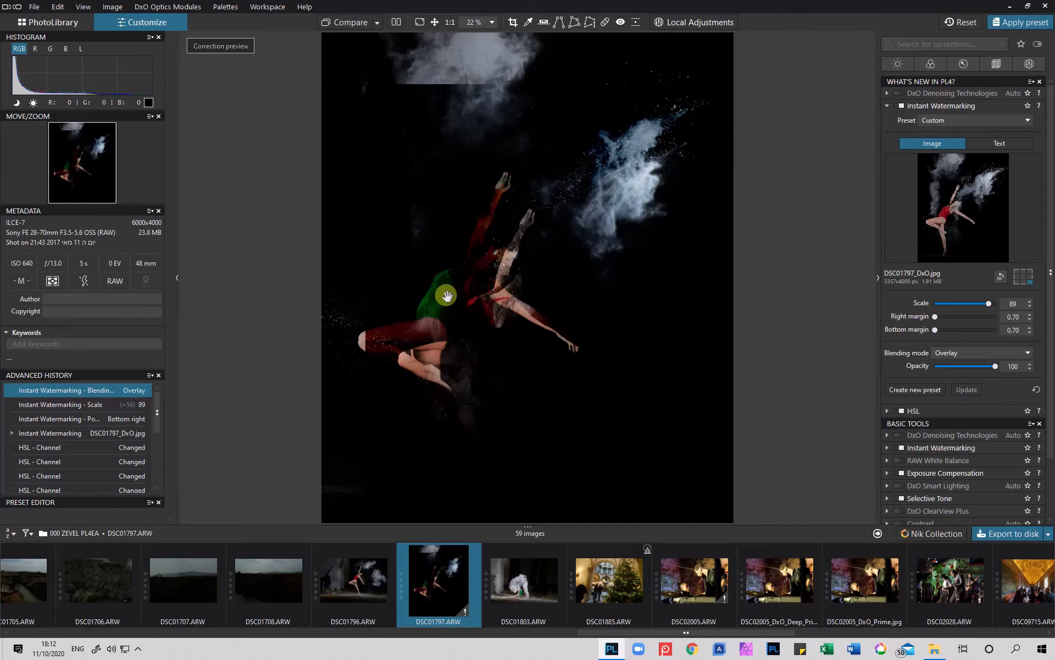
left_click(982, 354)
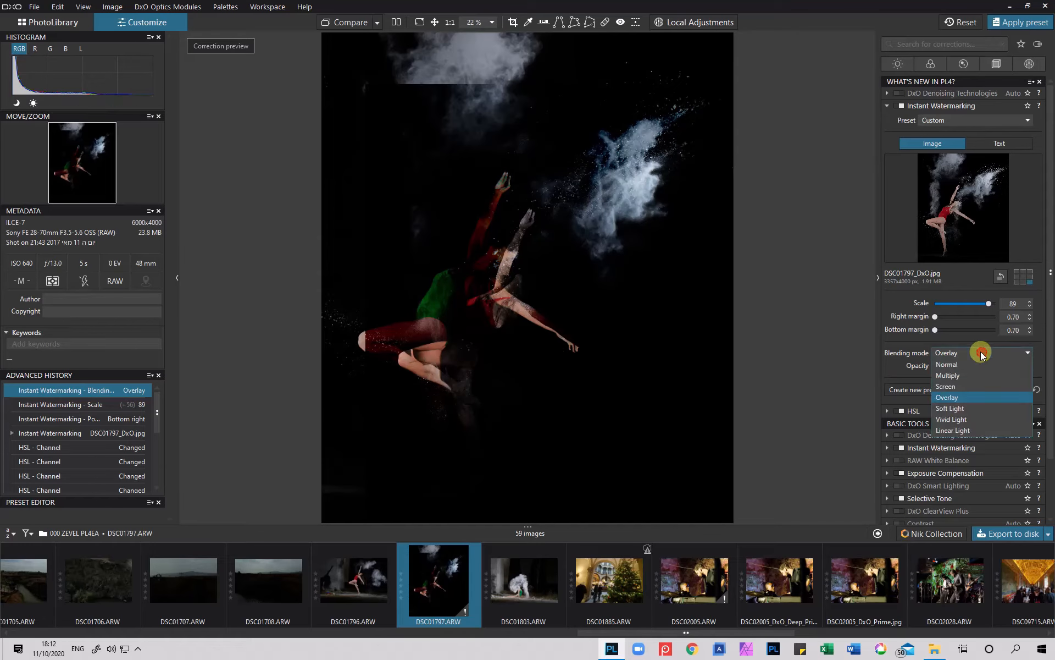
left_click(946, 387)
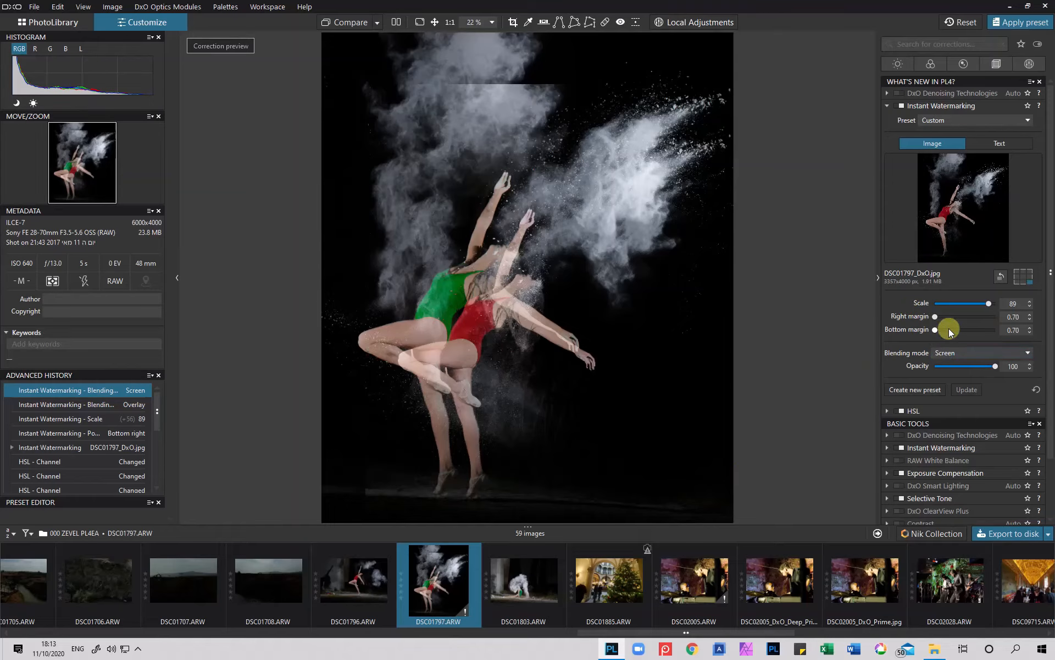
mouse_move(935, 317)
left_mouse_down()
mouse_move(951, 316)
mouse_move(930, 321)
left_mouse_up()
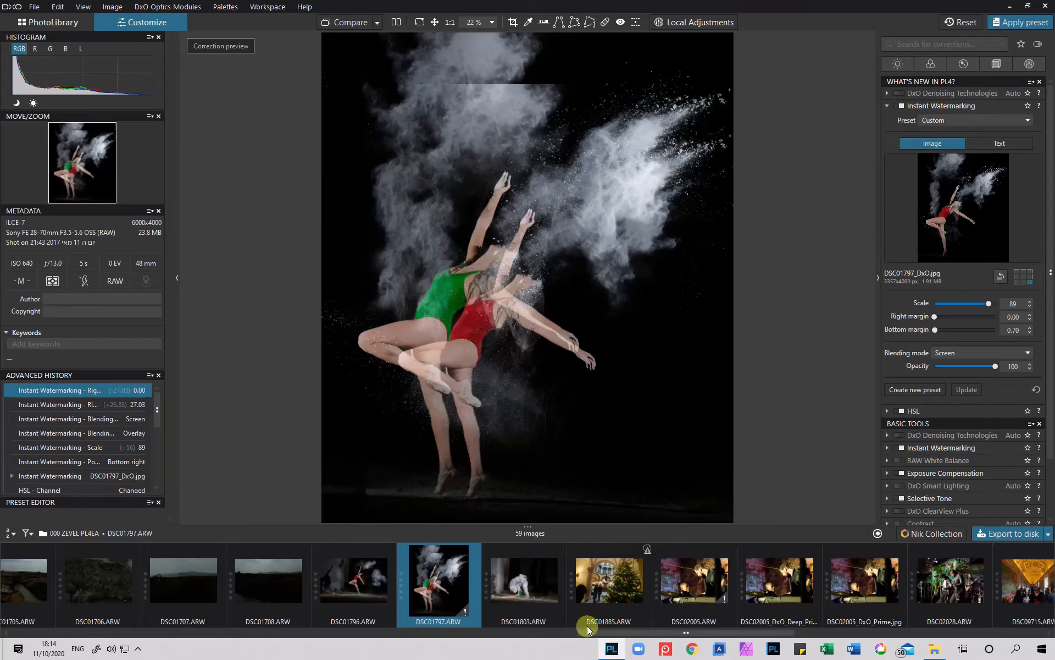
Return to DSC01688.ARW, save its orange signature settings as watermark preset 111111111 and apply that preset
left_click_drag(699, 632, 237, 655)
left_click(770, 588)
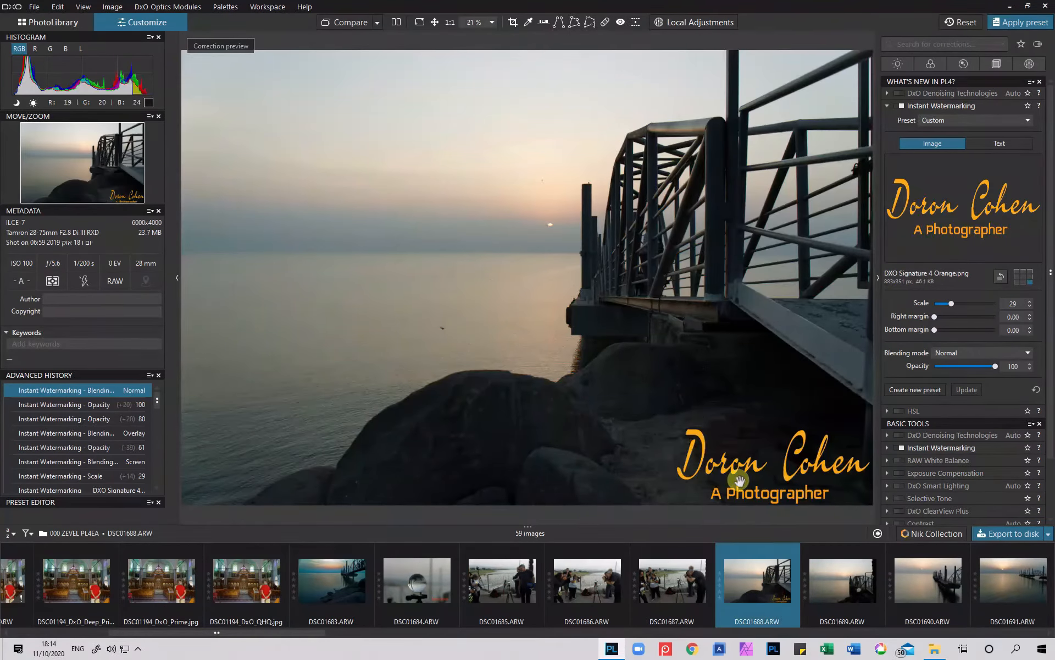
left_click(909, 390)
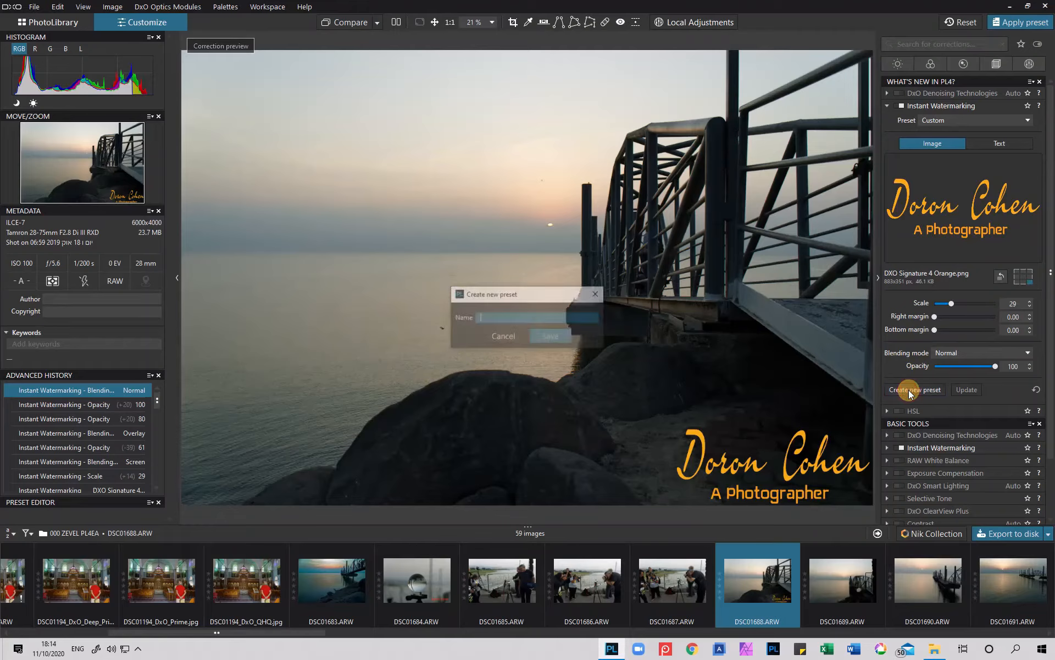
type("1")
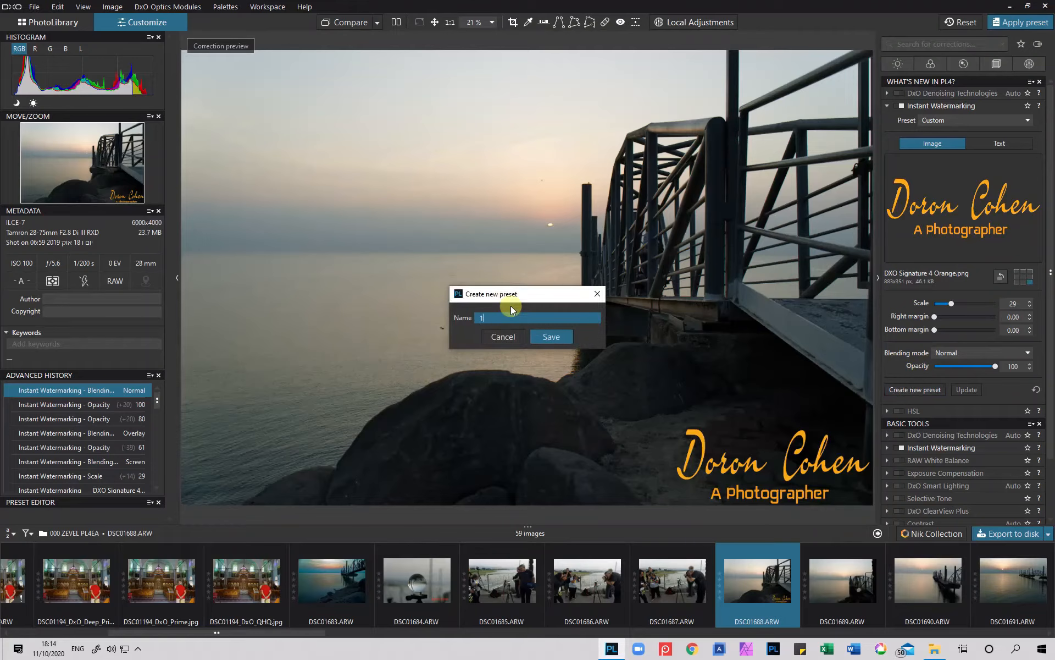
type("11111111")
left_click(548, 337)
left_click(987, 120)
left_click(980, 131)
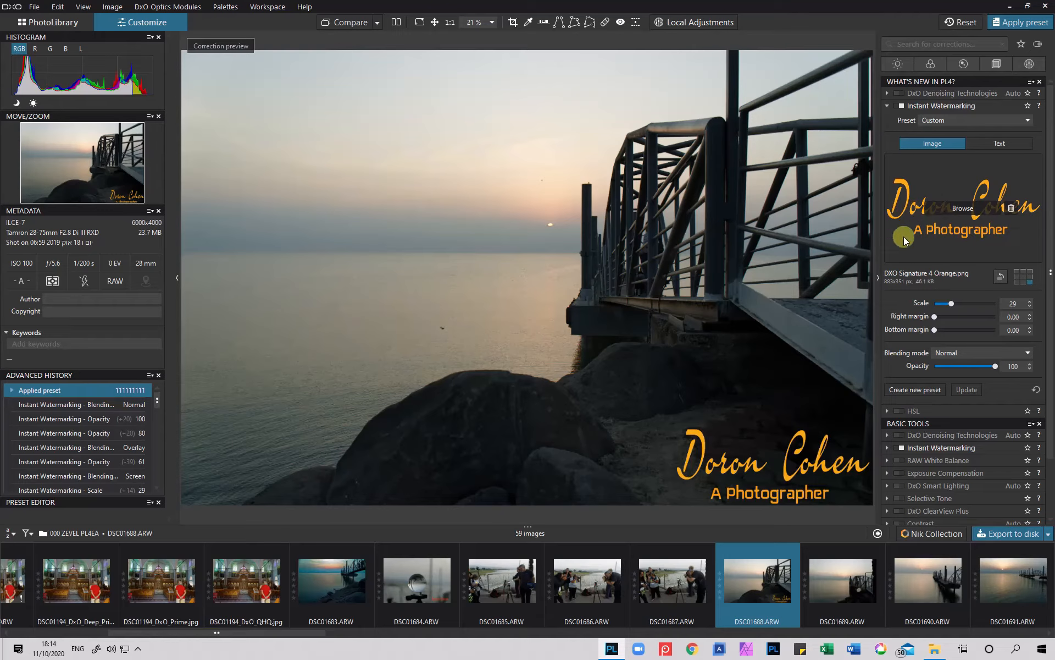
Replace the orange signature with Signature 4 Blue from the ZEVEL folder and set its scale to 68
left_click(1011, 208)
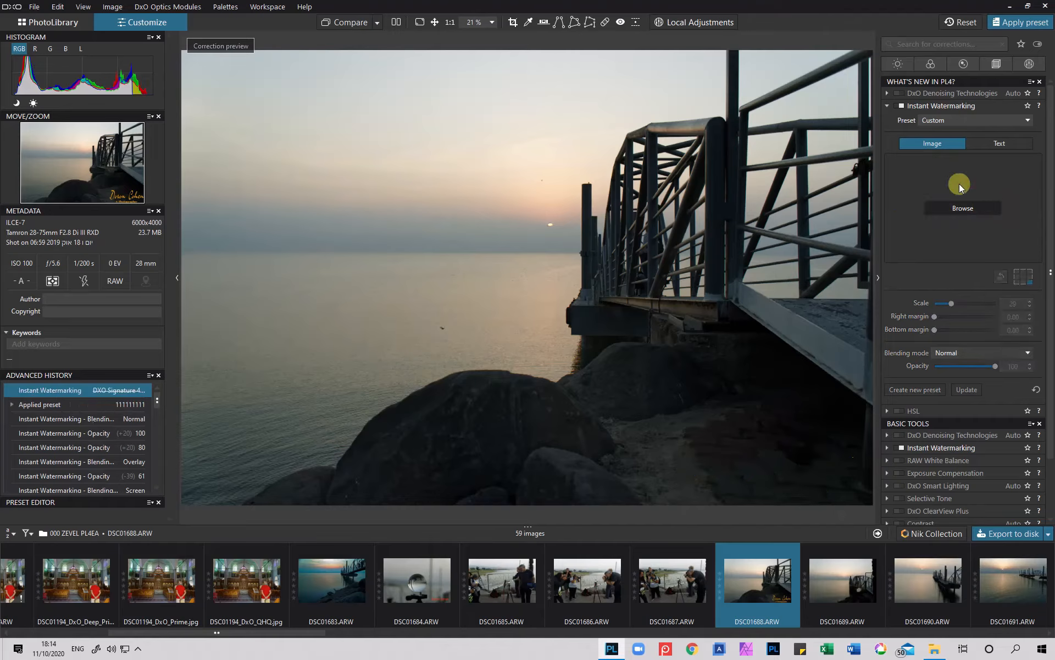
left_click(954, 206)
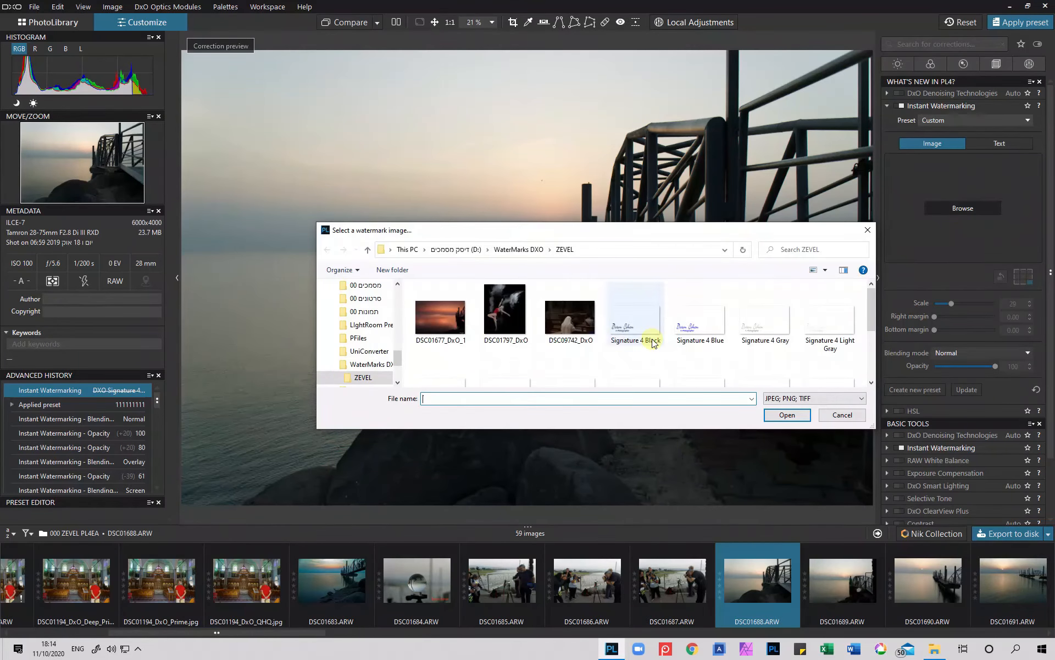
left_click(694, 318)
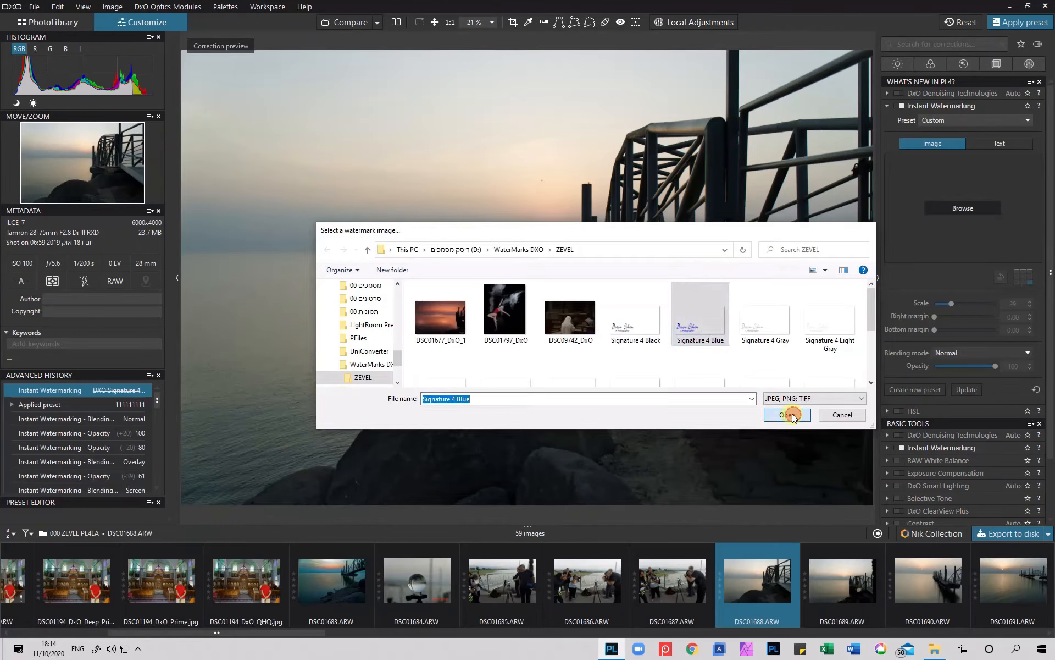
left_click(806, 418)
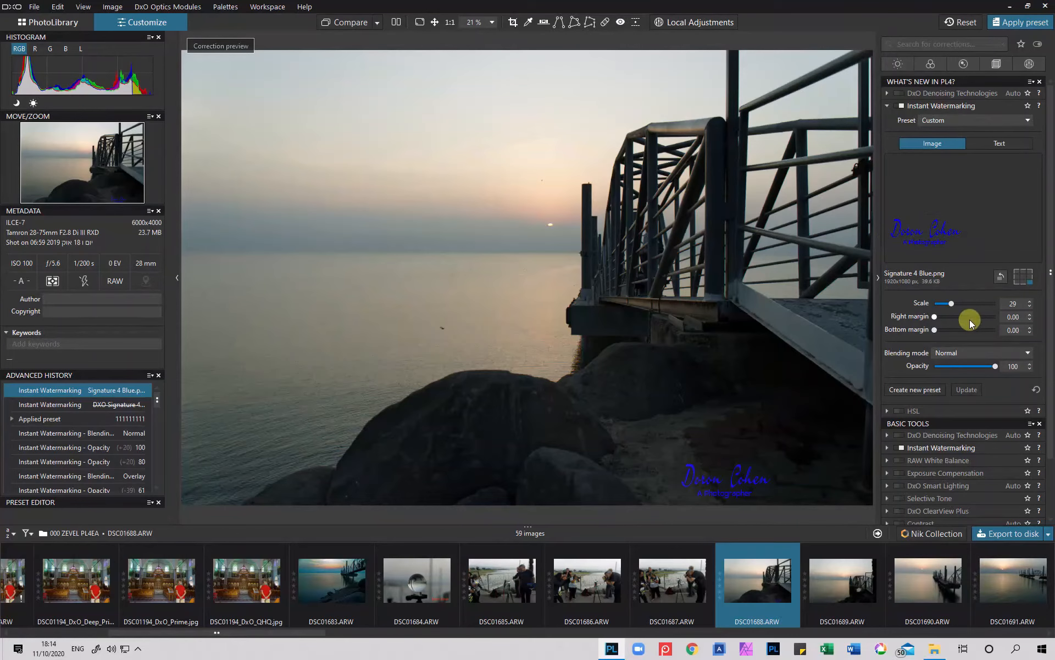
left_click(975, 303)
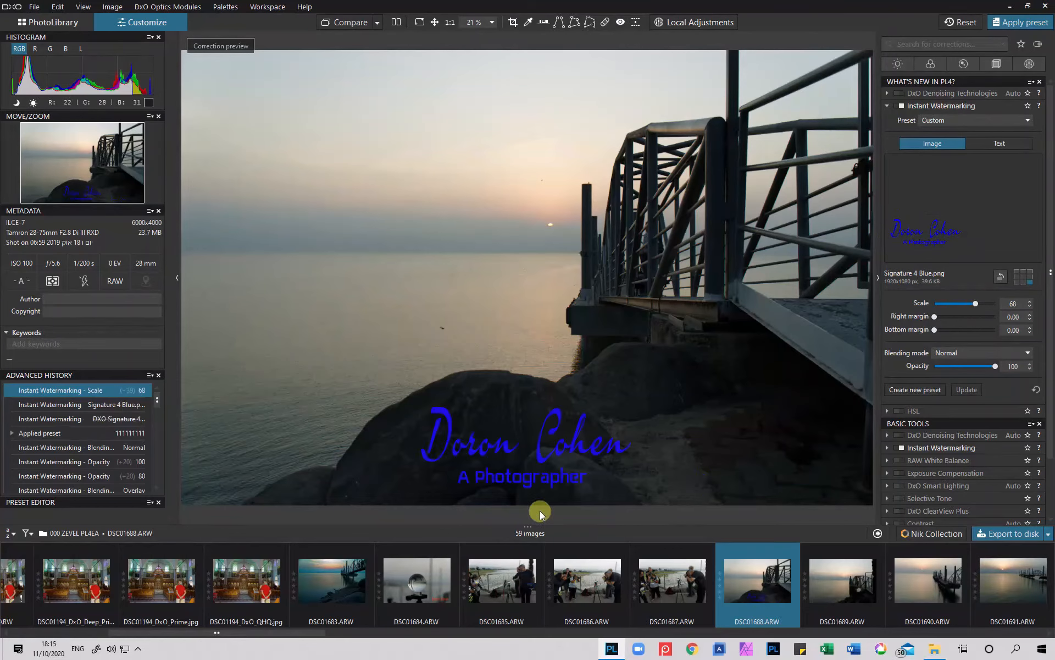
Export the photo with the JPEG for tablet or HDTV option, overriding its watermark with preset 111111111
left_click(1008, 534)
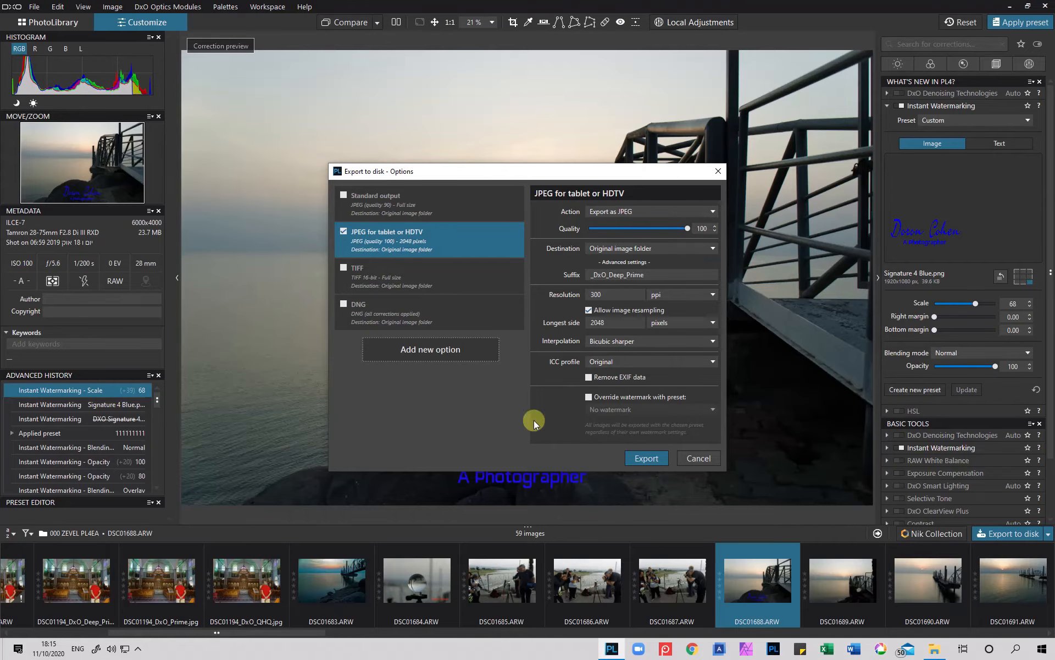
left_click_drag(544, 174, 345, 81)
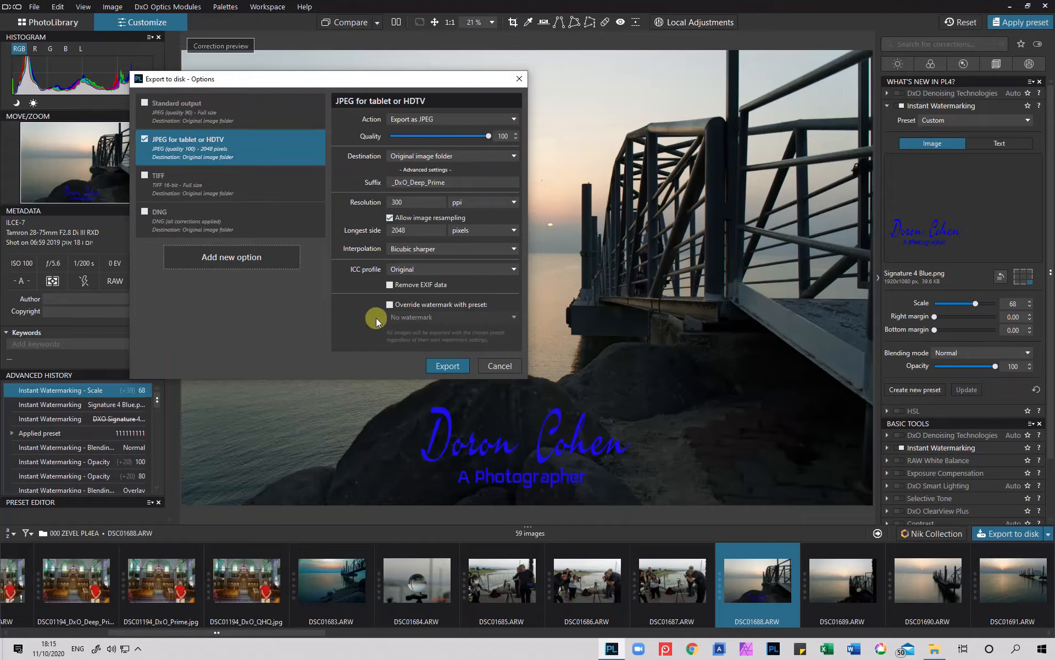
left_click(389, 305)
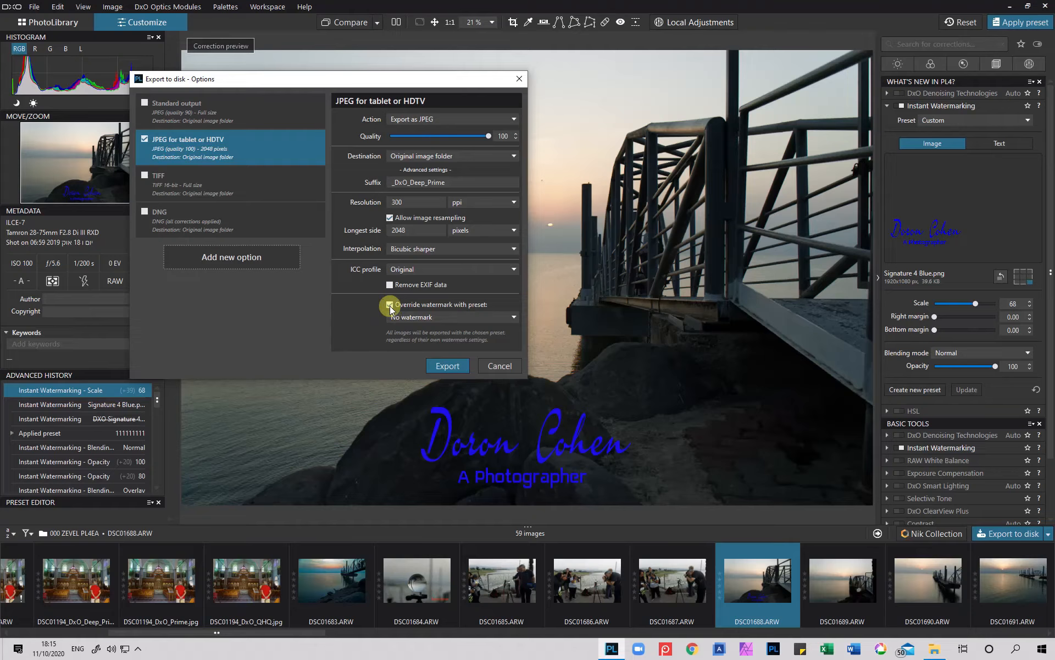
left_click(400, 317)
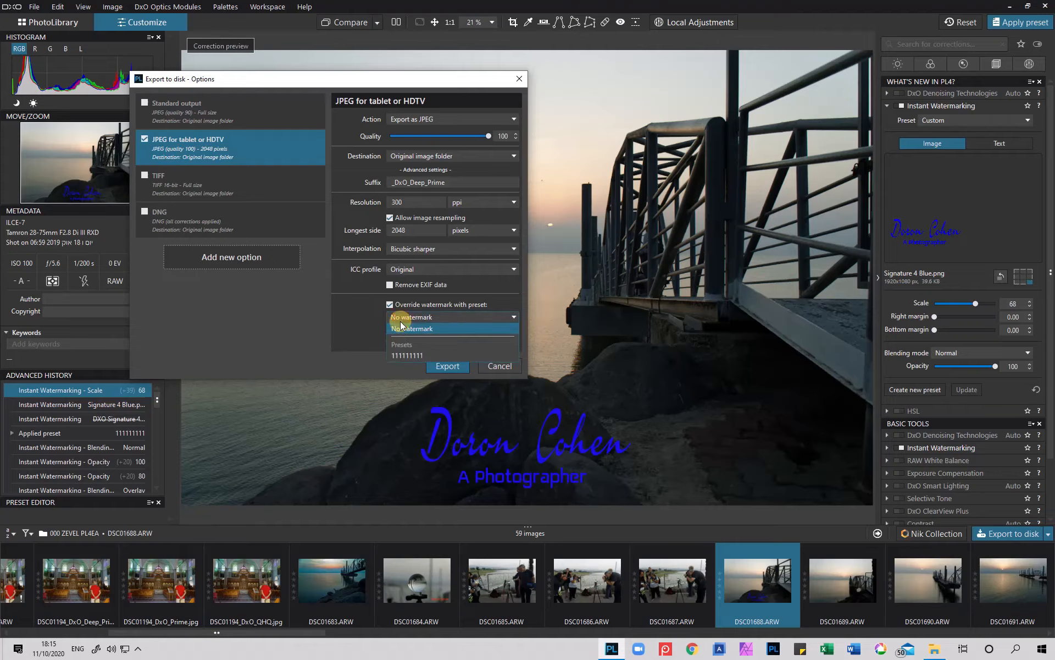
left_click(399, 355)
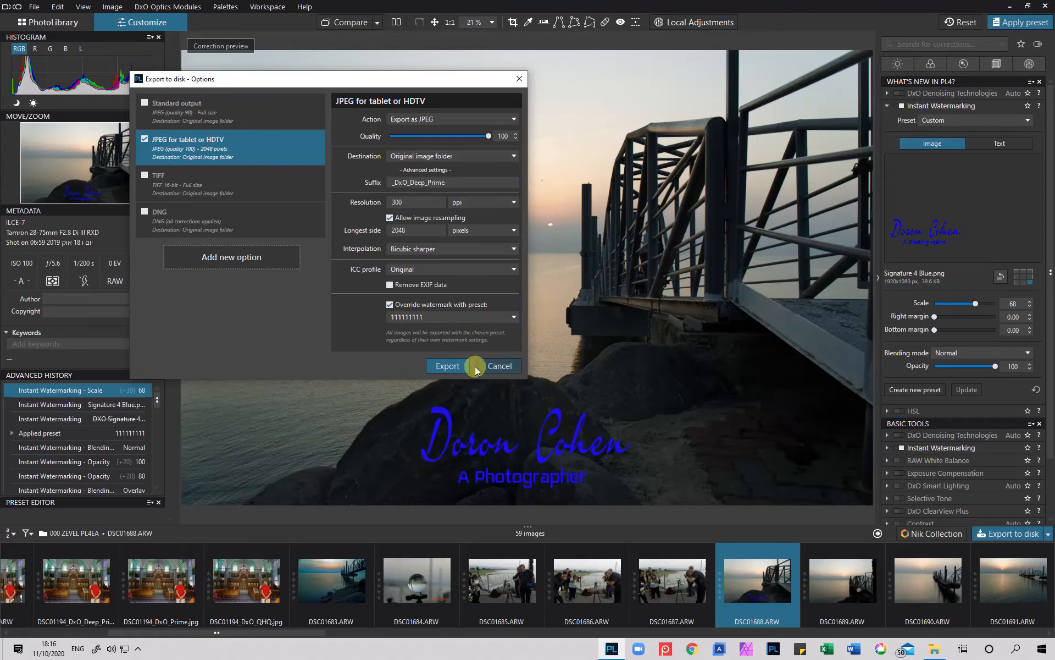
left_click(449, 365)
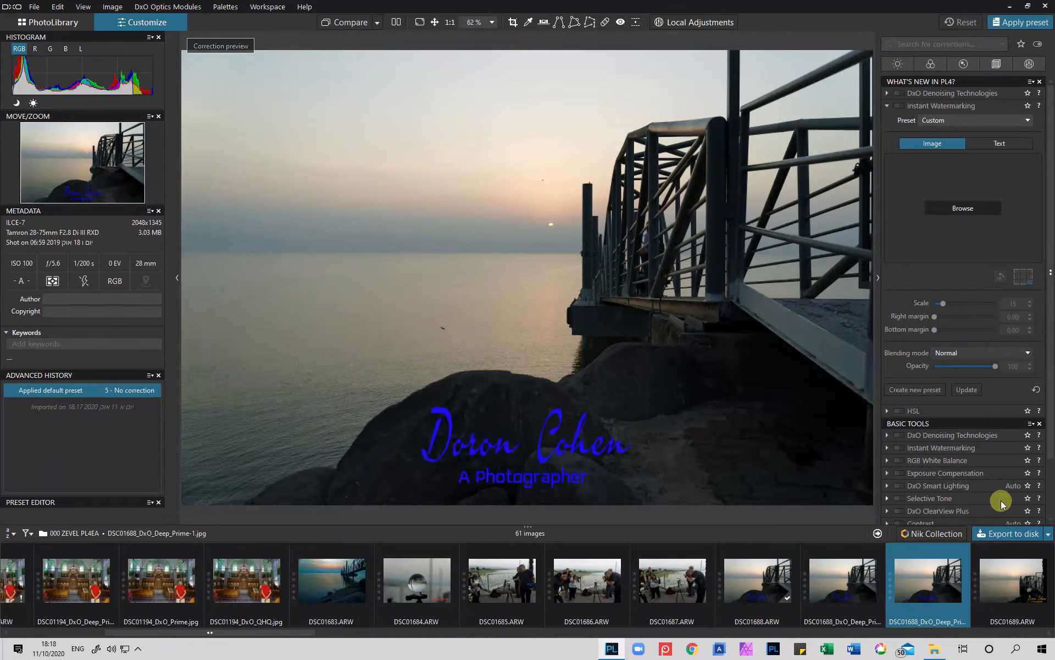
Examine the image resampling and longest-side settings of the JPEG for tablet or HDTV export option, and cancel the export
left_click(1014, 533)
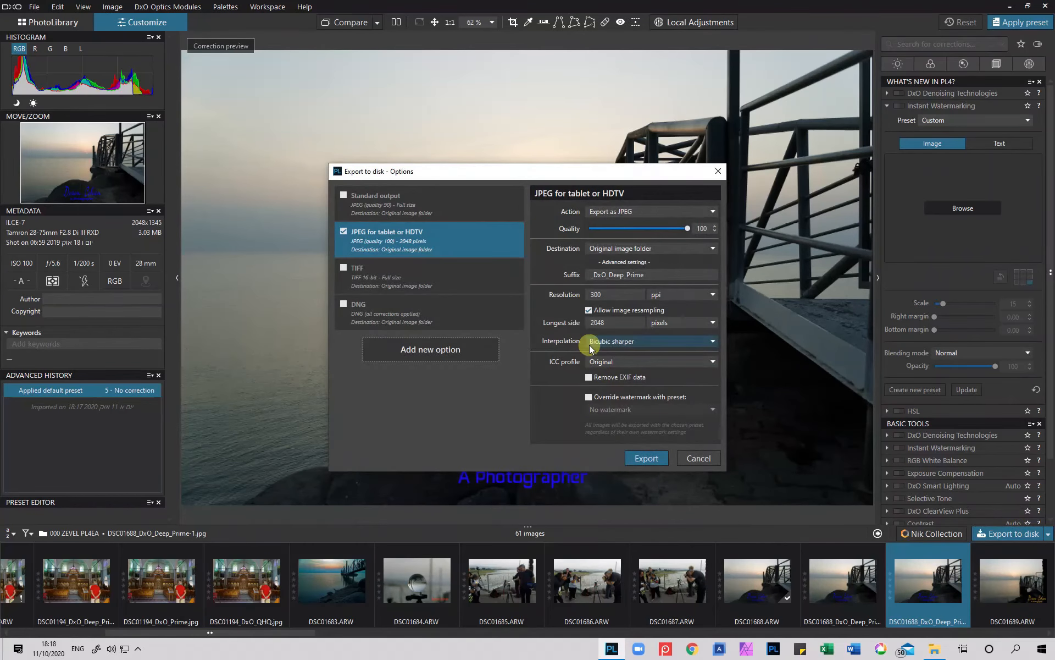
left_click(589, 310)
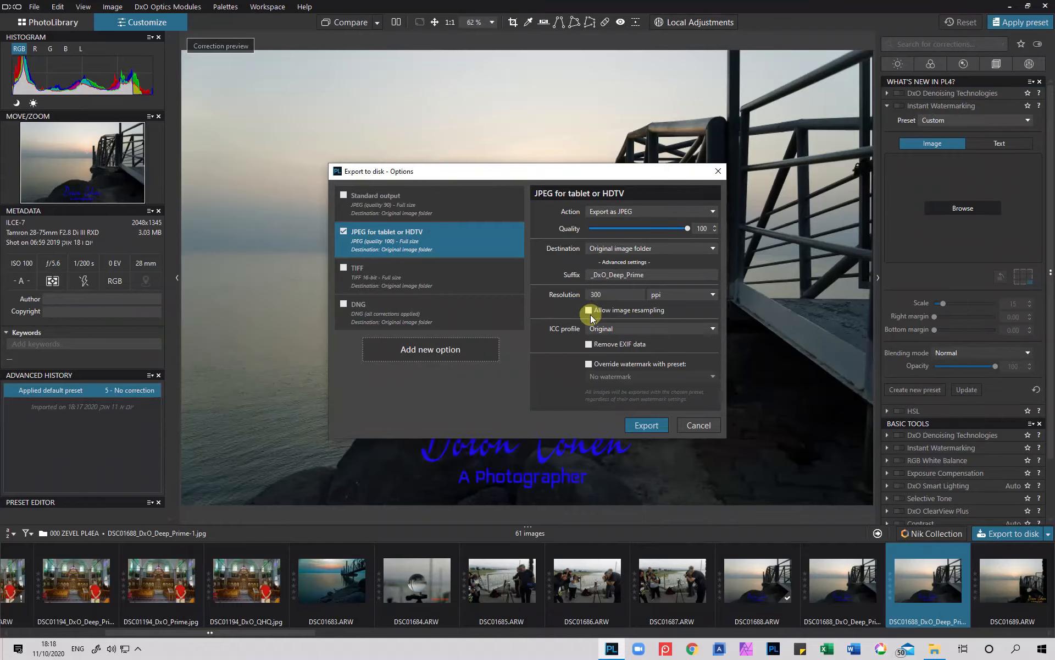
left_click(589, 311)
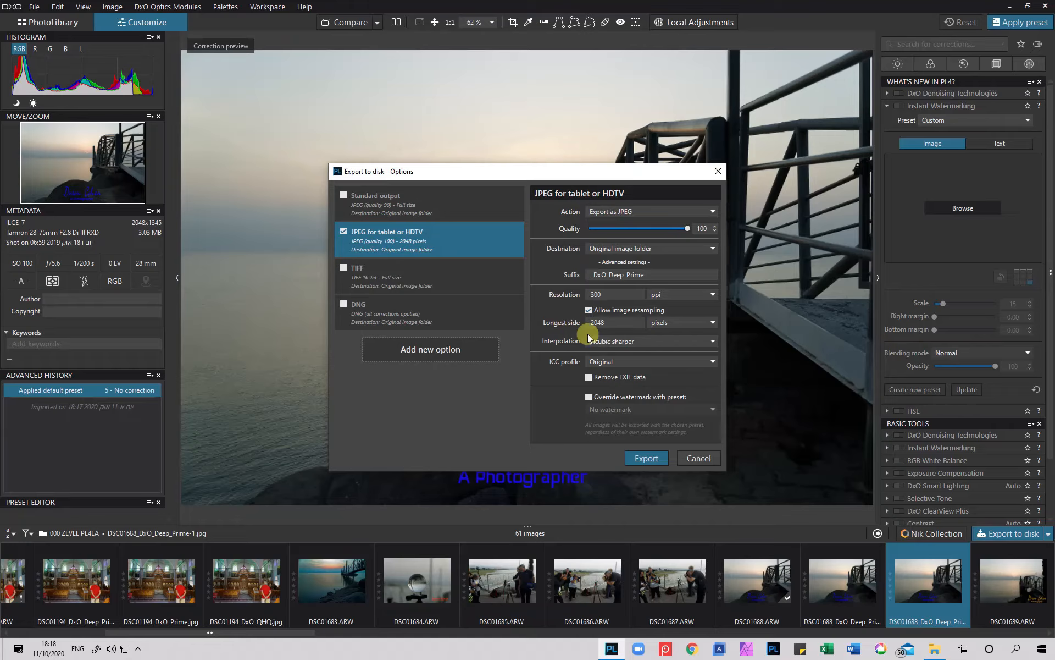
double_click(600, 324)
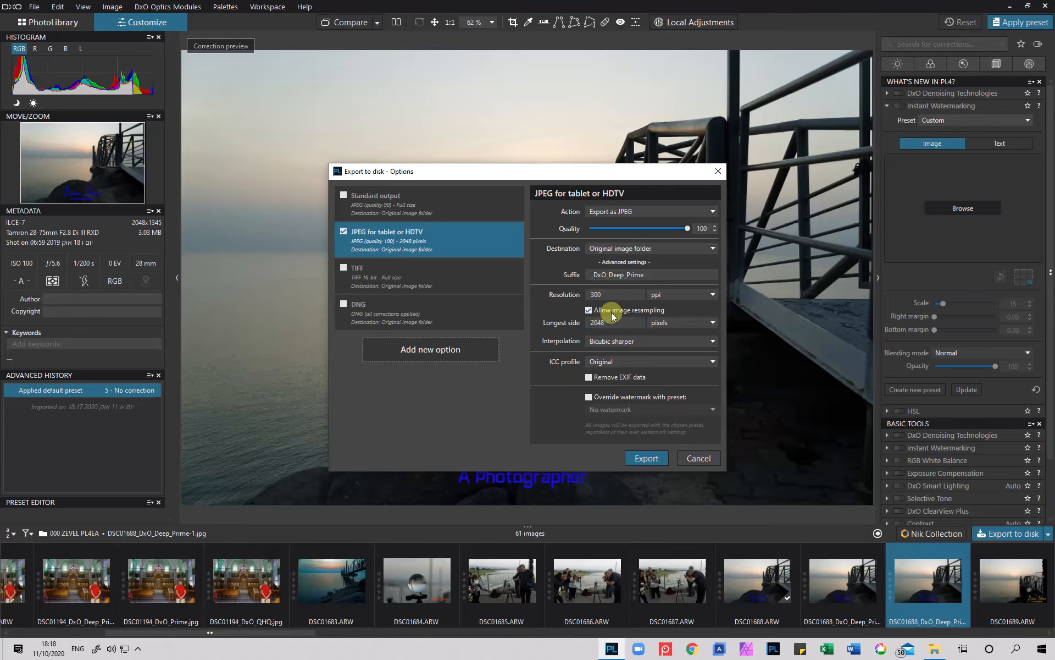
left_click(686, 457)
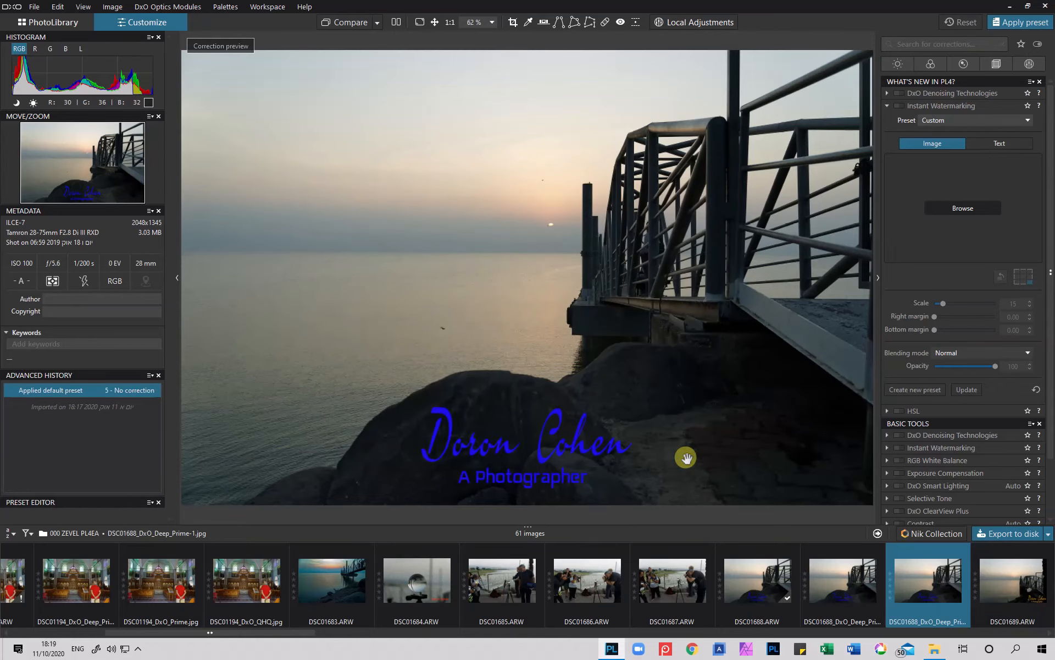
Collapse the Instant Watermarking settings and switch to the DxO Advanced workspace
left_click(886, 106)
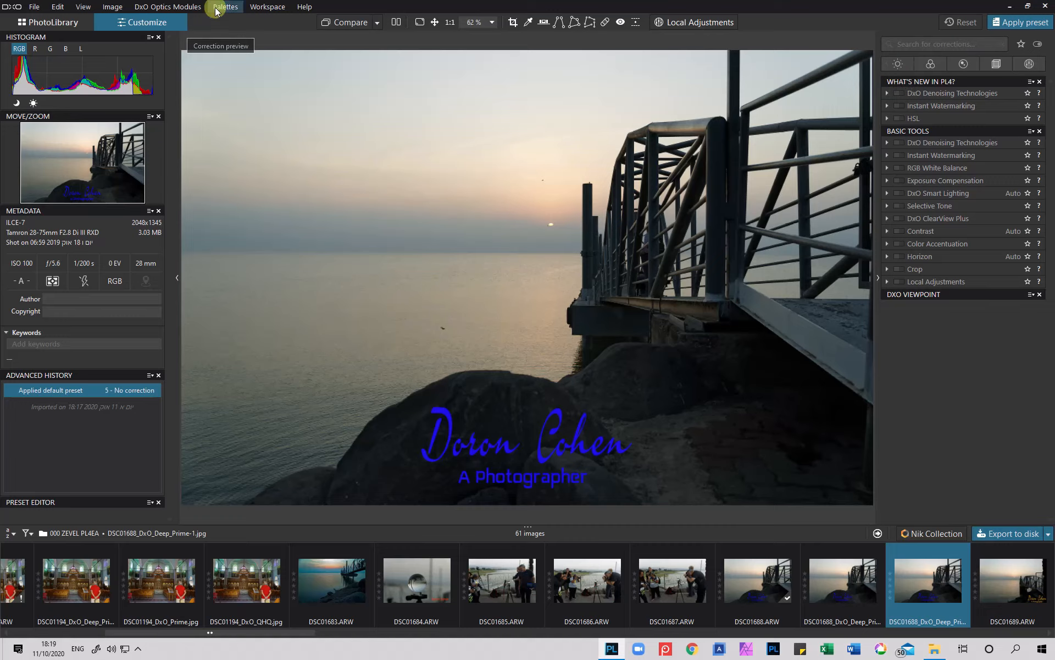
left_click(265, 6)
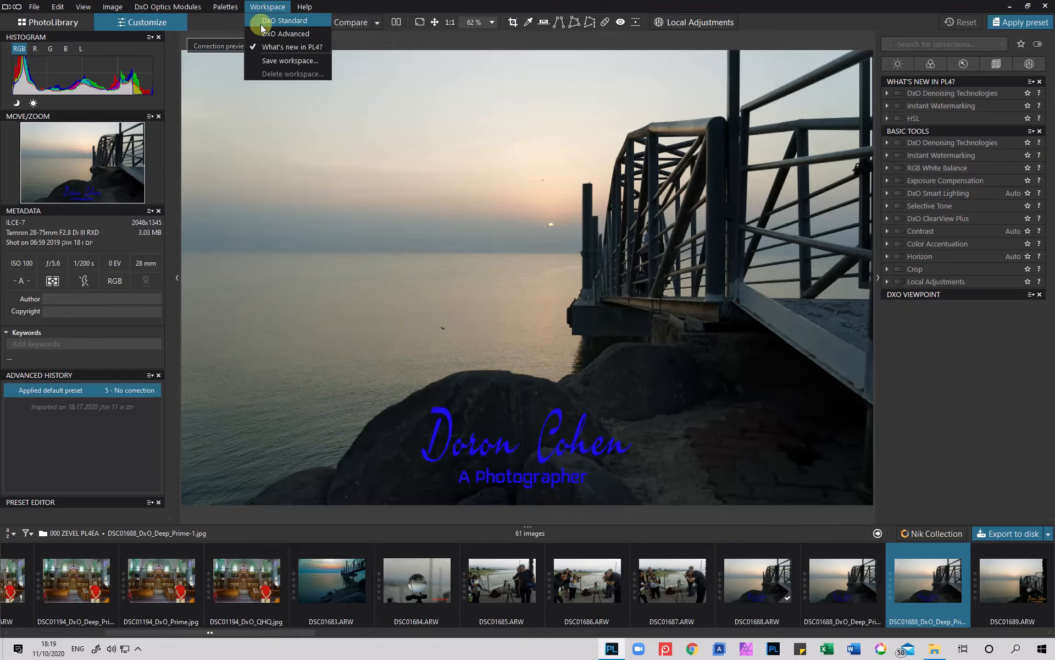
left_click(269, 33)
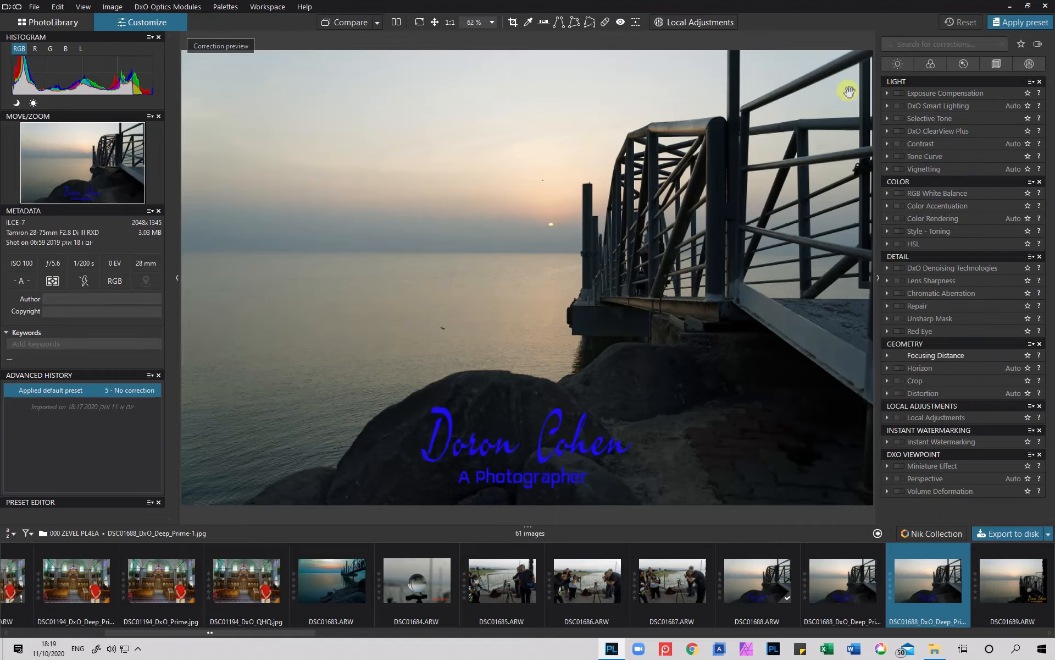
Collapse the Light and Color correction groups, and look through the filtered Light corrections
left_click(929, 82)
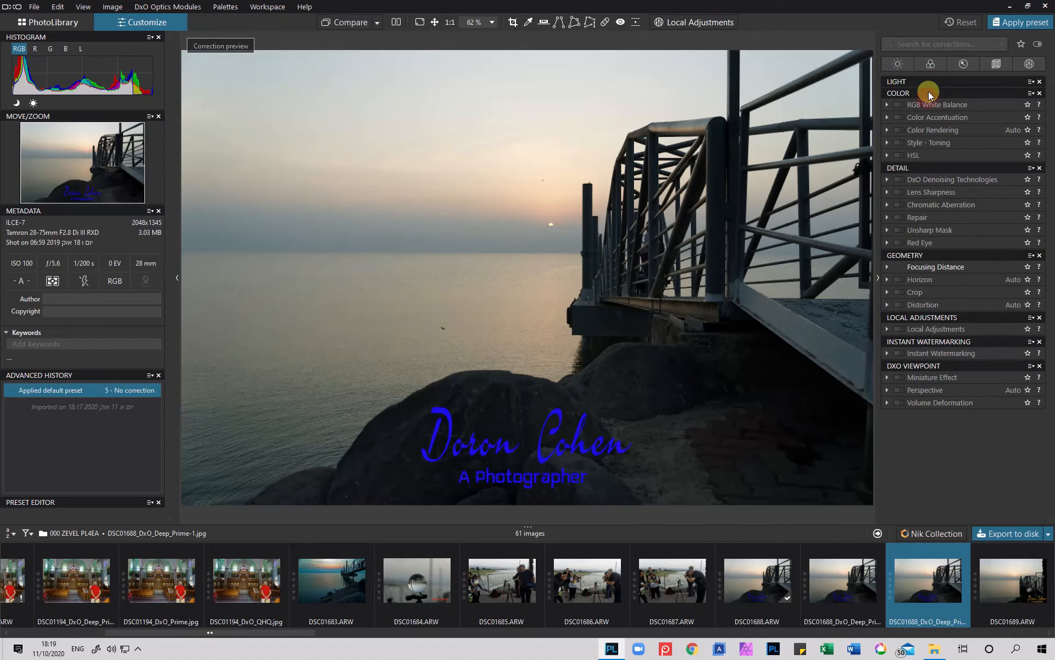
left_click(928, 93)
left_click(893, 66)
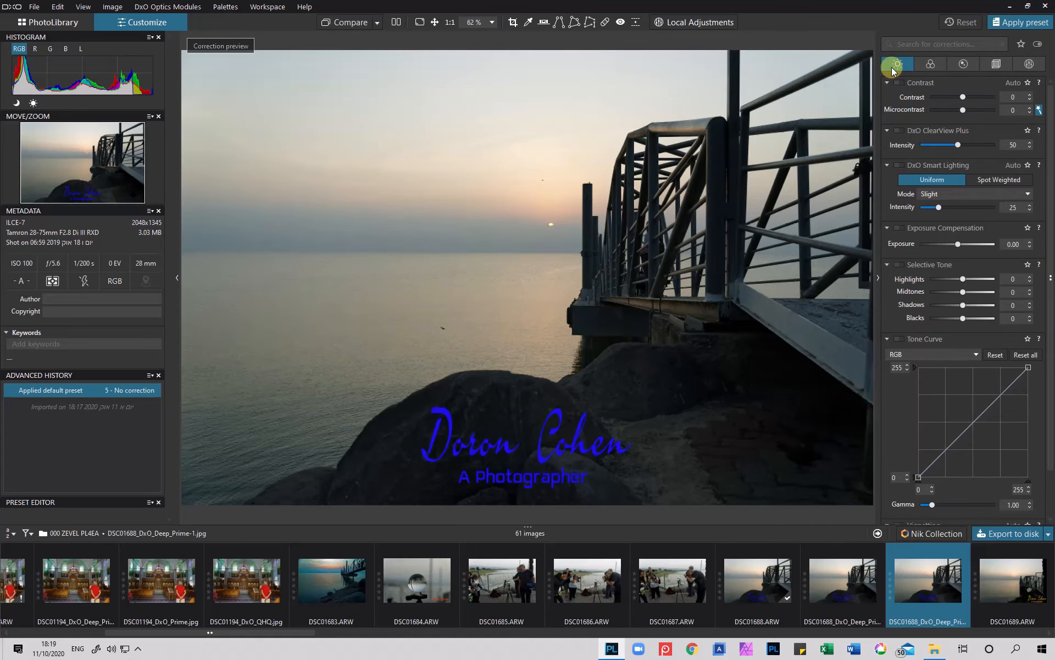
scroll(942, 301, "down", 1)
scroll(944, 308, "up", 1)
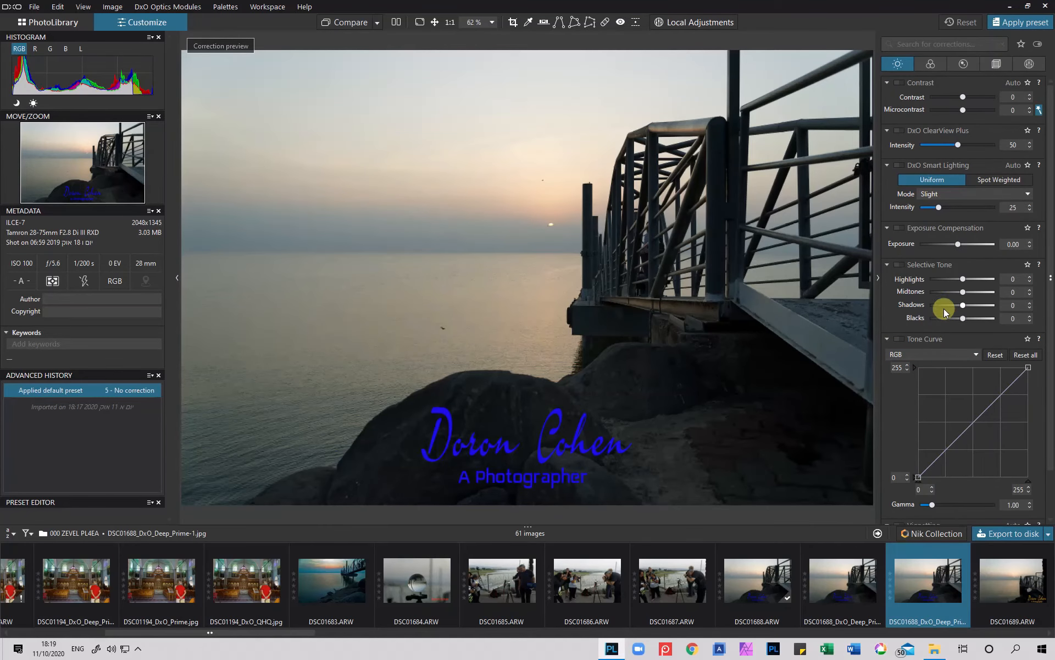
left_click(897, 65)
Open DSC01683.ARW and review its Light, Color, Detail and Geometry corrections one category at a time
left_click(331, 581)
left_click(898, 65)
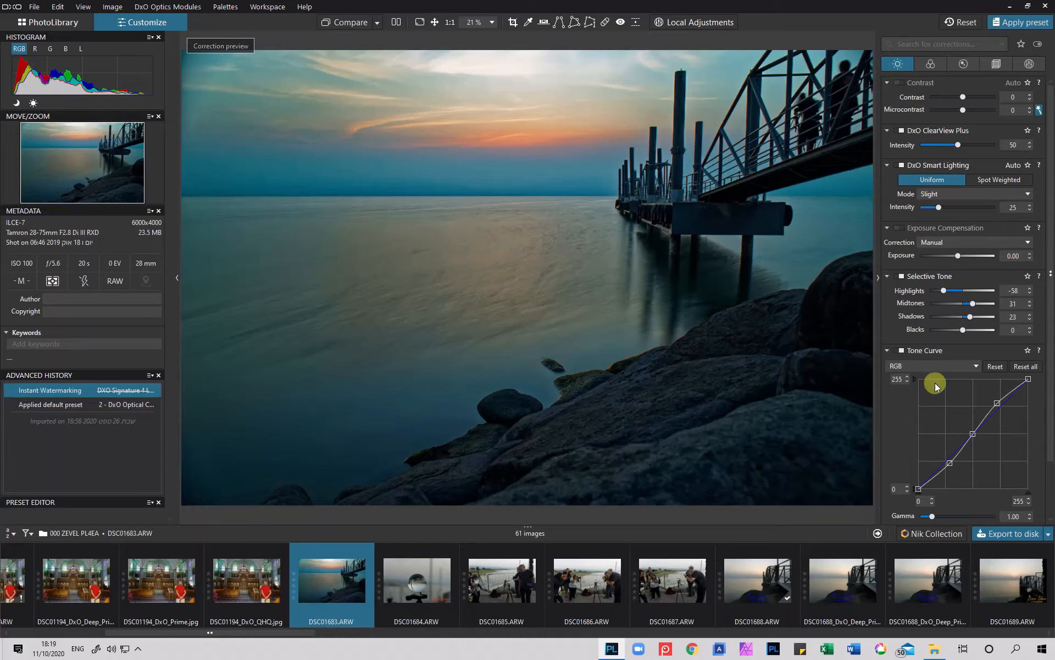
left_click(933, 66)
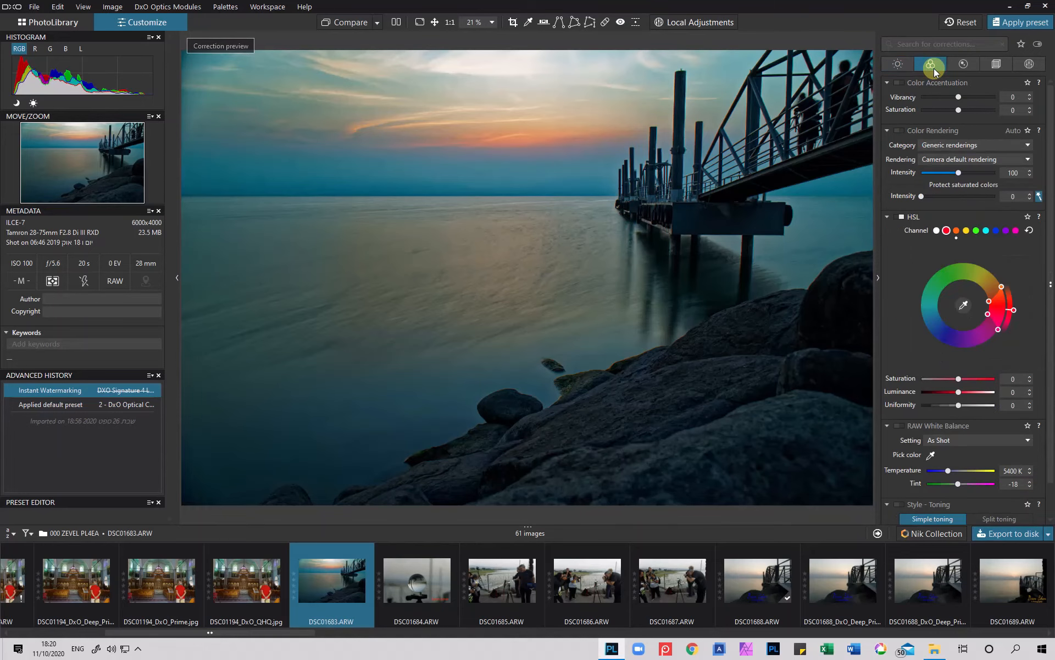
left_click(967, 68)
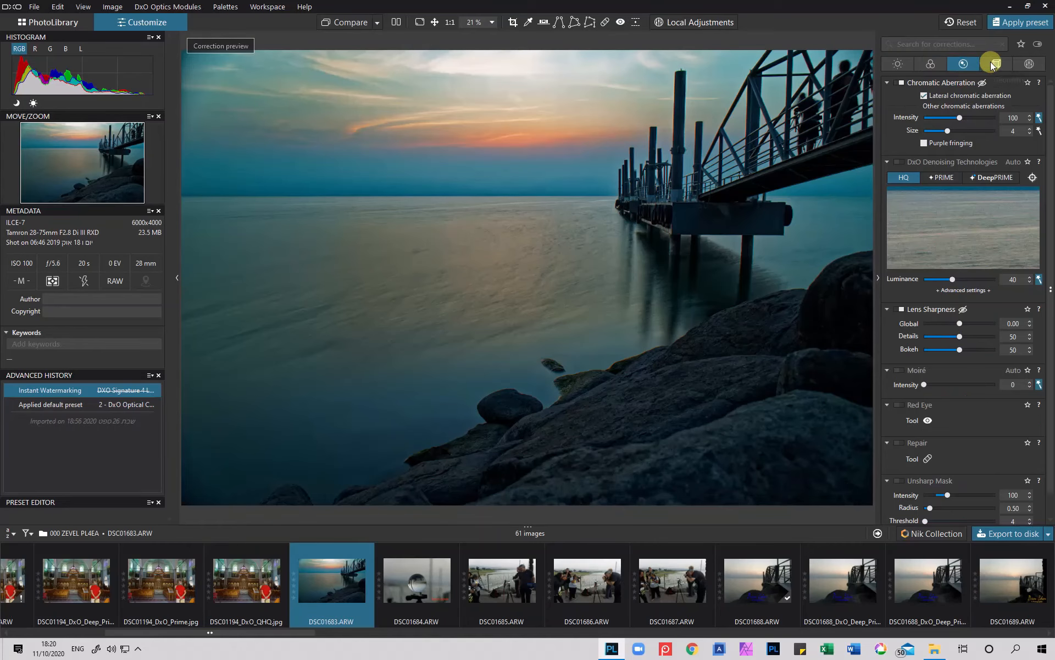
left_click(992, 65)
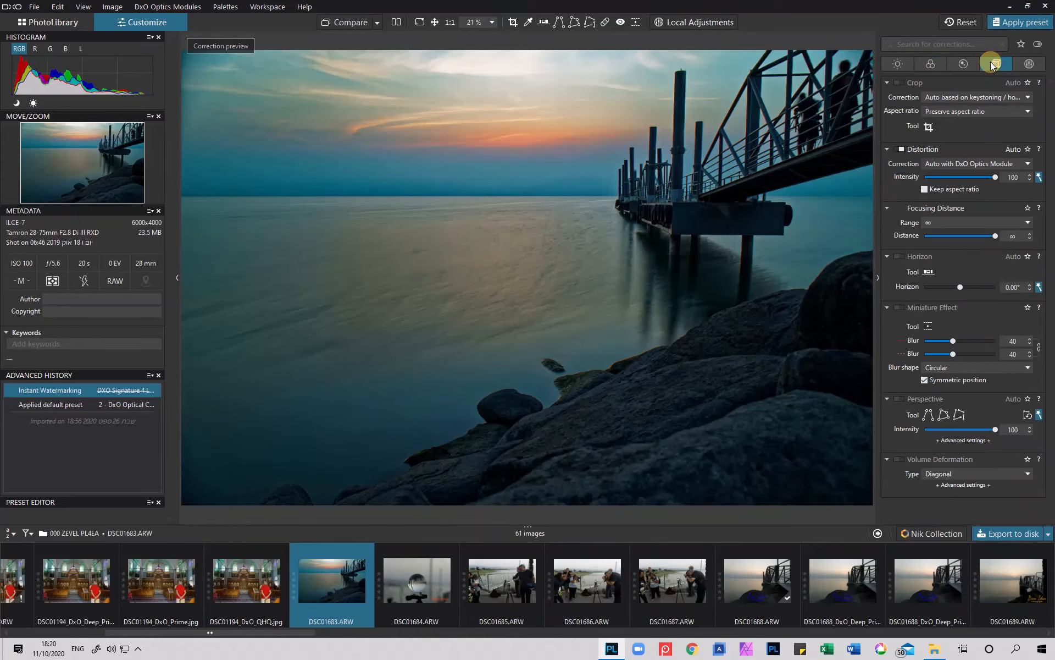
Show the Local Adjustments of DSC01683.ARW and inspect its two control point masks on the photo
left_click(1029, 65)
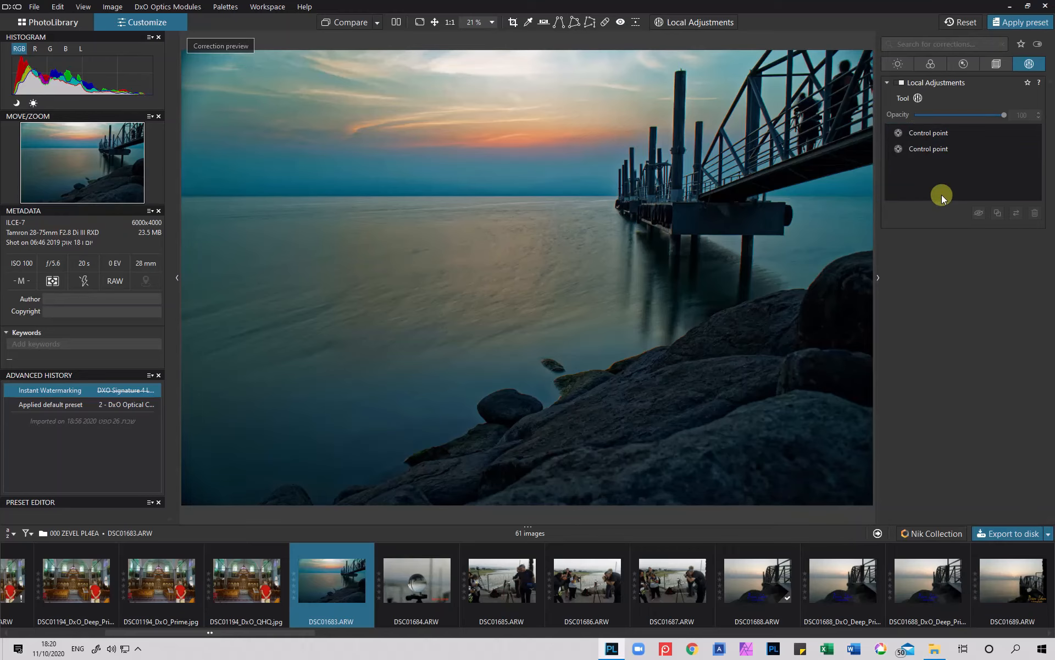
left_click(938, 149)
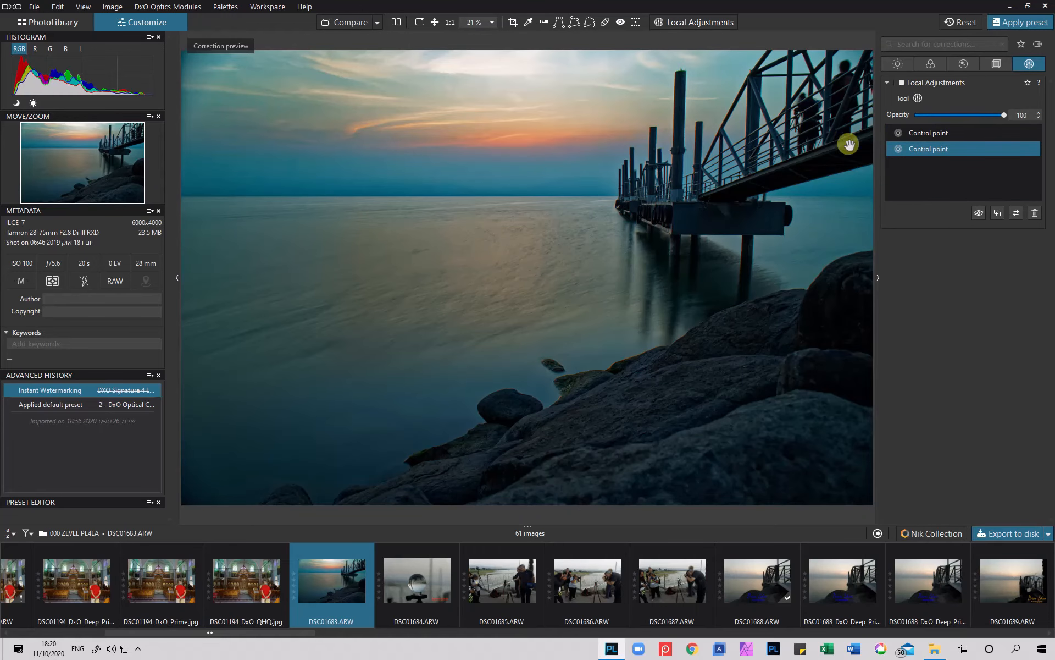
left_click(688, 23)
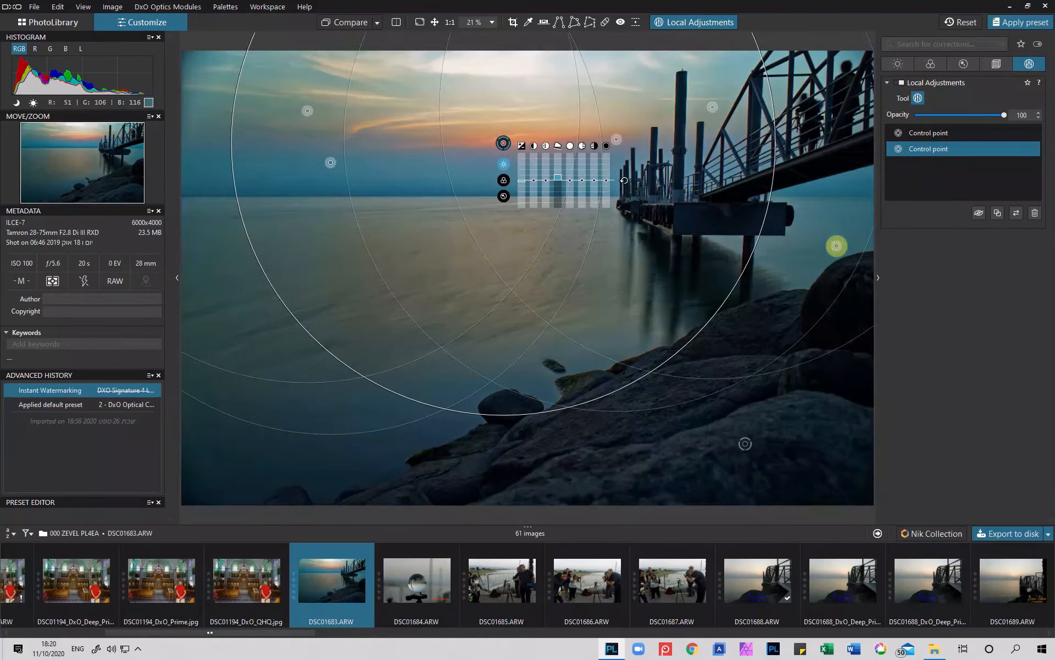
left_click(913, 131)
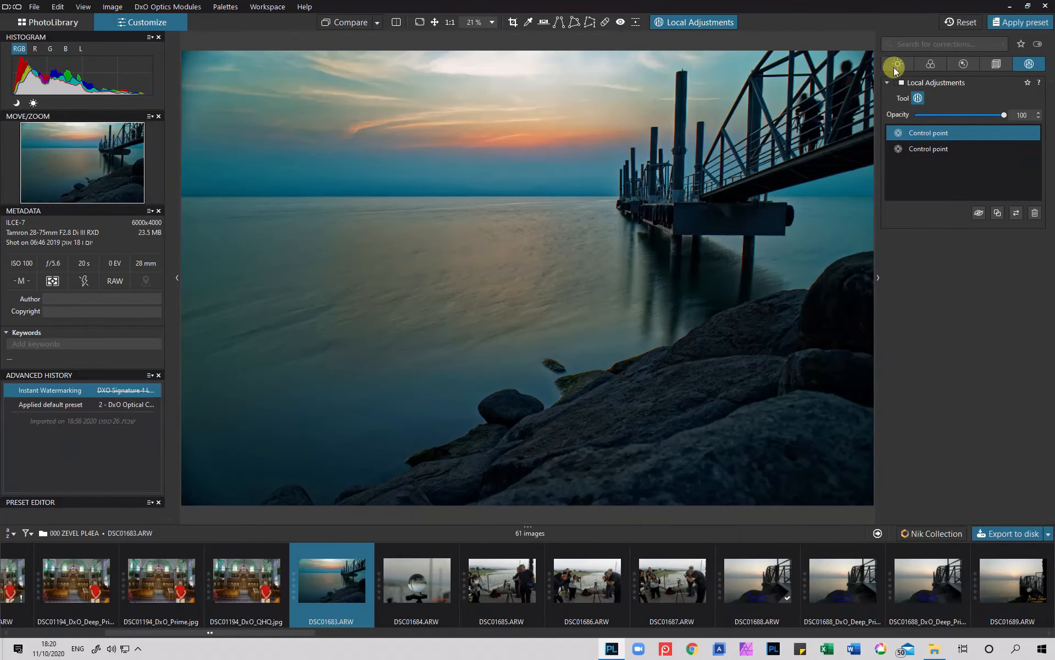
Go back through the Geometry, Detail and Color correction categories to the Light corrections
left_click(996, 63)
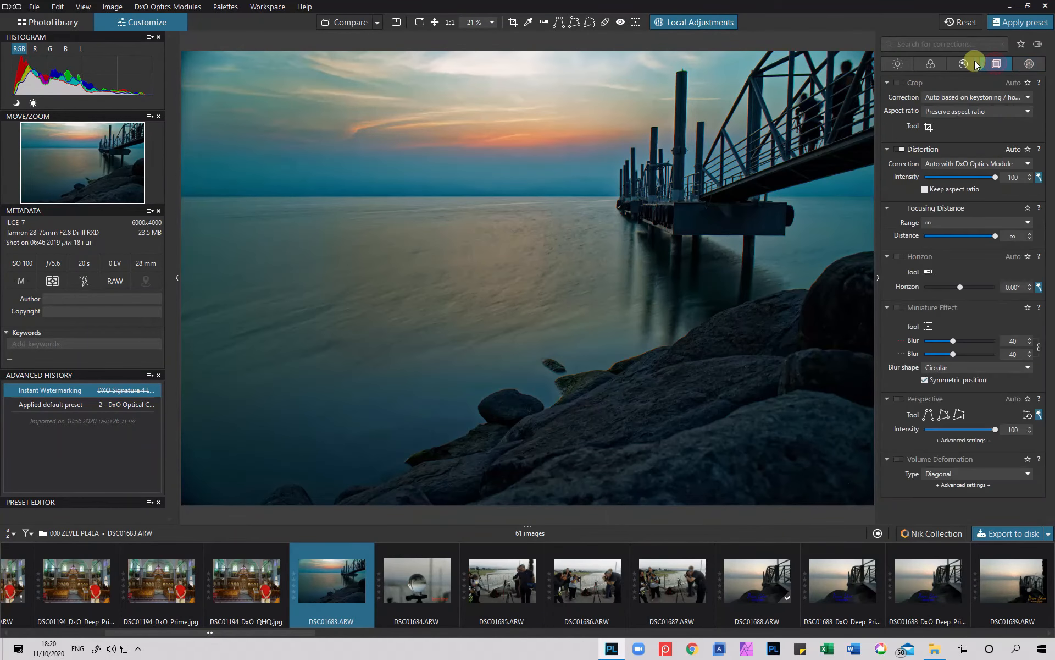
left_click(967, 63)
left_click(928, 64)
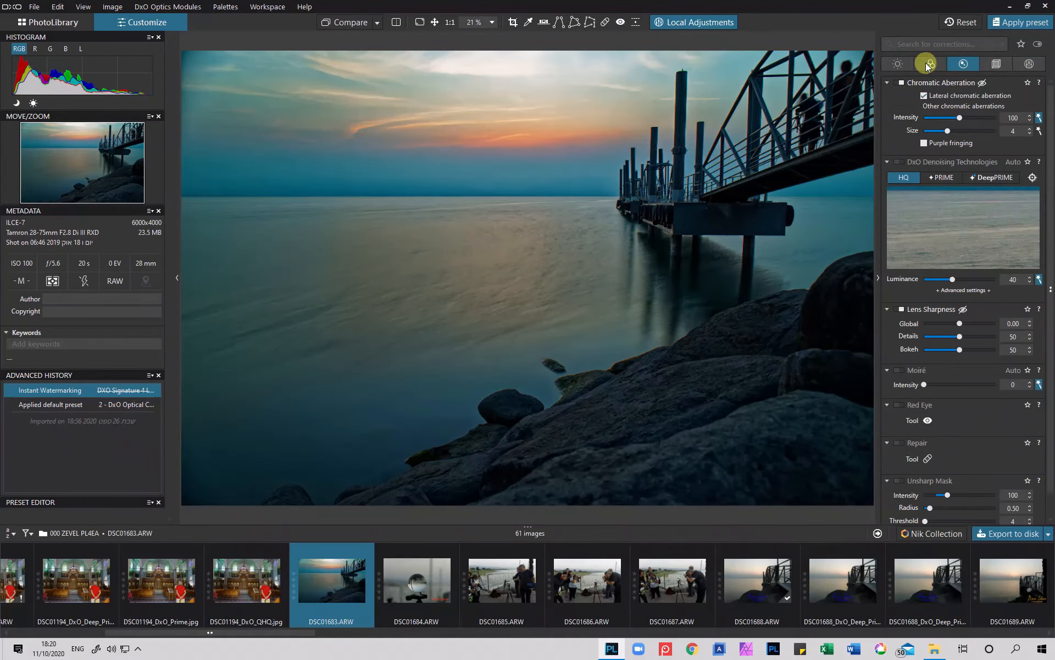
left_click(898, 67)
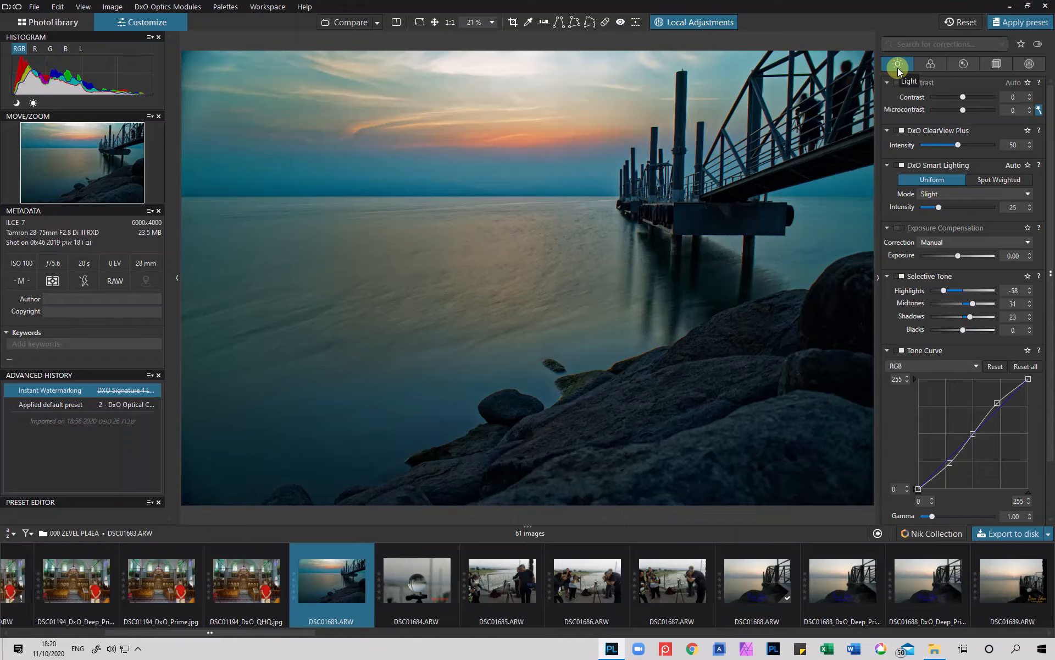
Search the corrections for "selec" and clear the search again
left_click(905, 44)
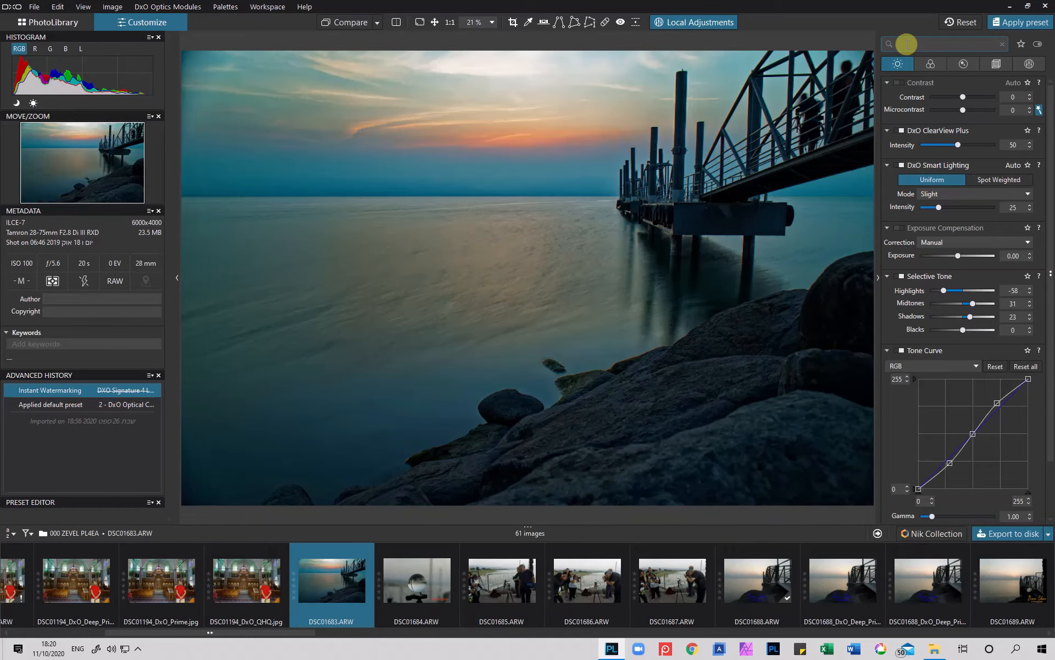
type("selec")
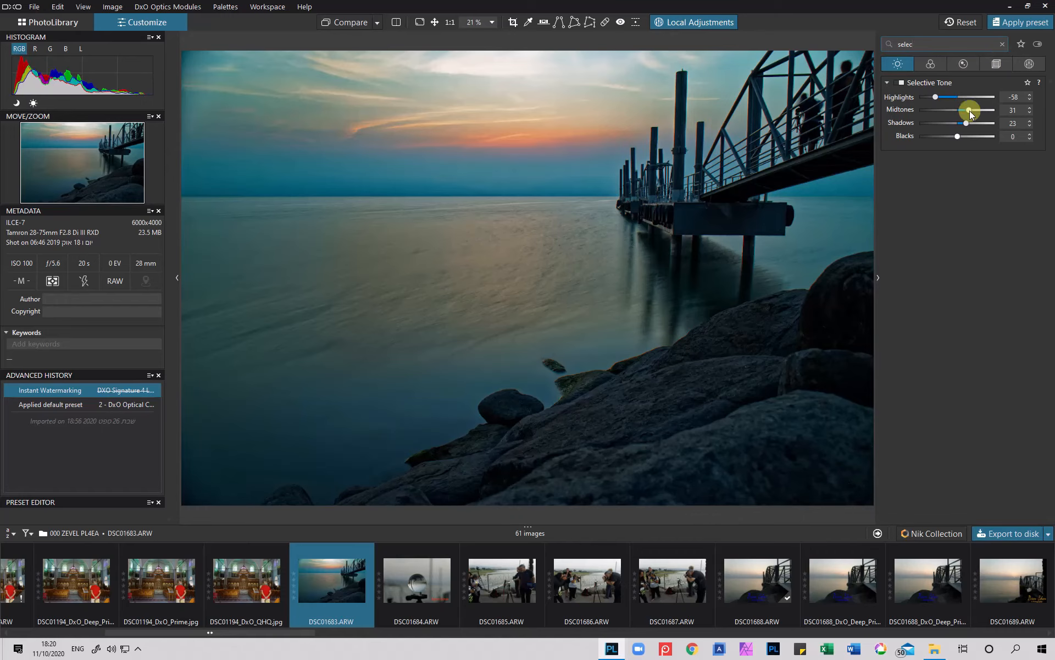
left_click(1002, 44)
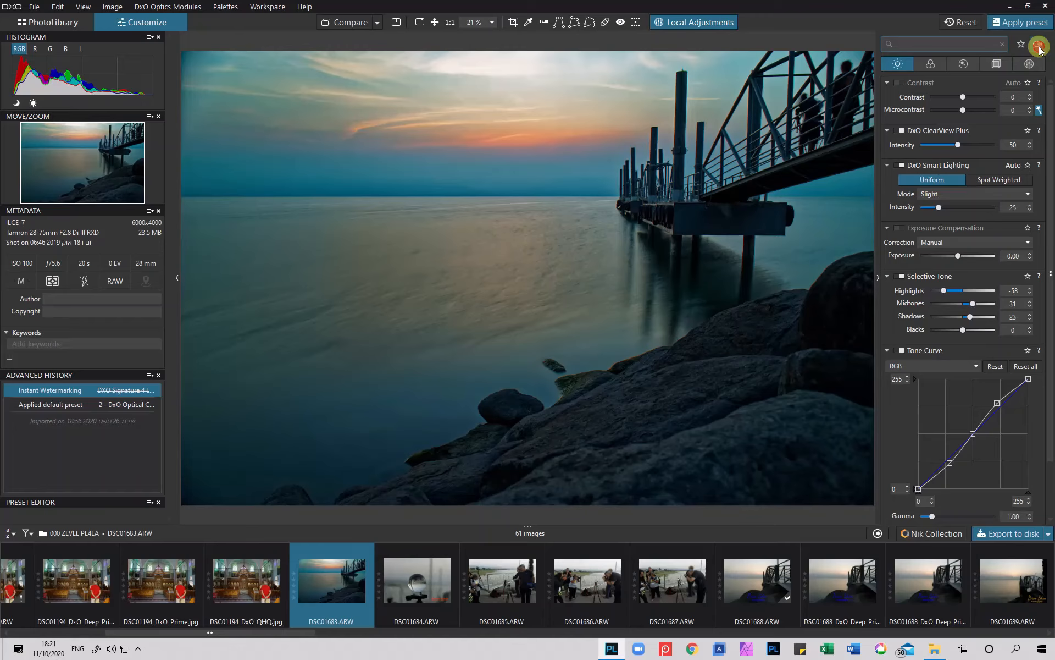
Limit the corrections to active ones, open DSC01690.ARW and compare its active-only view with the full list
left_click(1037, 44)
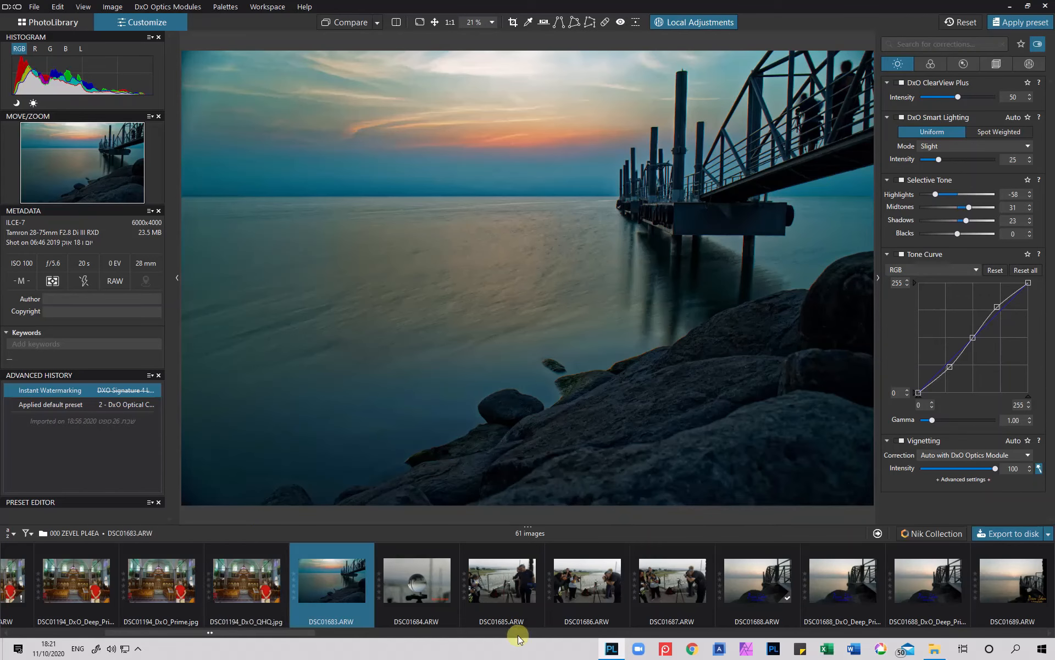
double_click(999, 580)
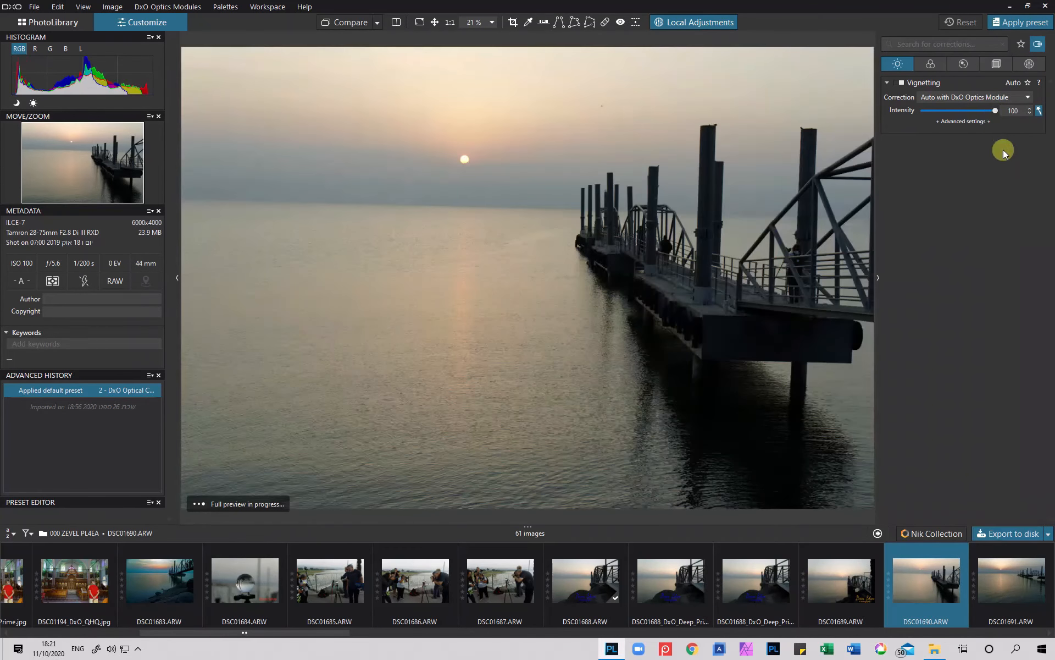
left_click(1038, 44)
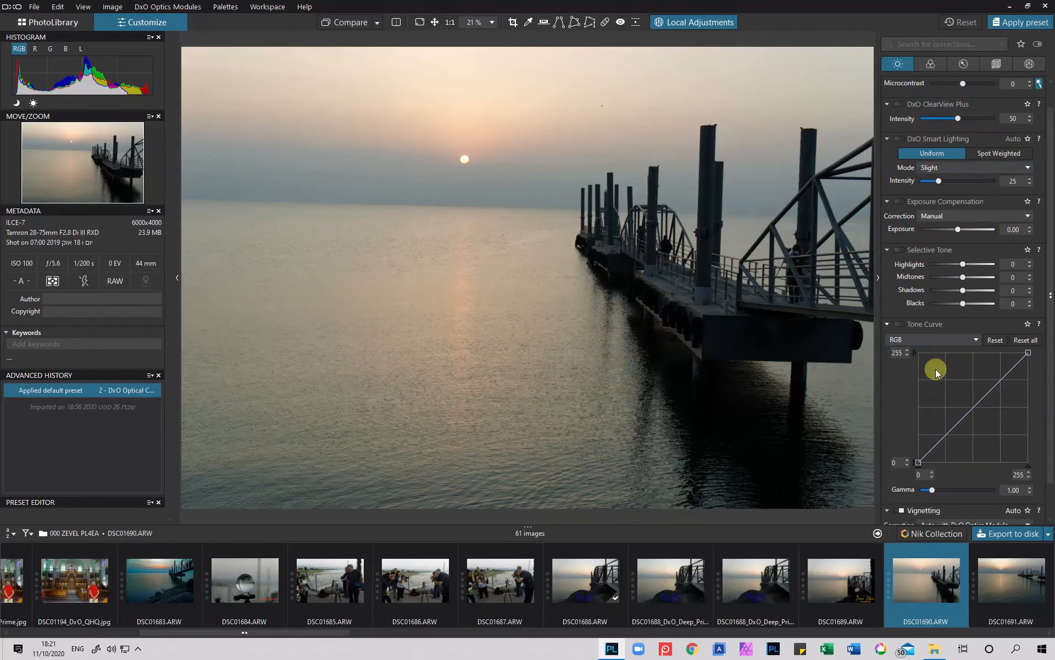
left_click(1037, 44)
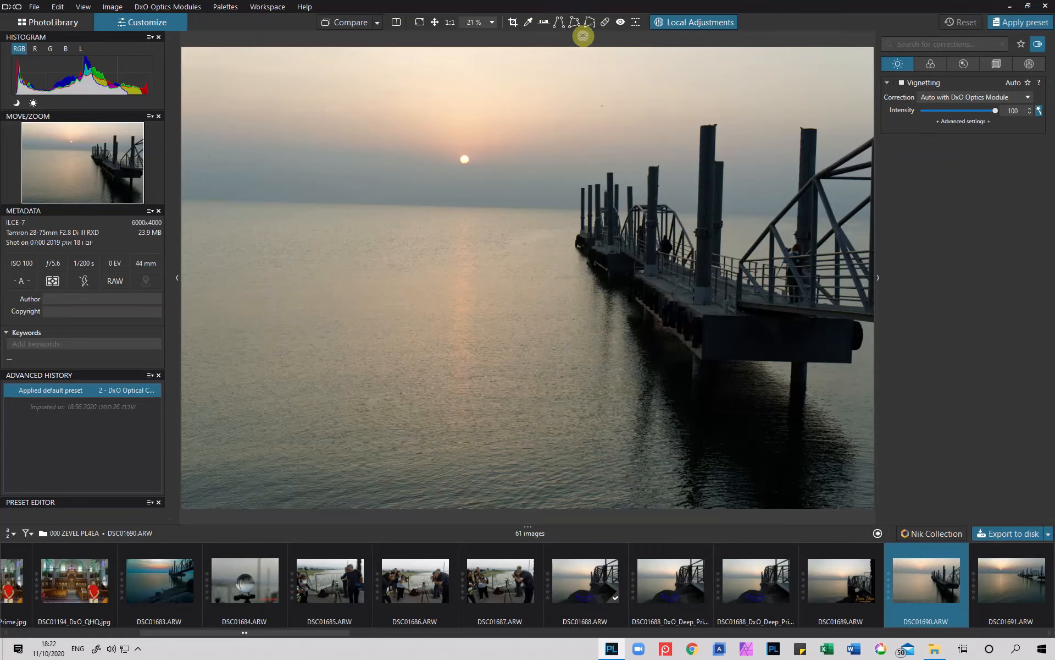
Enlarge the Repair tool's brush size, set its feathering to 84%, and close the tool
left_click(604, 24)
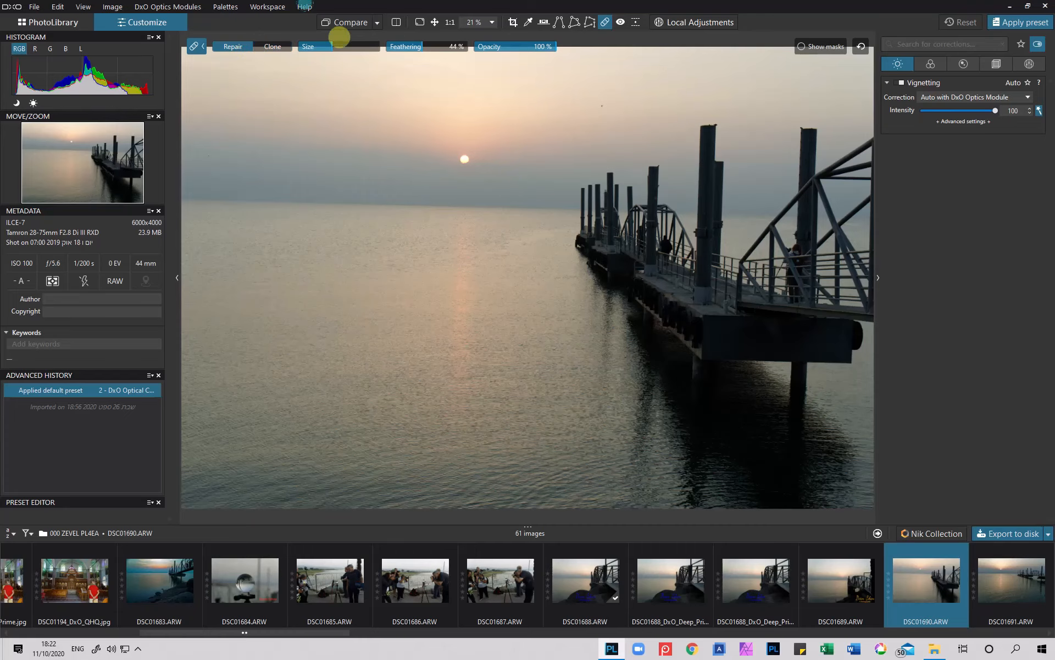
left_click(351, 44)
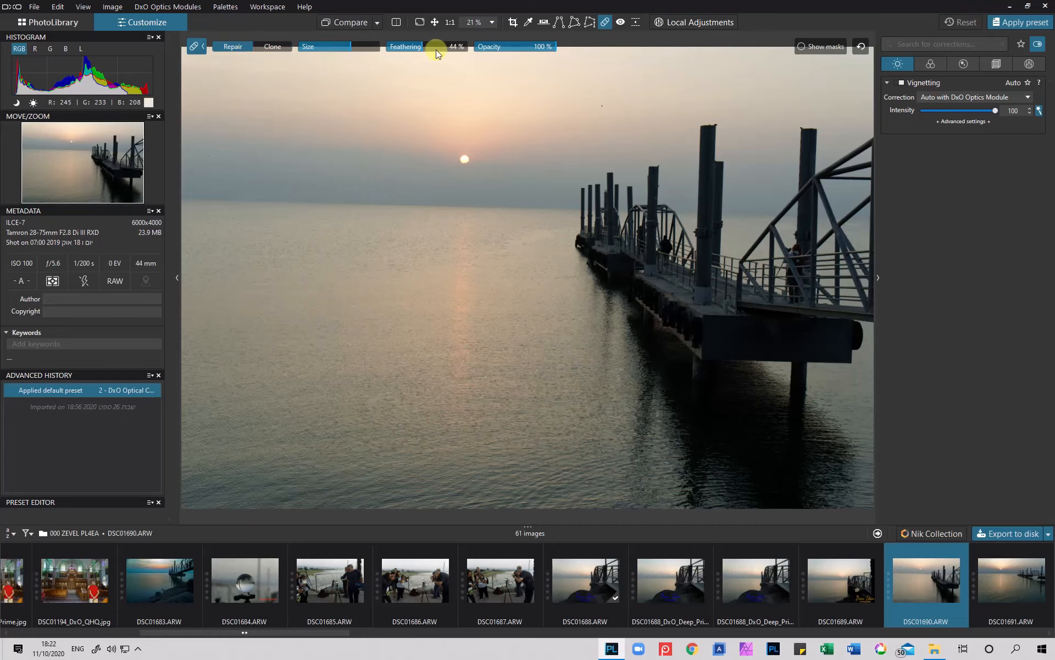
left_click(455, 47)
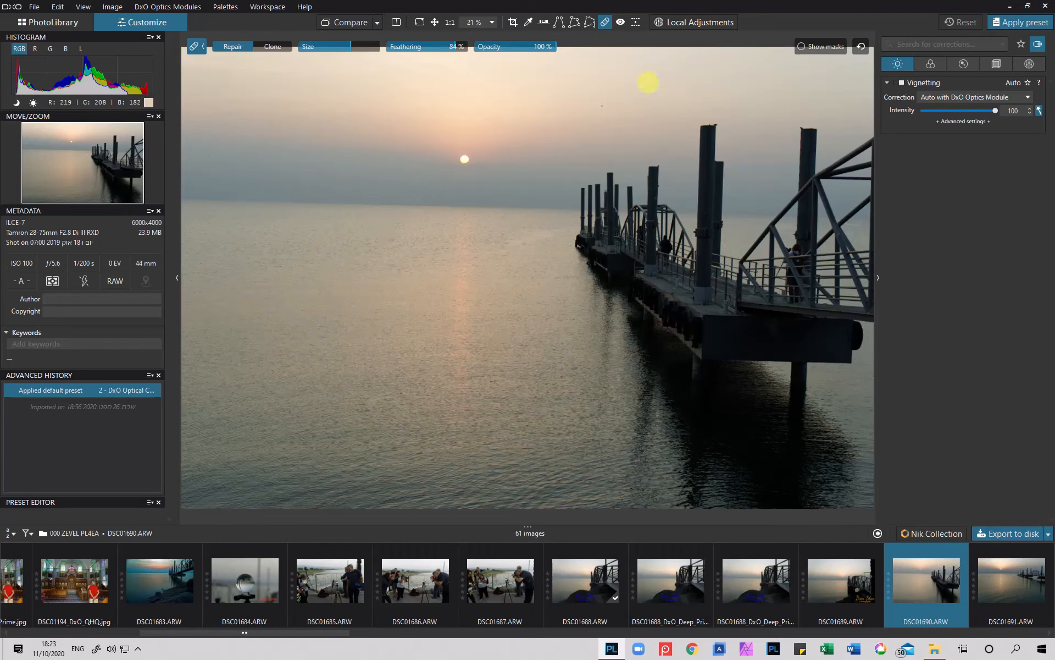
left_click(610, 22)
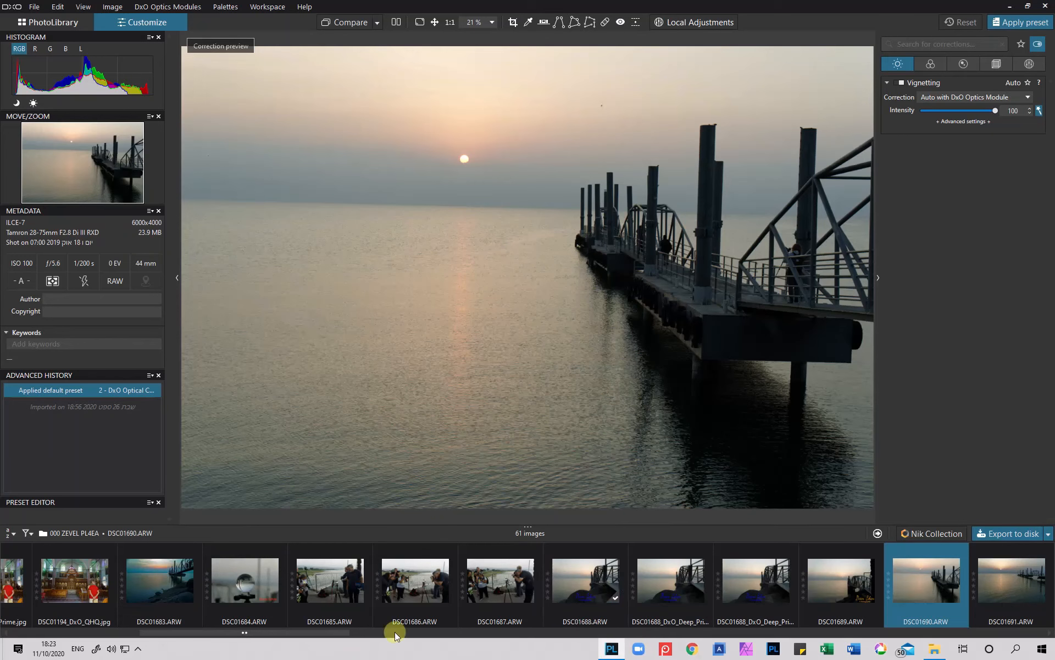
Create a virtual copy of DSC01693.ARW, the sunset silhouette photo
left_click_drag(222, 632, 342, 656)
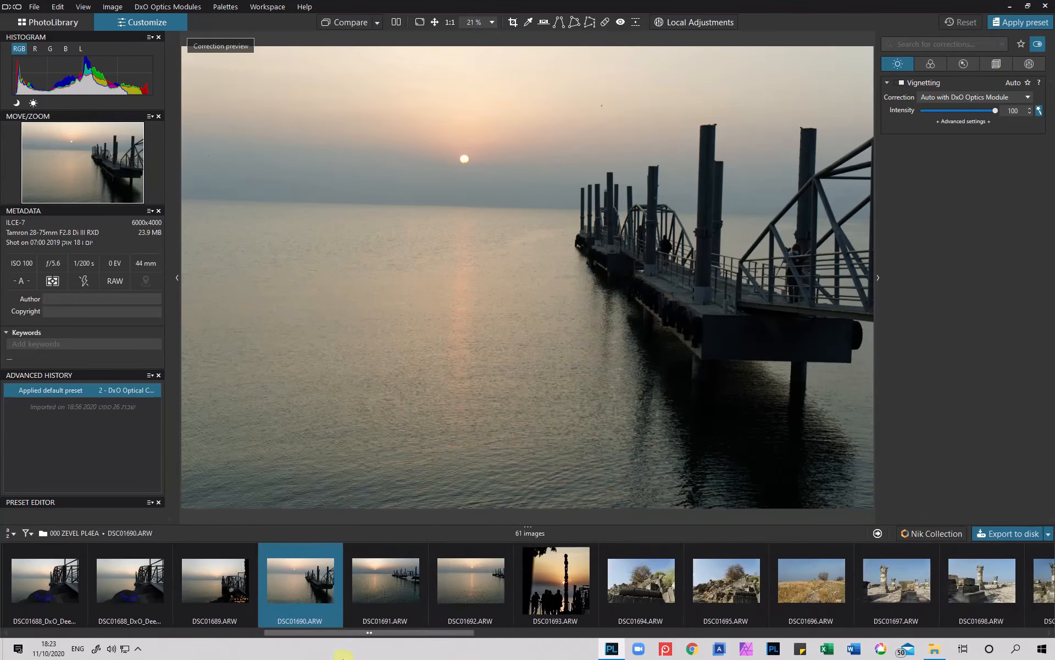
left_click(576, 585)
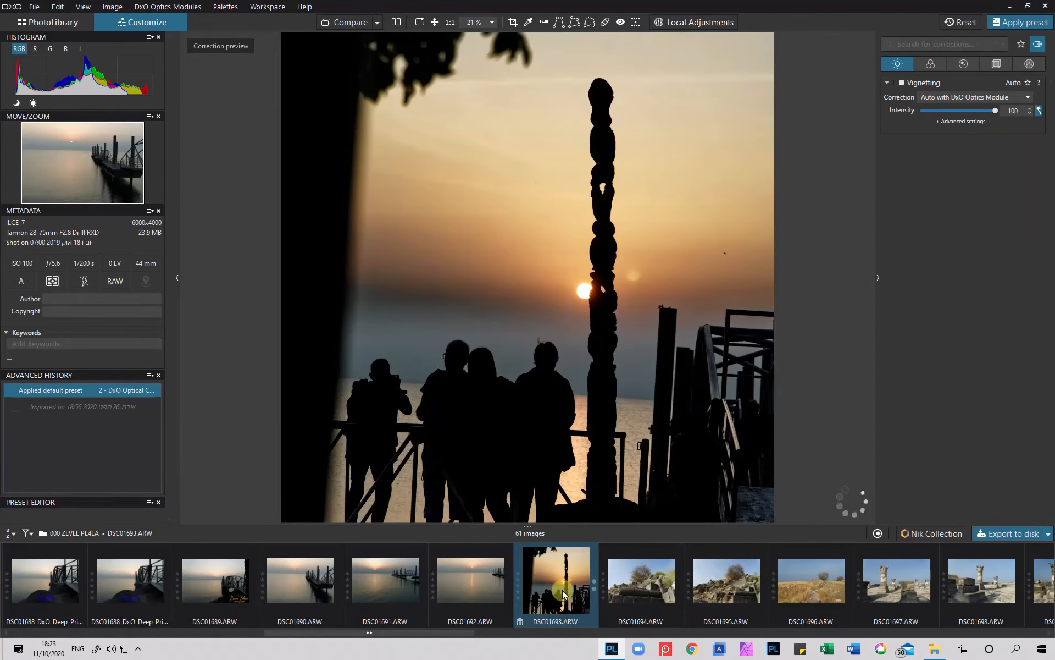
right_click(555, 583)
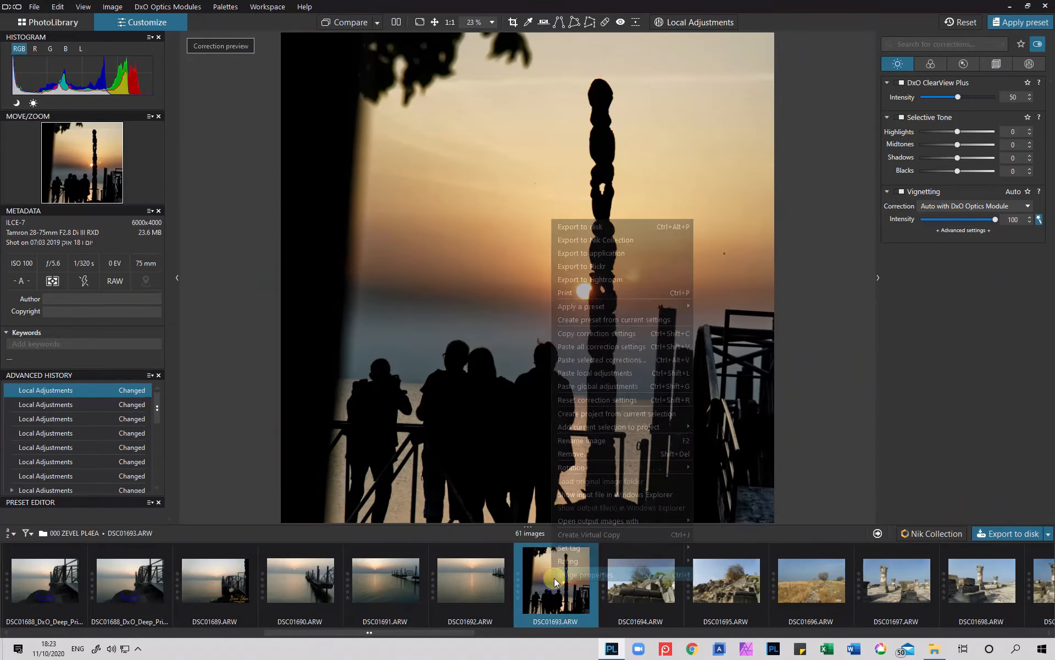
left_click(563, 534)
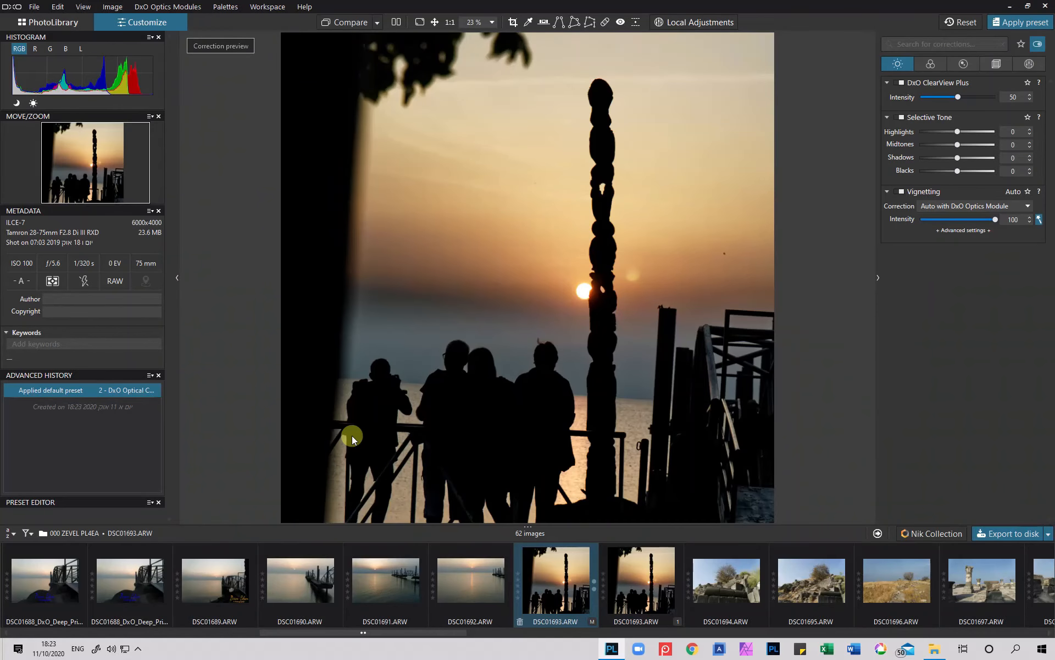
Select the master DSC01693.ARW and return its history to the applied default preset state
left_click(515, 571)
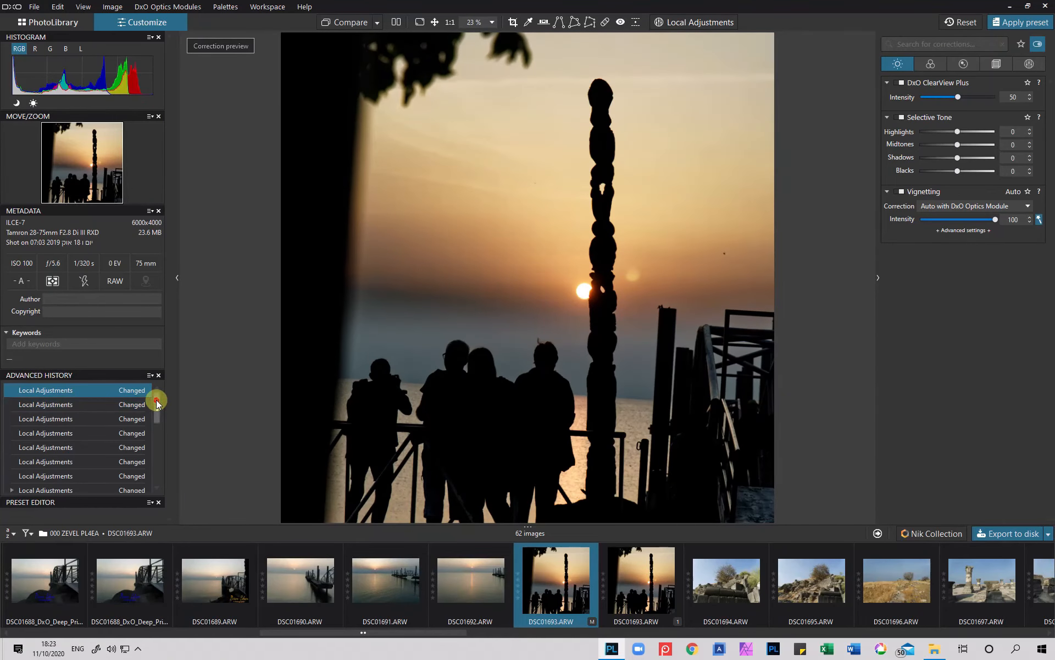
left_click_drag(156, 404, 181, 483)
left_click(38, 469)
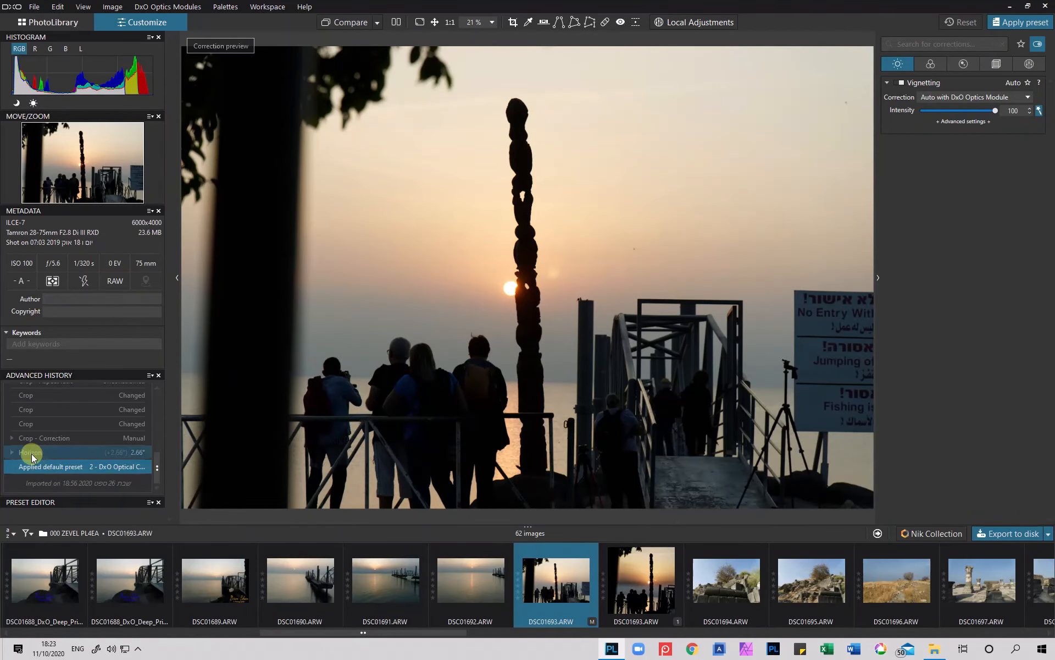
Move the master image's history forward through the 2.66° Horizon correction, the manual crop correction and the first crop changes
left_click(32, 452)
left_click(29, 437)
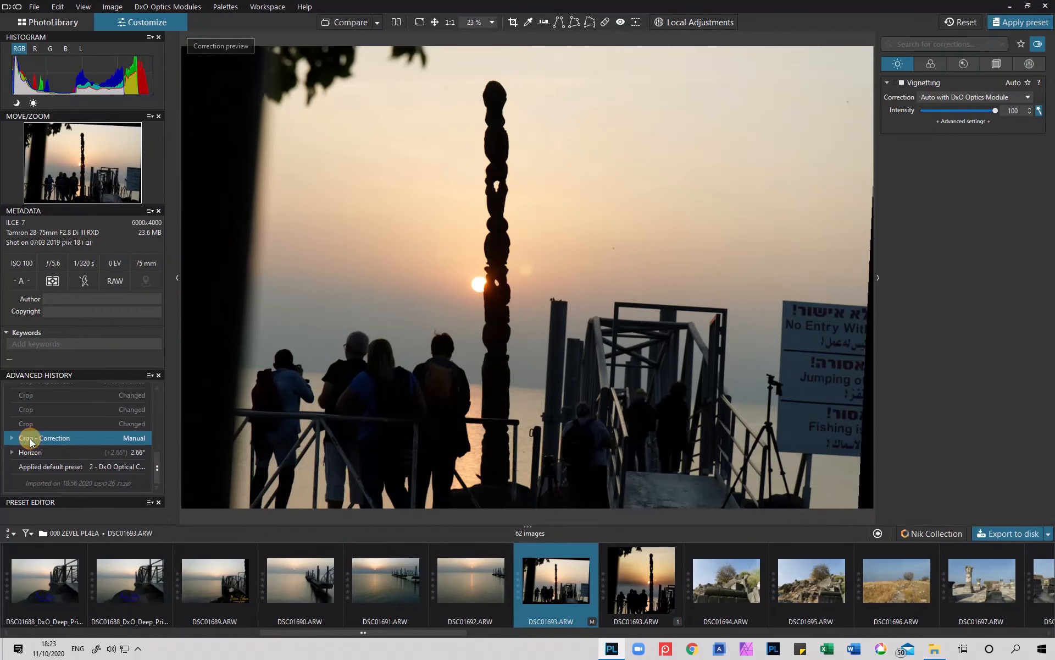
left_click(35, 426)
left_click(31, 411)
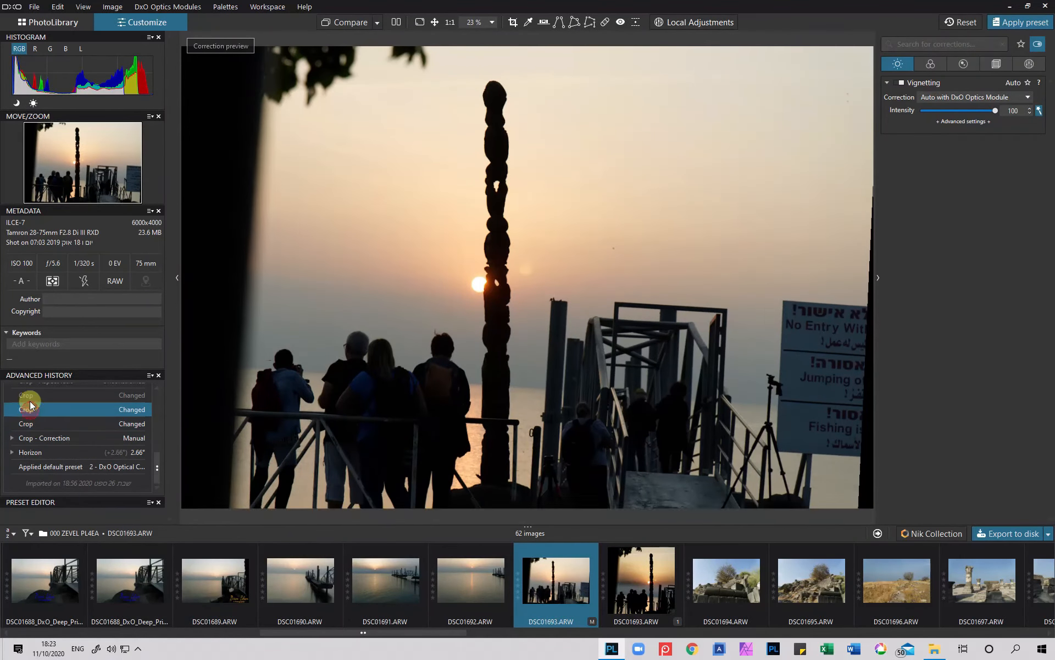
left_click(30, 395)
Continue forward in the history past the remaining crop changes and Selective Tone to the second Local Adjustments entry
scroll(48, 437, "up", 3)
left_click(48, 440)
left_click(38, 414)
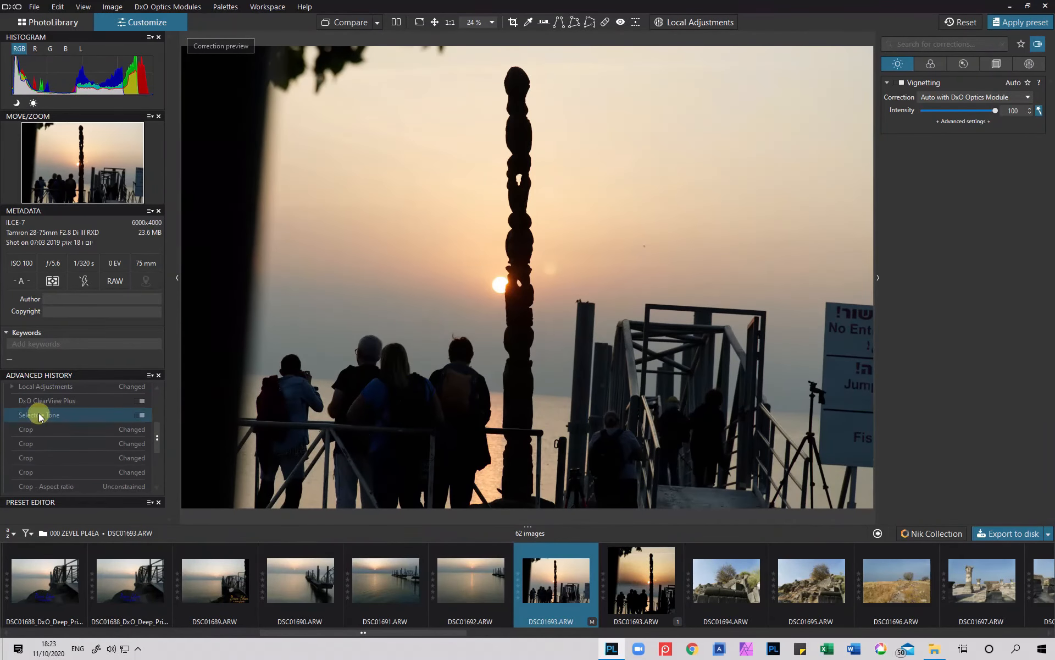
scroll(48, 425, "up", 2)
left_click(49, 425)
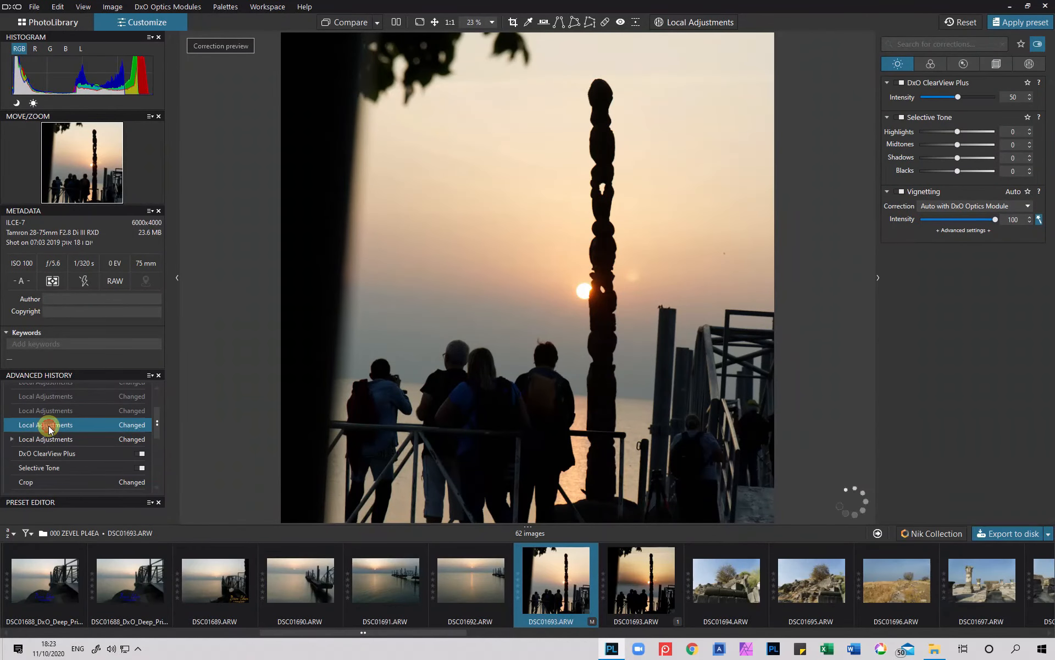
Advance the master image's history to its newest Local Adjustments entry and return it to the manual Crop - Correction entry
scroll(49, 426, "up", 2)
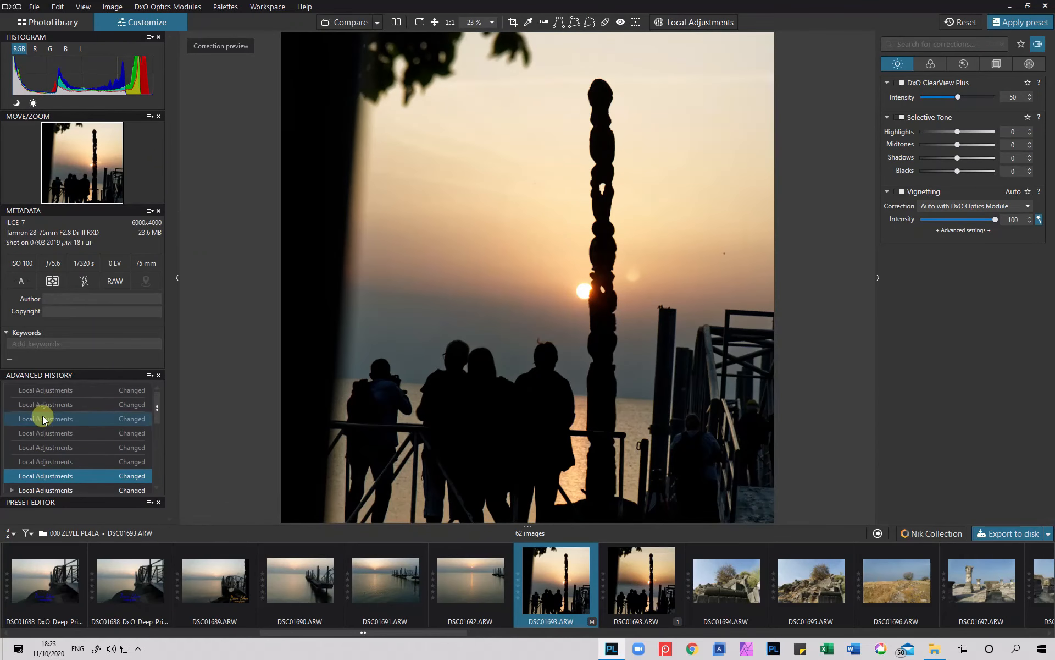
left_click(34, 390)
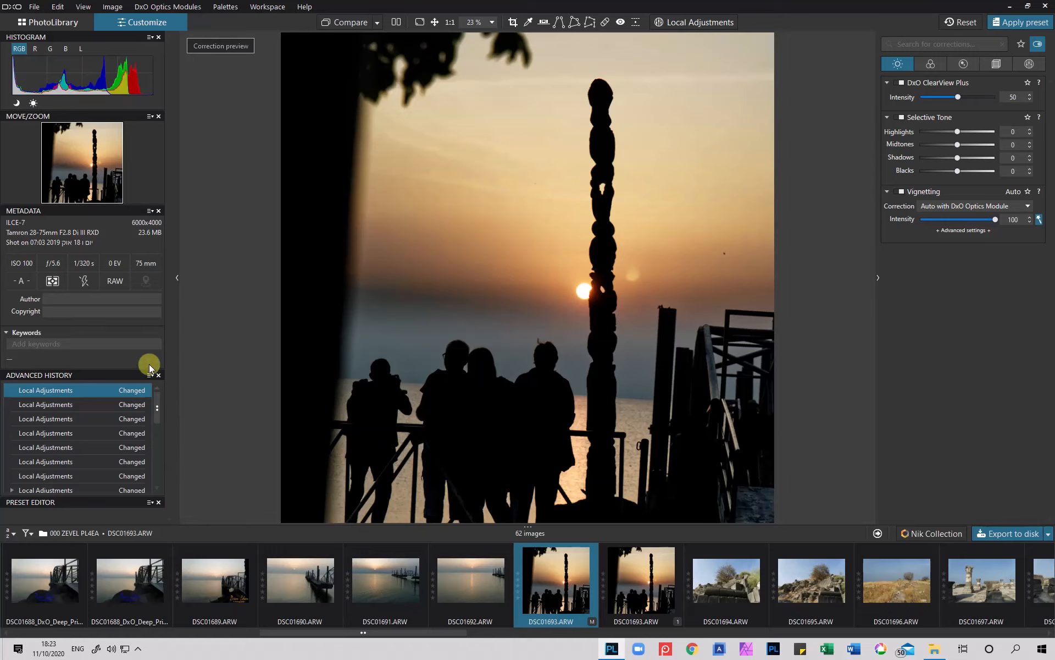
left_click_drag(157, 407, 156, 490)
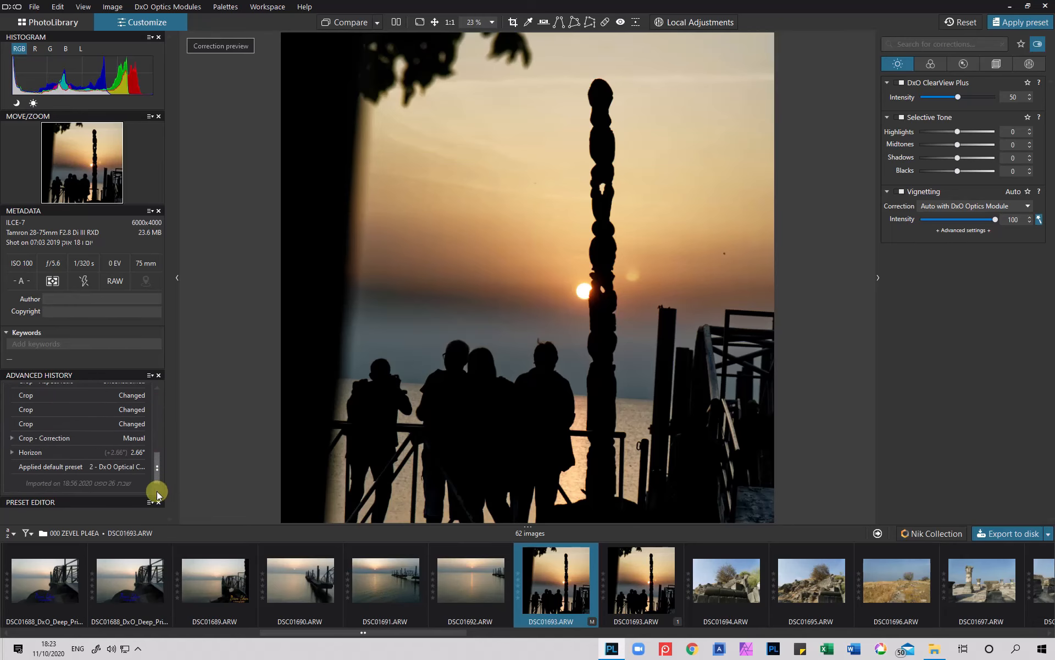
left_click(37, 437)
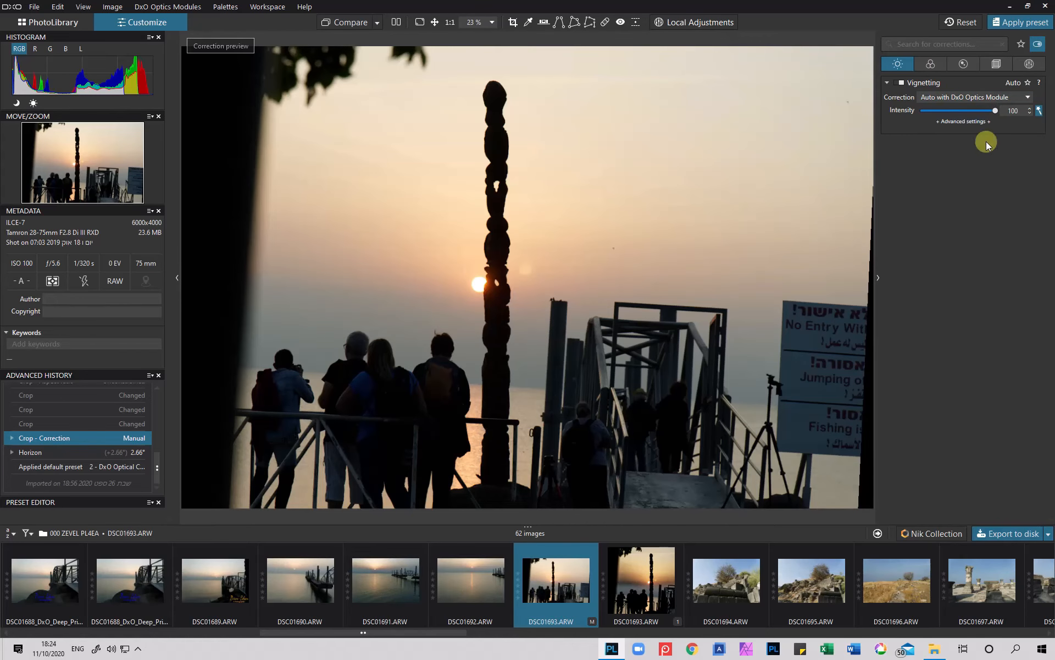
Set the master image's Vignetting intensity to 30 from this earlier point in its history
left_click(1014, 109)
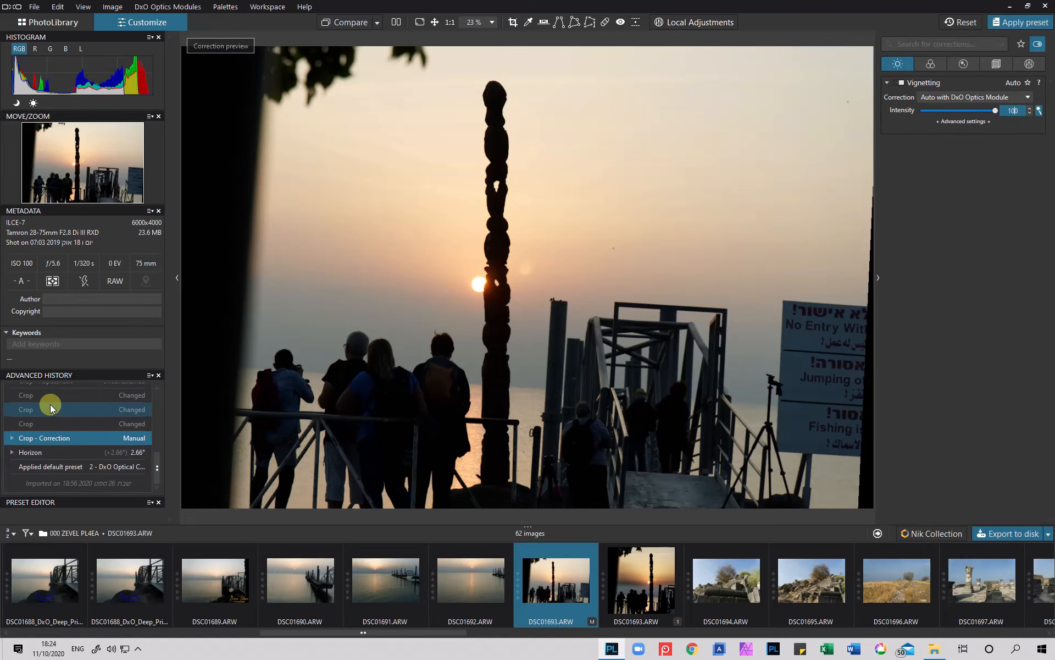
scroll(67, 420, "up", 2)
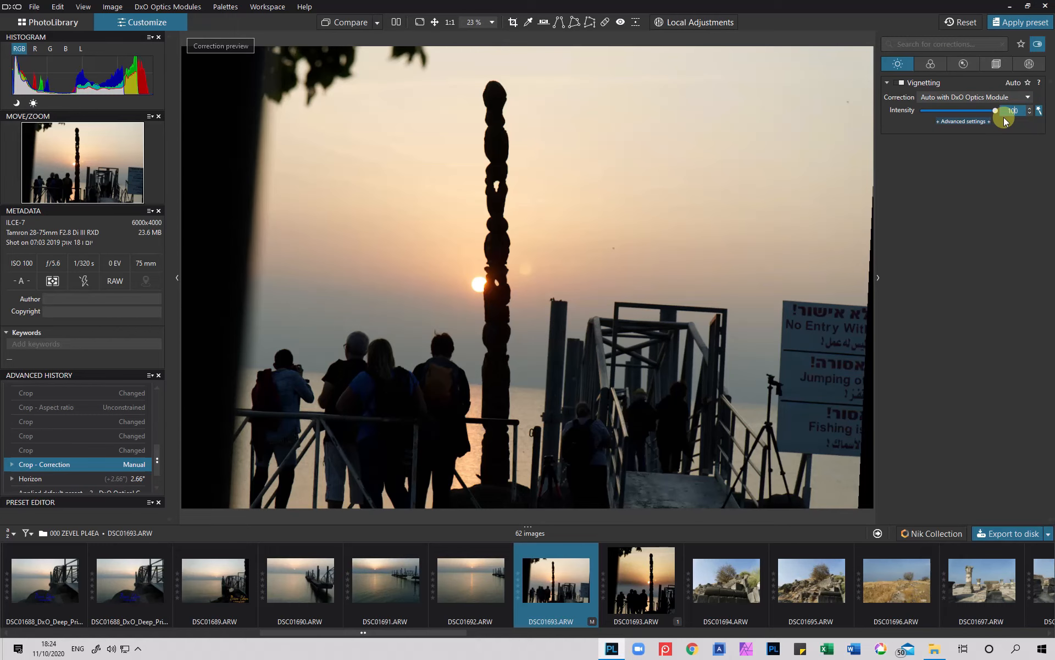
left_click(1012, 110)
type("30")
key("Return")
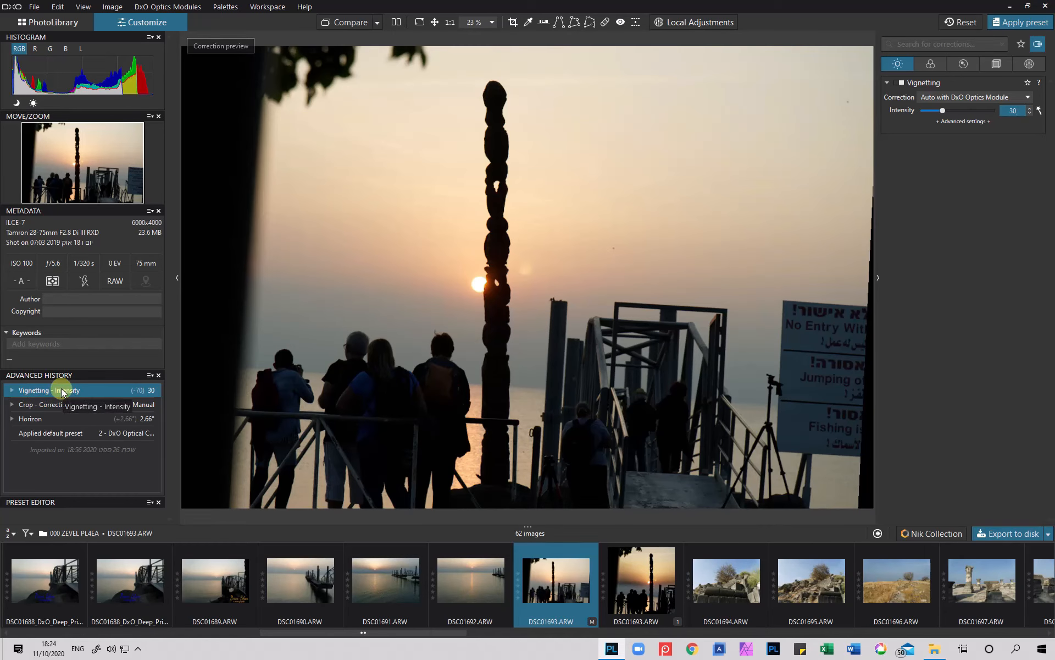
Compare the Crop - Correction and Vignetting - Intensity history states, leave the vignetting state active, and collapse the Advanced History palette
left_click(59, 405)
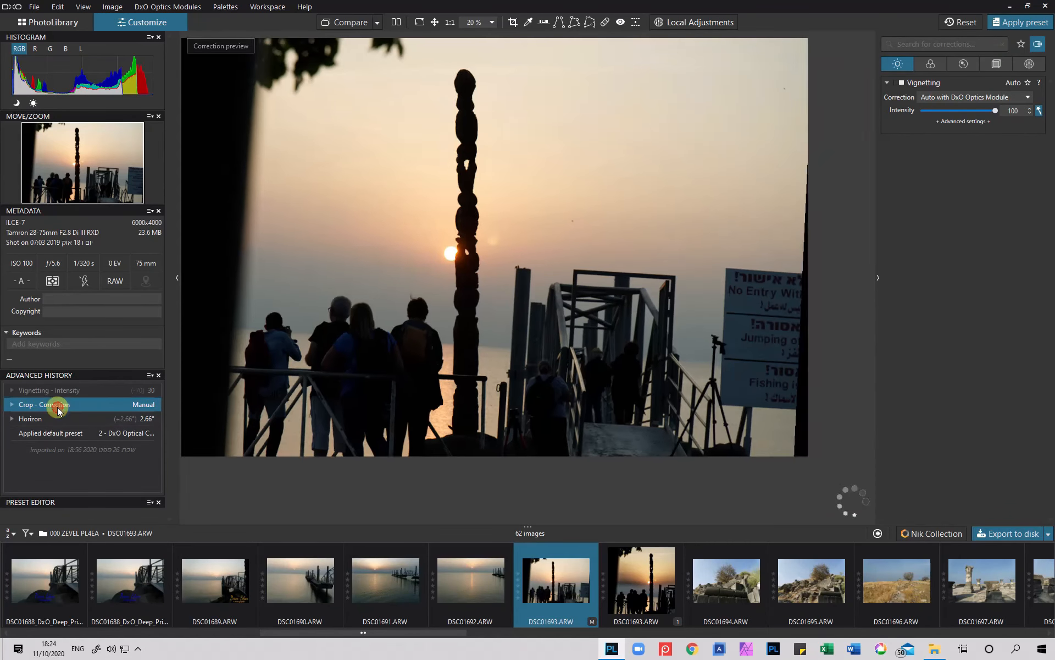
left_click(59, 390)
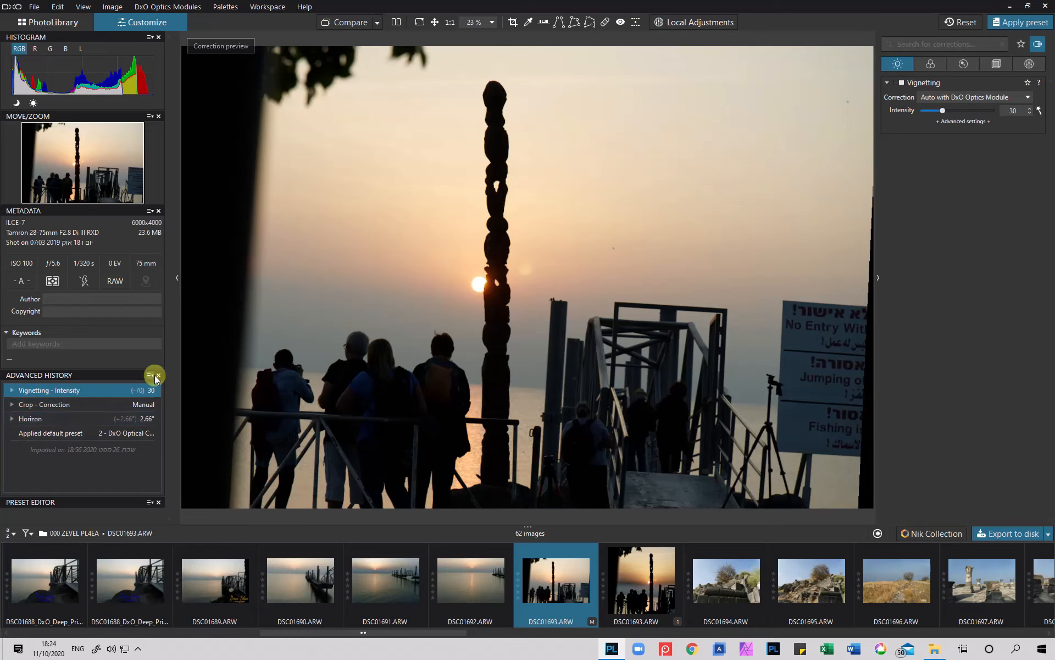
left_click(133, 374)
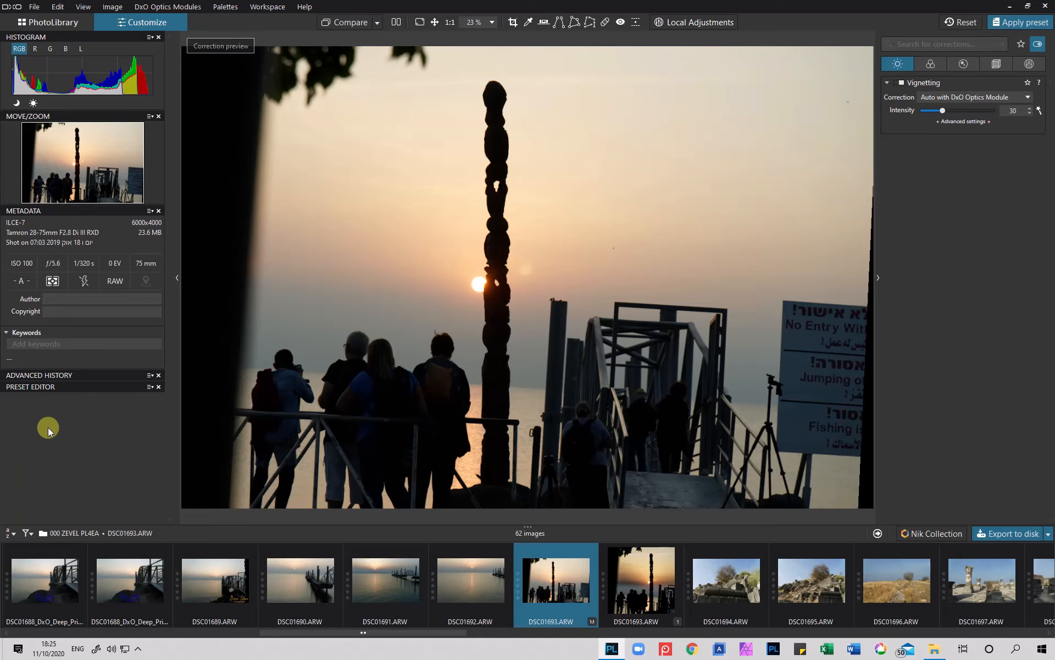
Compare the virtual copy of DSC01693.ARW with its master and finish on the virtual copy
left_click(652, 595)
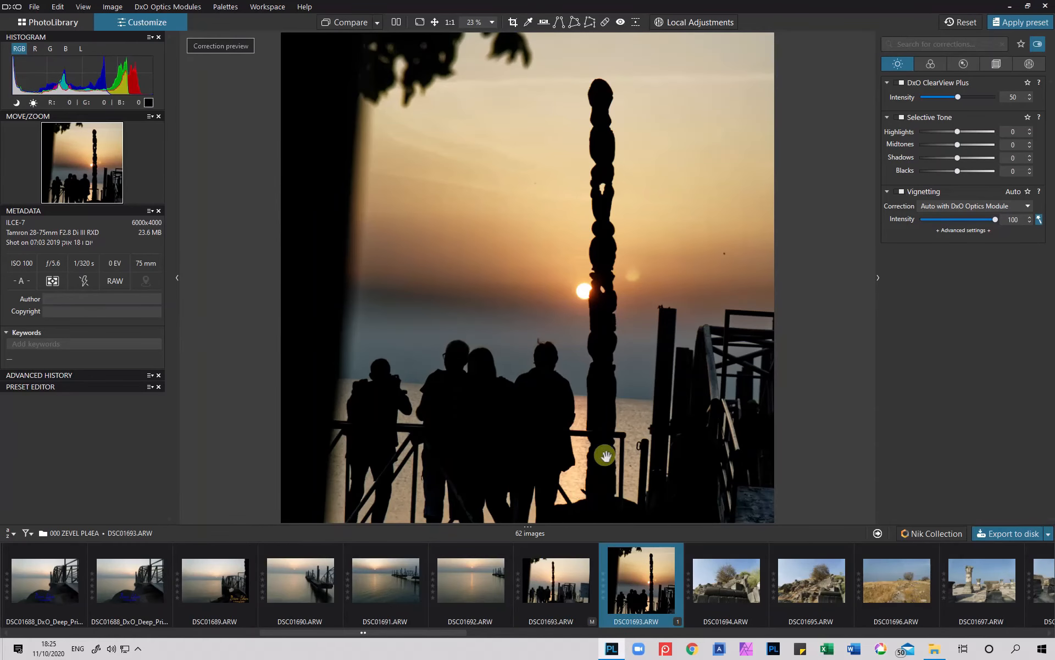
left_click(552, 605)
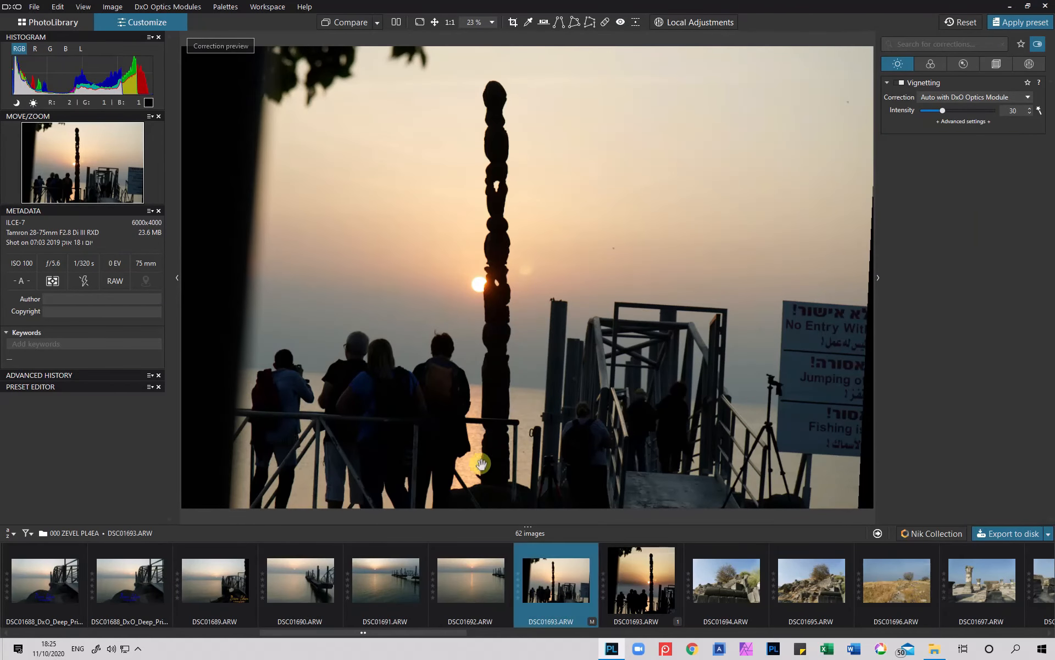
left_click(642, 588)
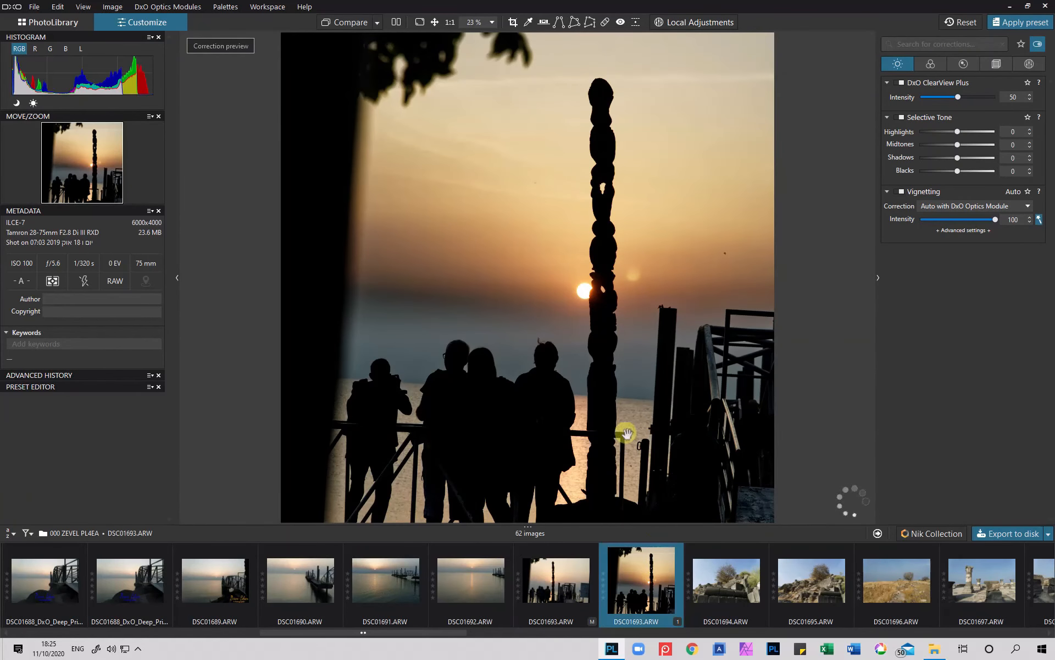
Crop the virtual copy more tightly around the silhouetted people and the sun, trimming its upper and right edges
left_click(471, 606)
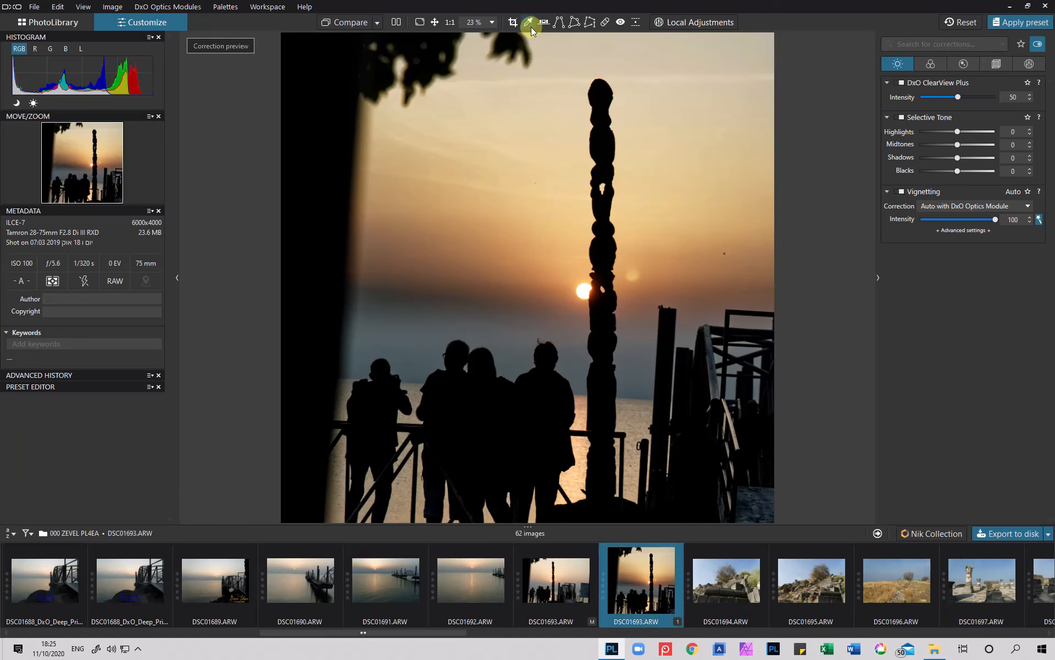
left_click(512, 23)
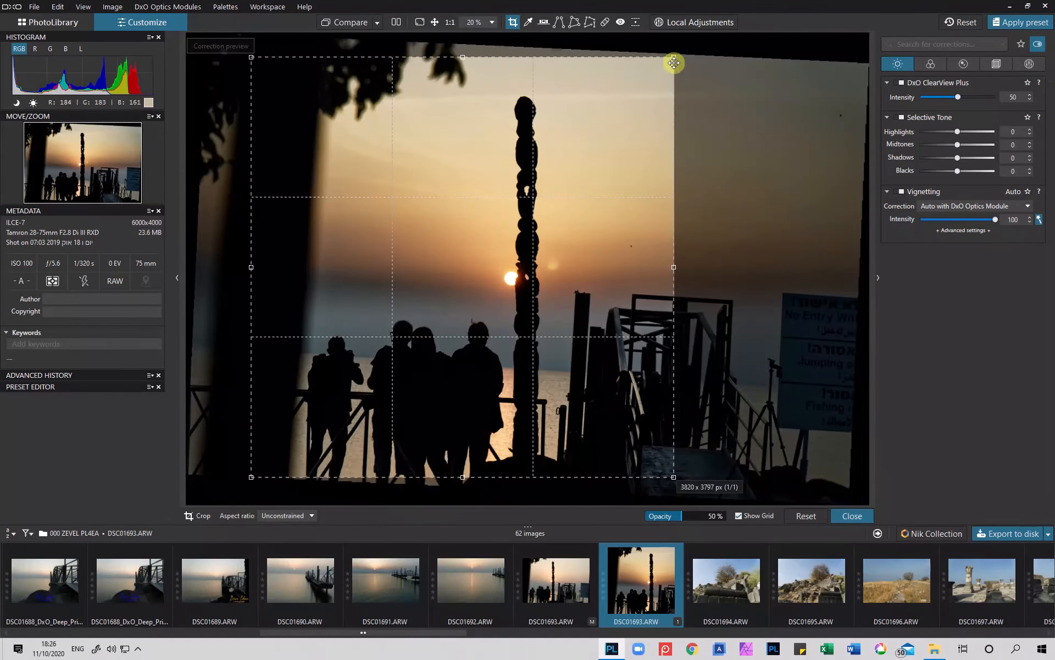
left_click_drag(675, 55, 636, 177)
left_click(845, 513)
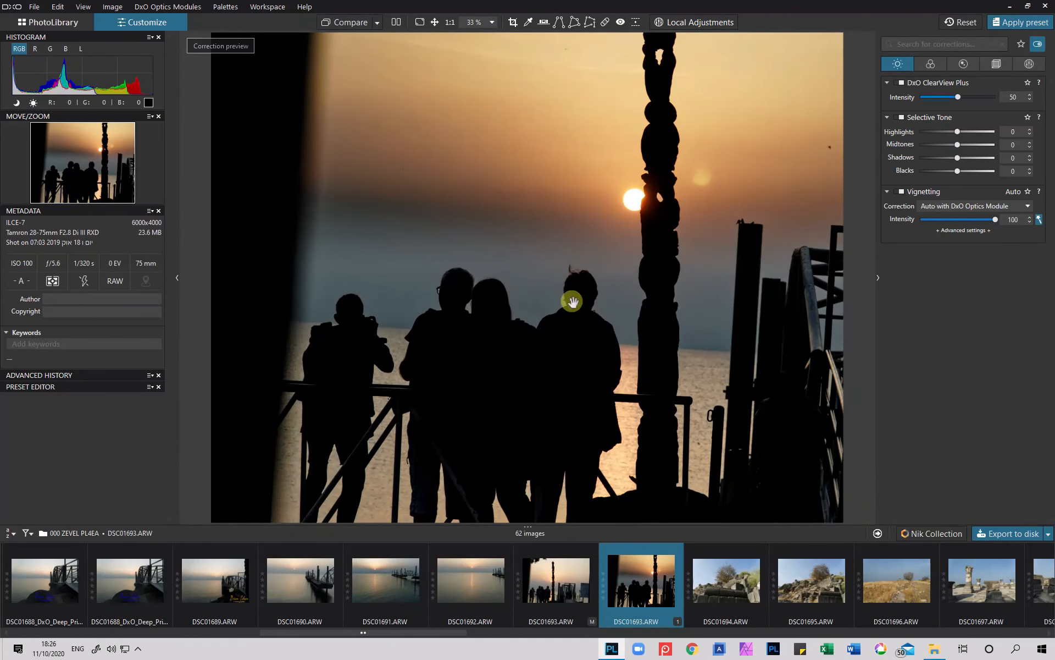
View the corrected sea sunset photo DSC01692.ARW
mouse_move(649, 576)
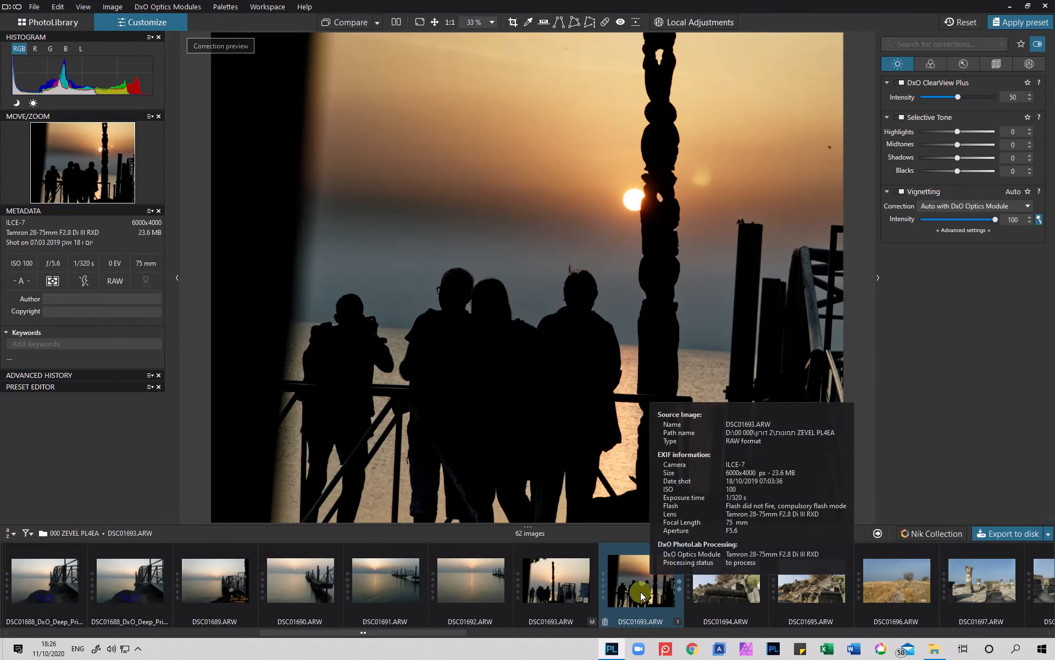
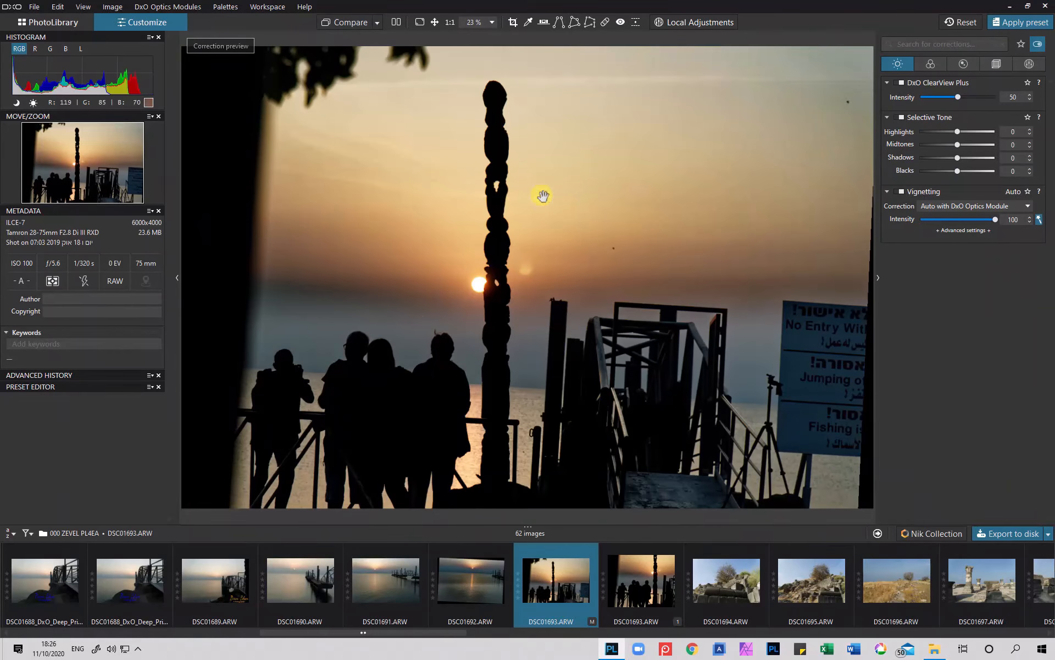
left_click(471, 585)
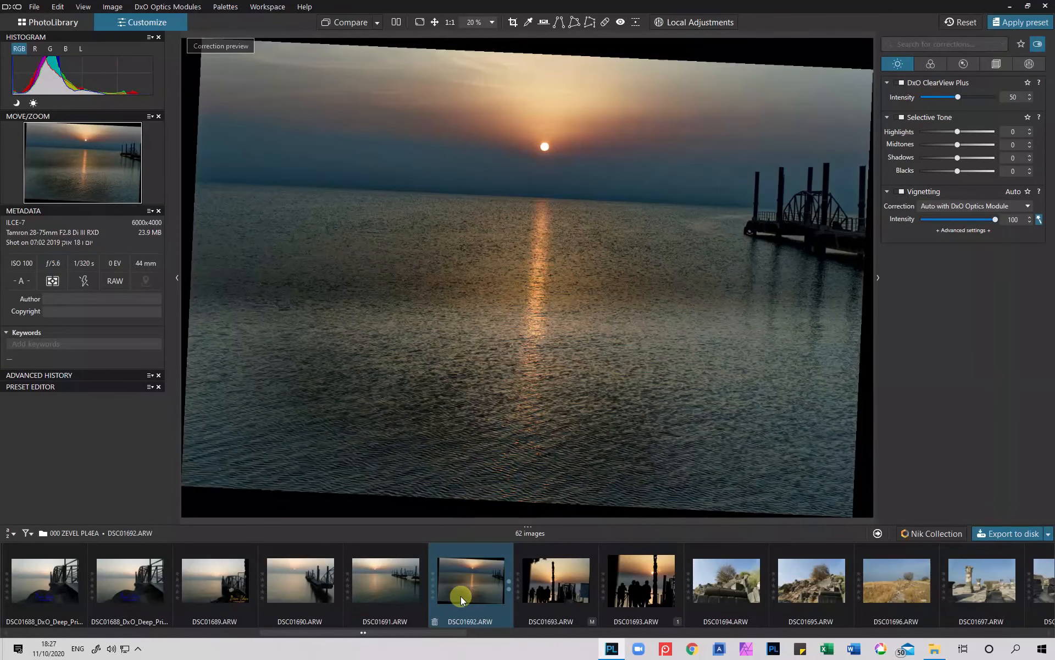
Select the eight consecutive DXQ bird photos numbered 0100 to 0107 near the end of the folder
scroll(461, 595, "down", 15)
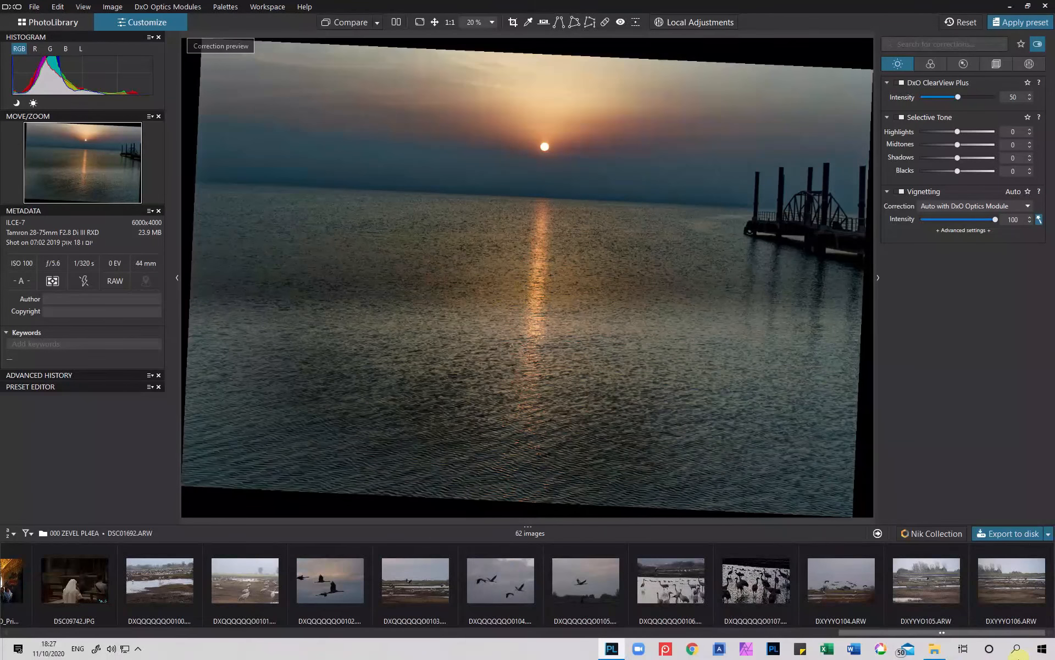
left_click(183, 602)
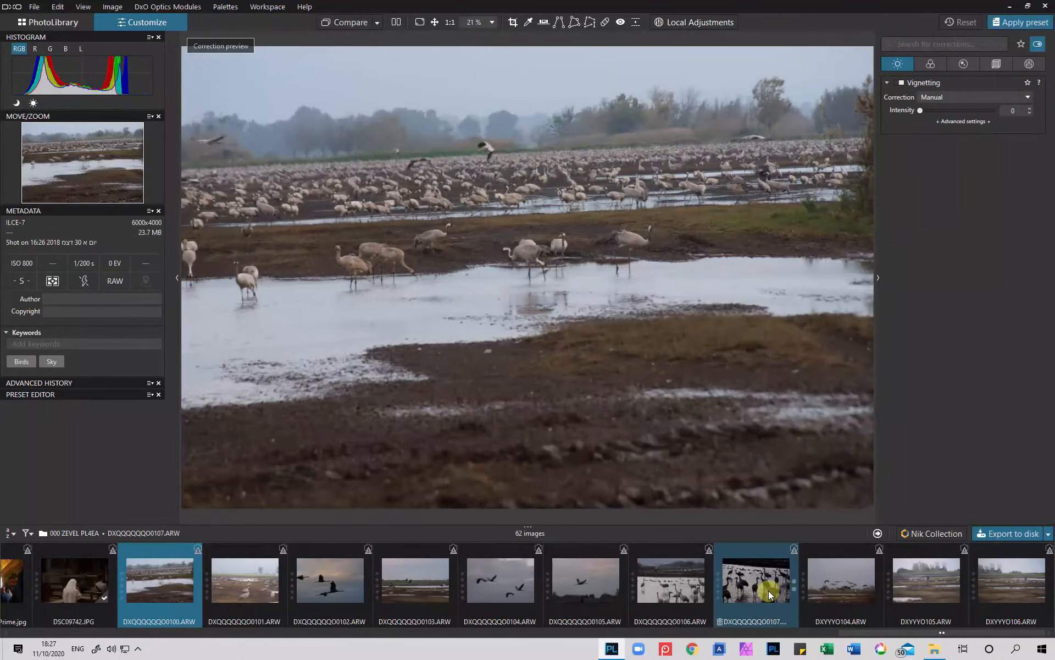
left_click(778, 590, "shift")
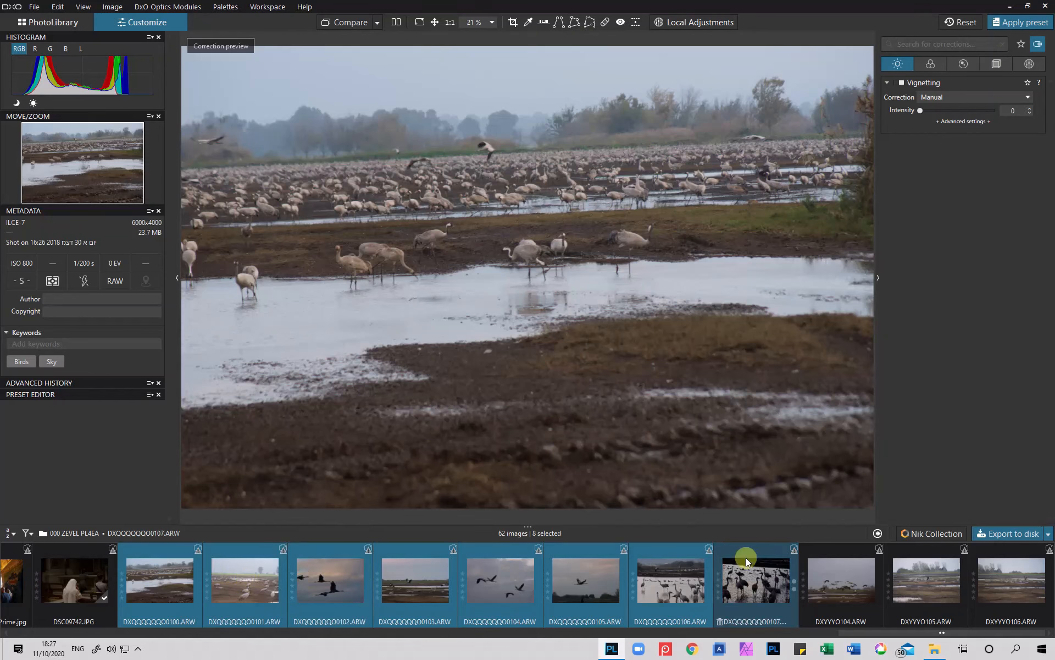
left_click(430, 612)
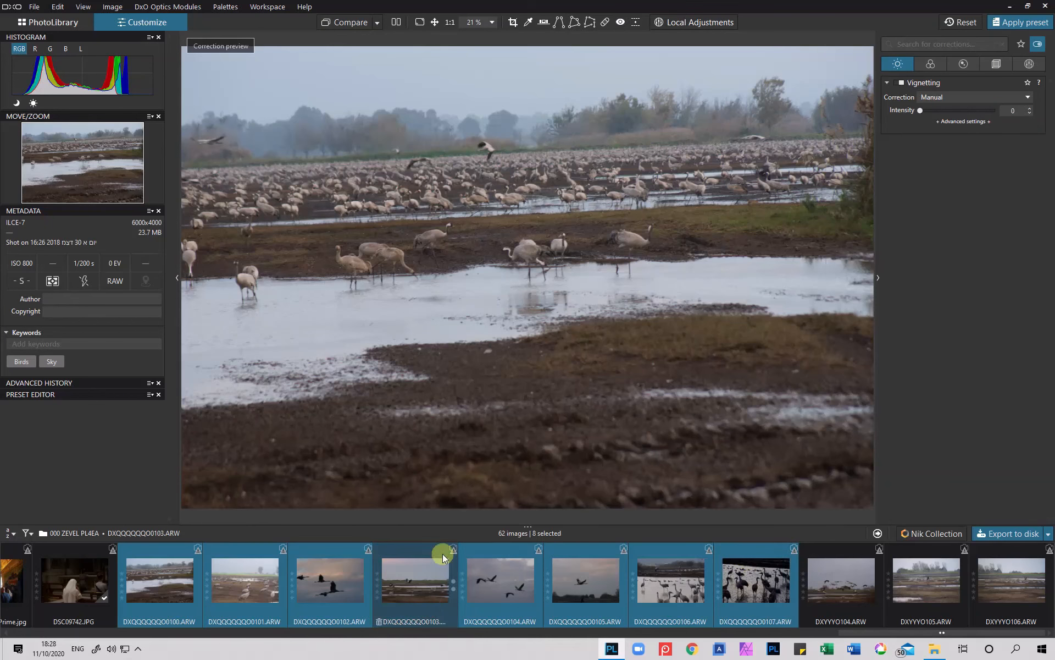
Start renaming the eight selected images using the Rename & add counter mode
right_click(446, 432)
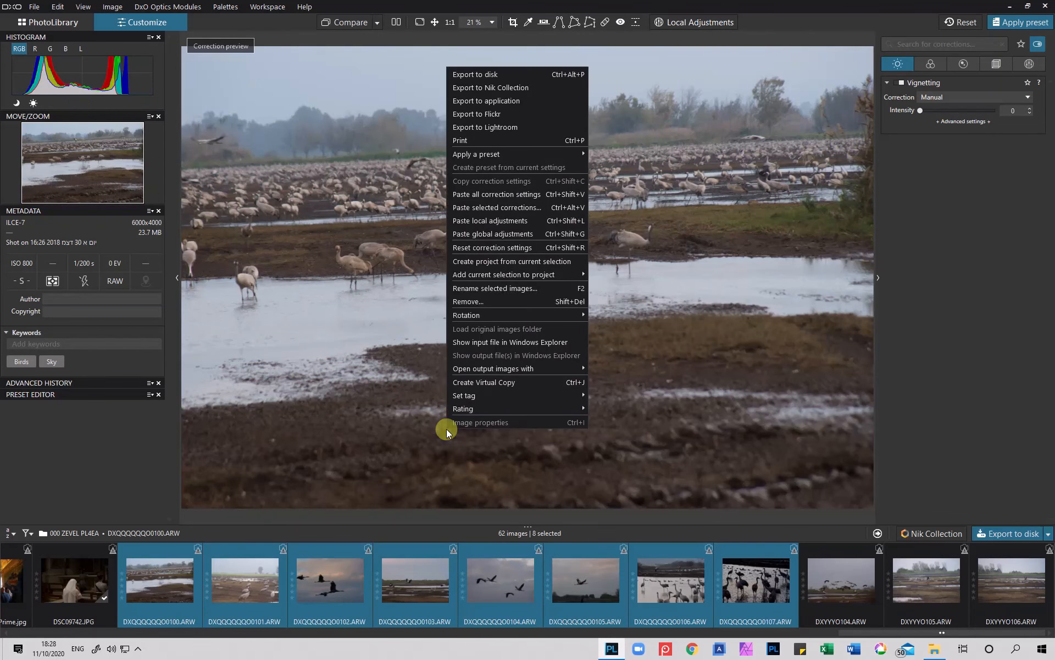
left_click(480, 288)
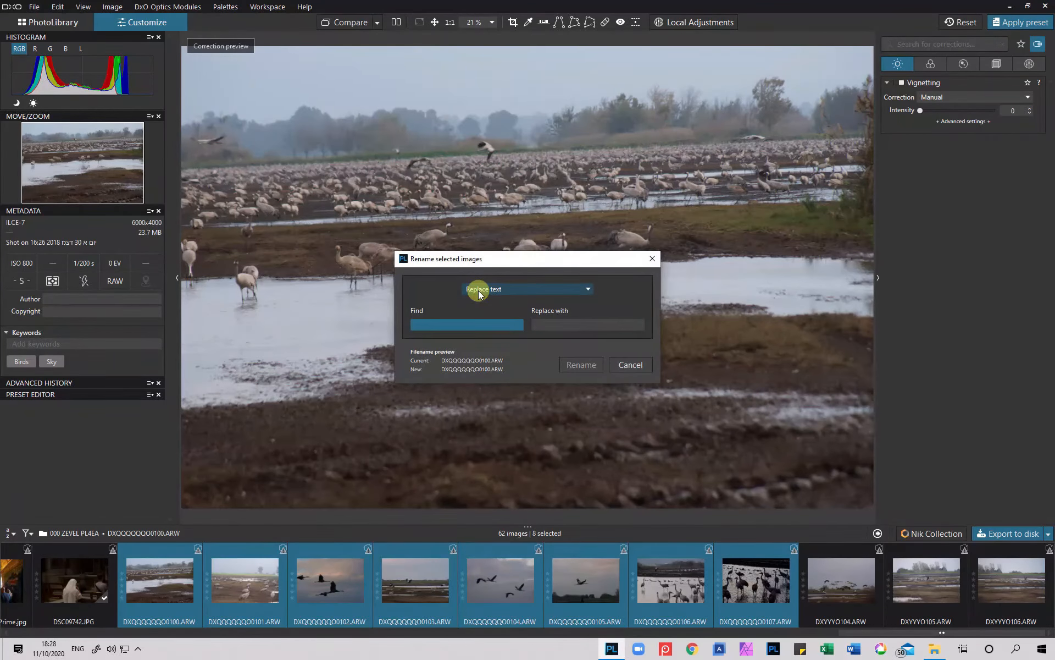
left_click(480, 292)
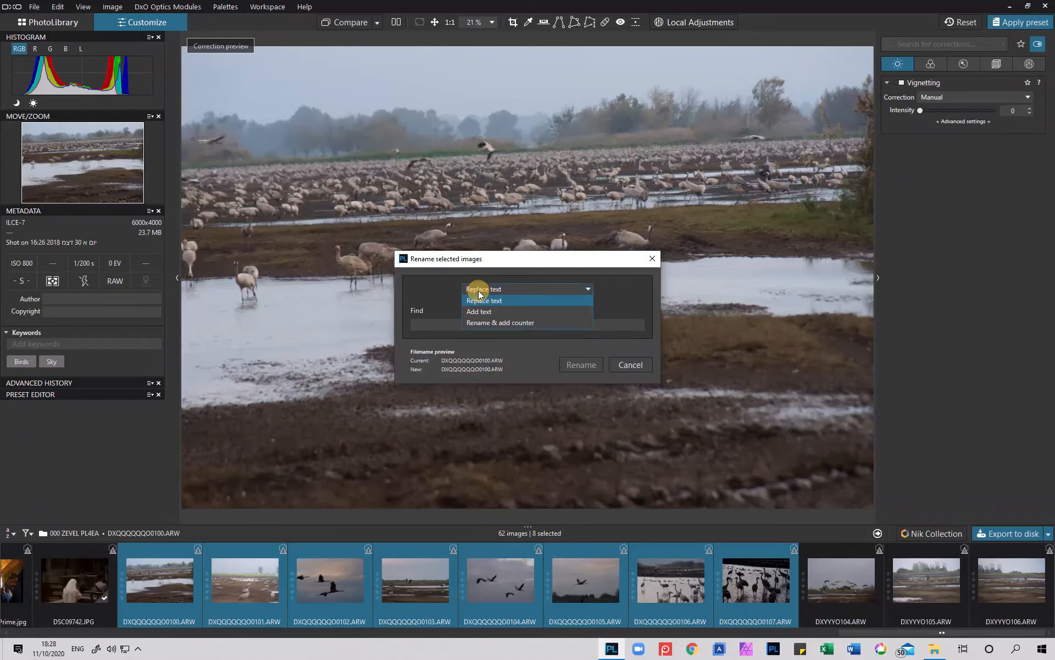
left_click(475, 326)
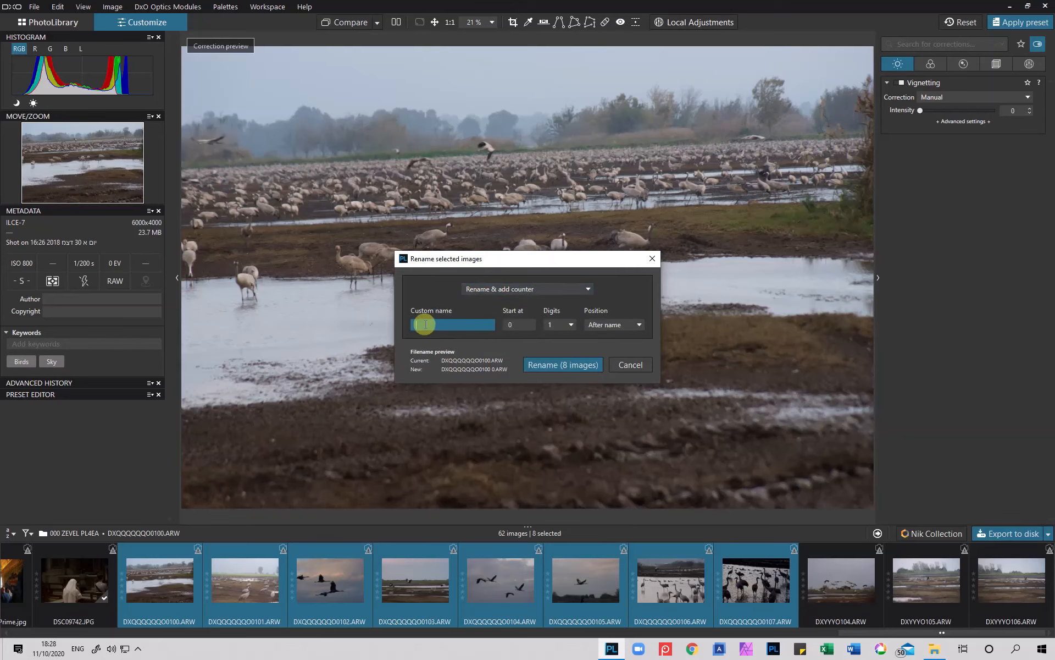
Set the custom name to PL4 and configure a four-digit counter starting at 100
type("PL$")
key("BackSpace")
type("4")
left_click(509, 324)
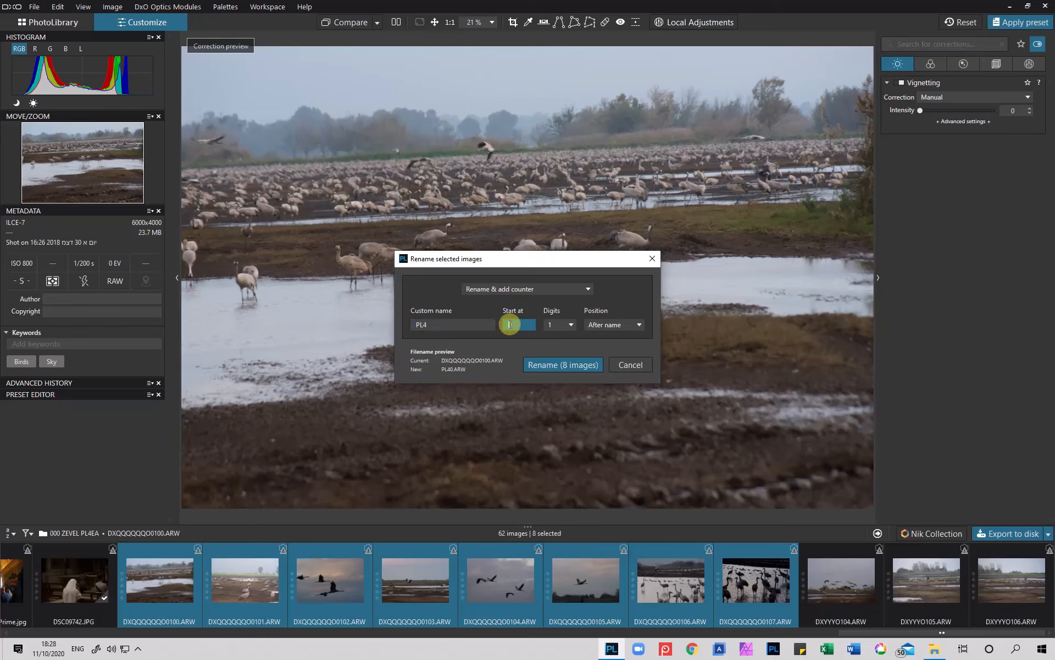
type("1000")
left_click(551, 327)
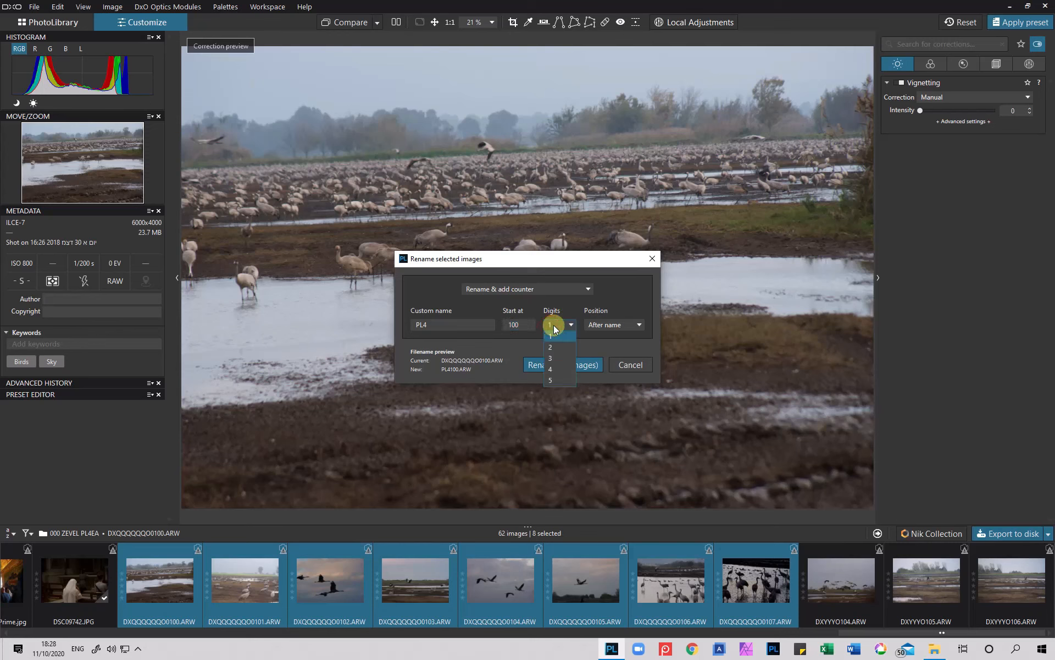
left_click(551, 369)
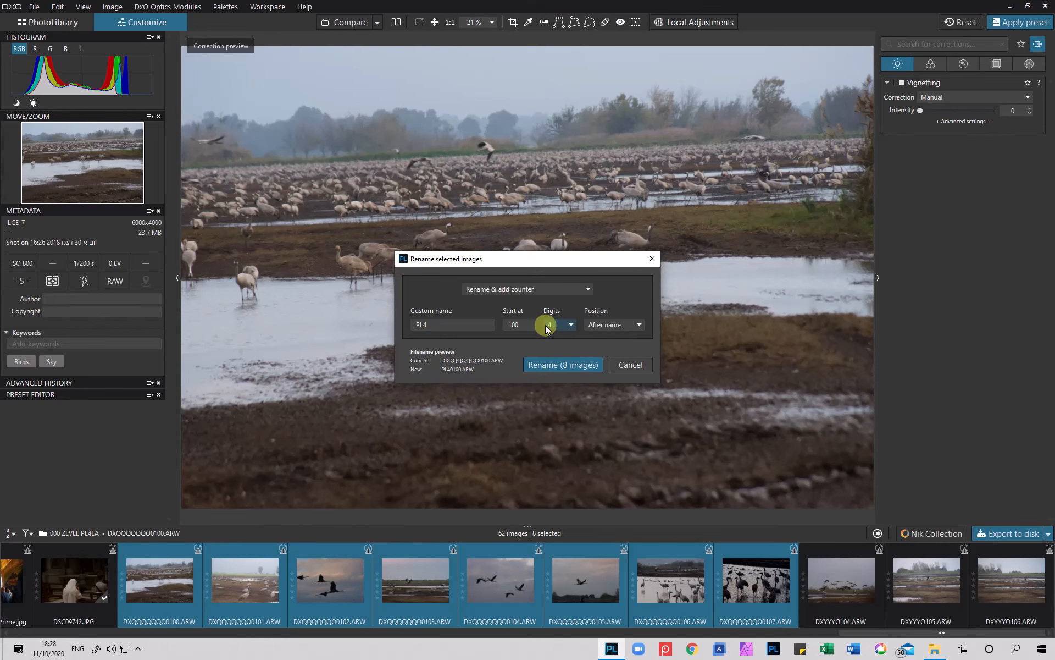
Keep the counter positioned after the name, rename the eight images, and close the rename dialog
left_click(507, 328)
left_click(568, 329)
left_click(605, 326)
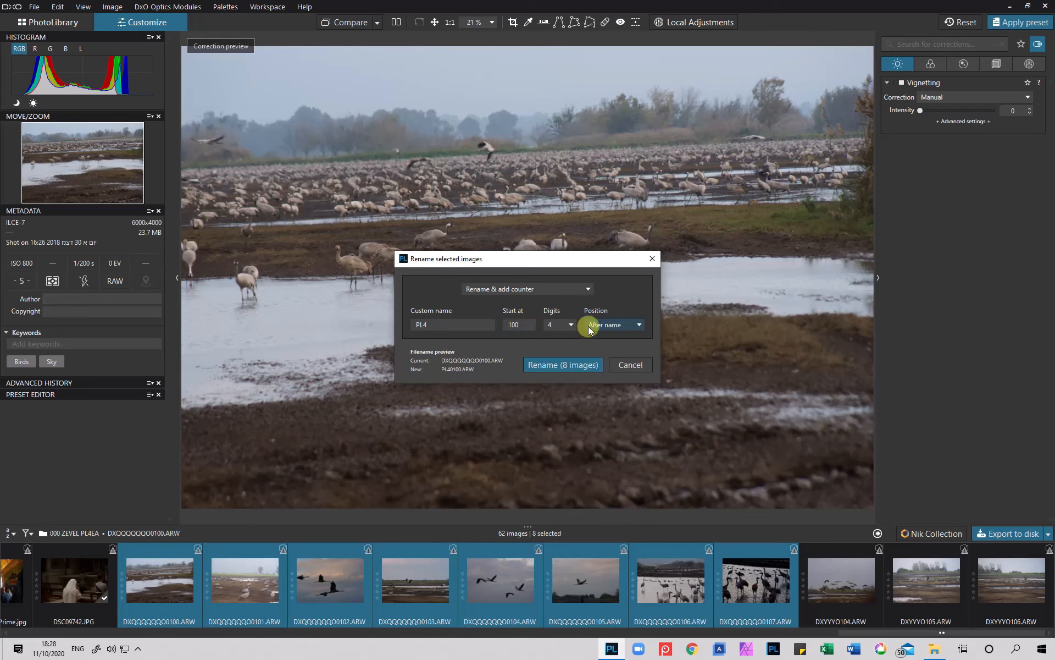
left_click(424, 324)
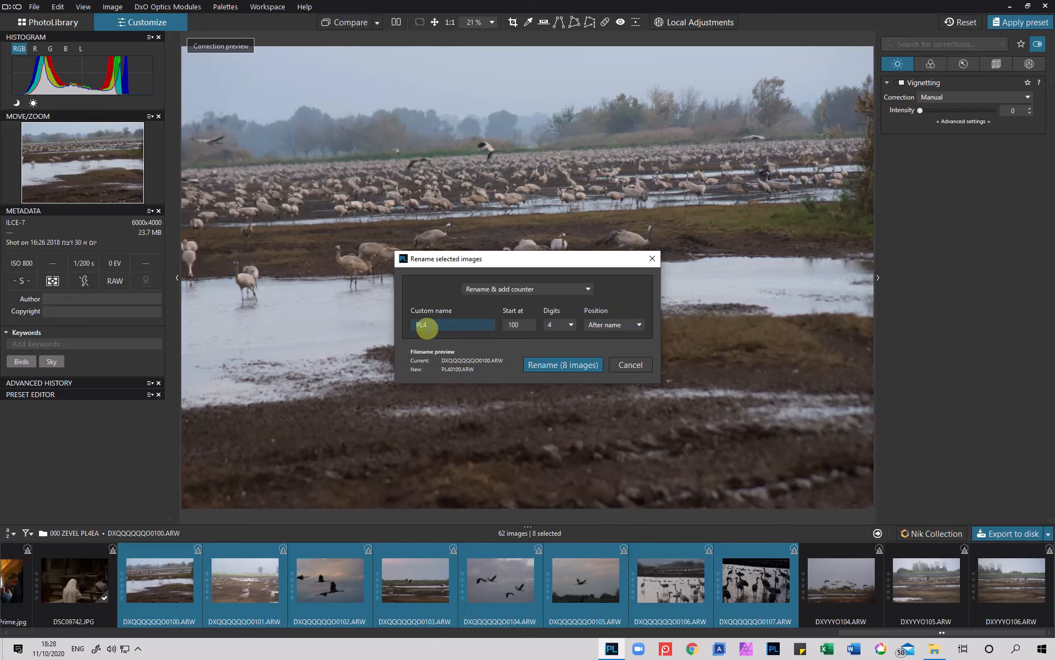
left_click(555, 368)
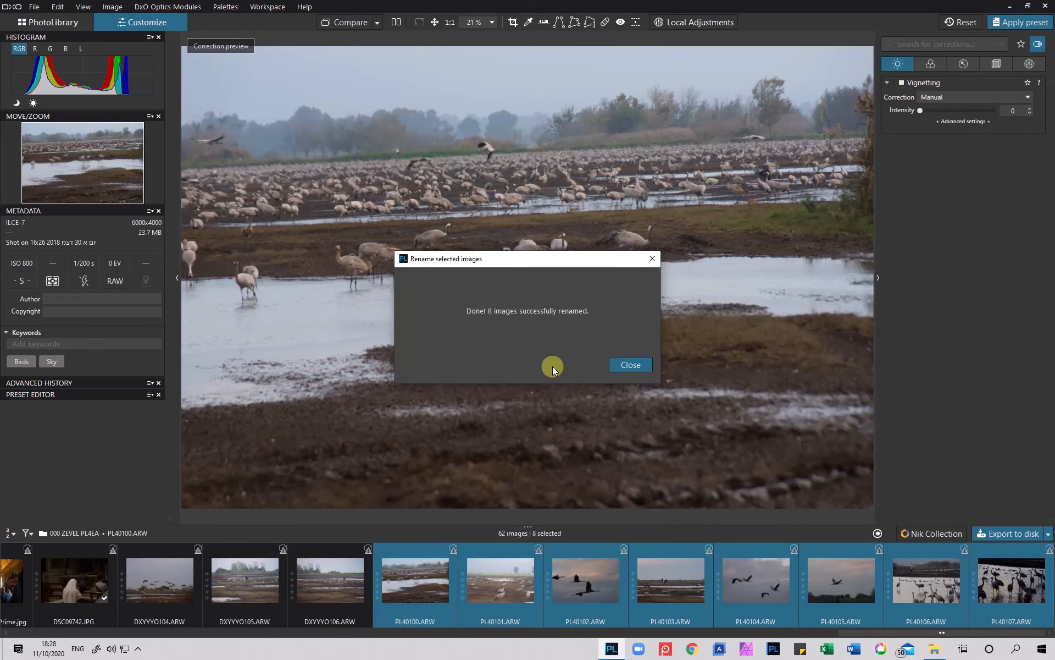
left_click(623, 366)
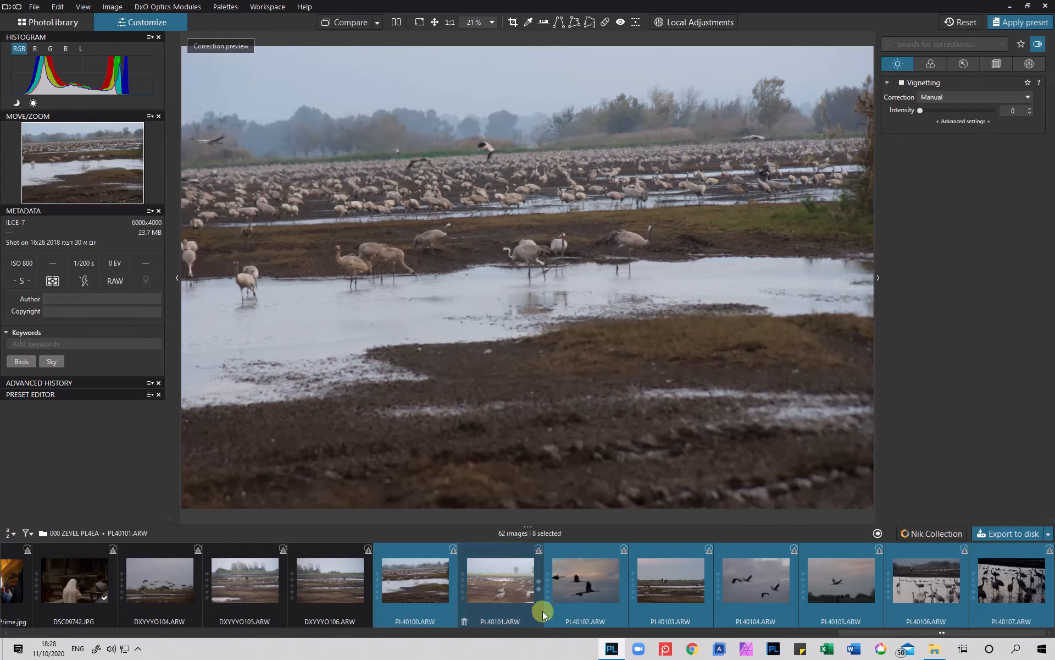
Select the eleven bird photos from DXYYYO104.ARW through PL40107.ARW
left_click_drag(921, 632, 943, 657)
left_click(159, 583)
left_click(1012, 583, "shift")
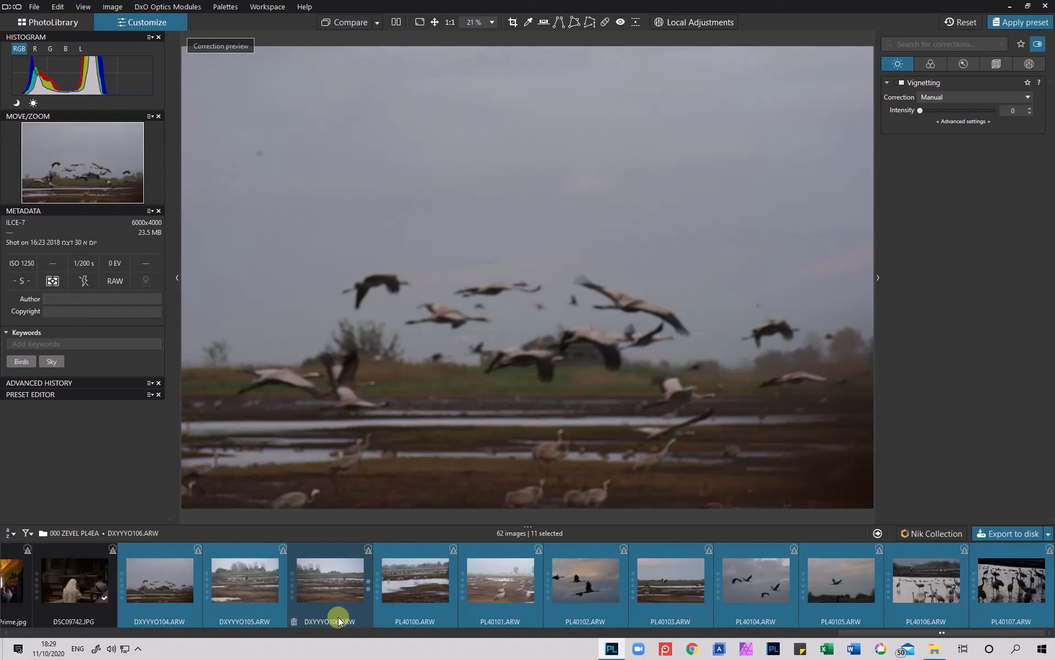
Start renaming the eleven selected bird photos using the Replace text mode
right_click(571, 587)
left_click(436, 405)
right_click(435, 405)
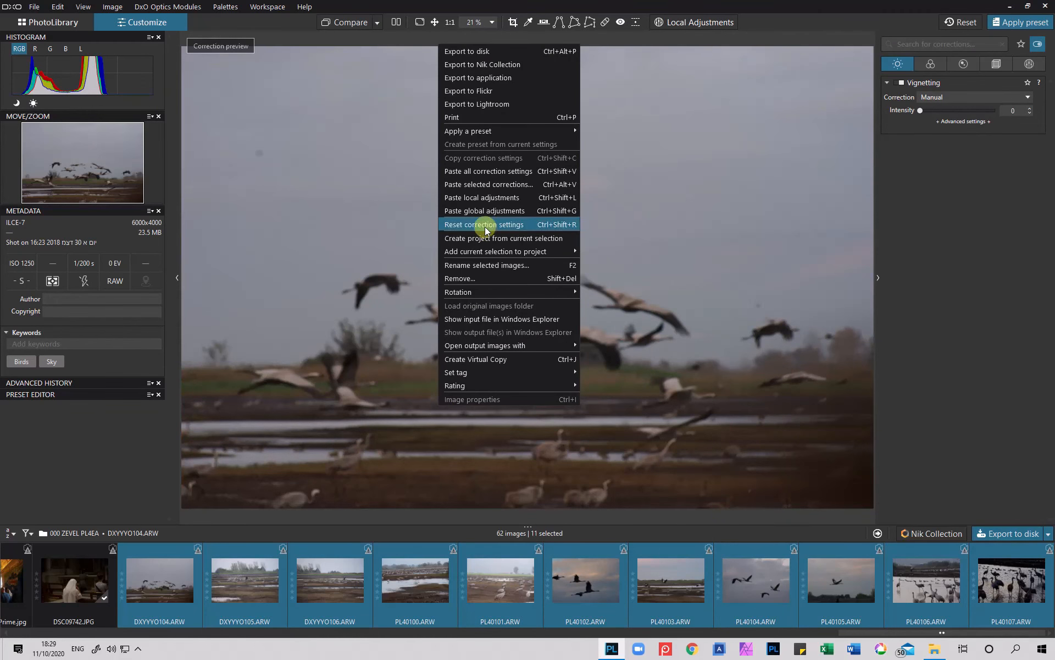
left_click(484, 268)
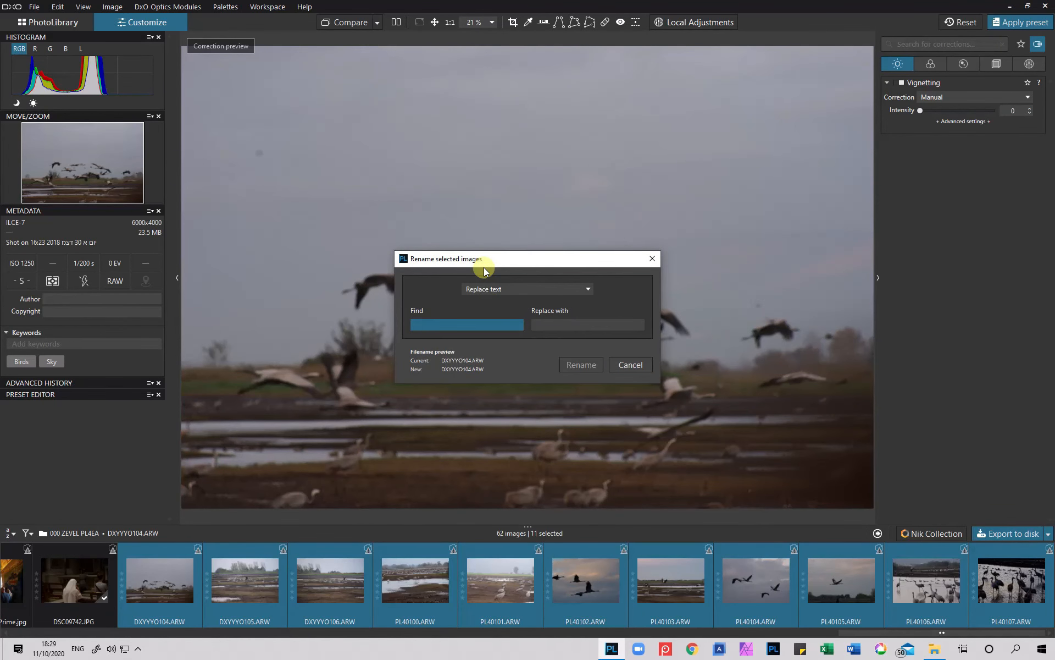
left_click(480, 287)
left_click(480, 288)
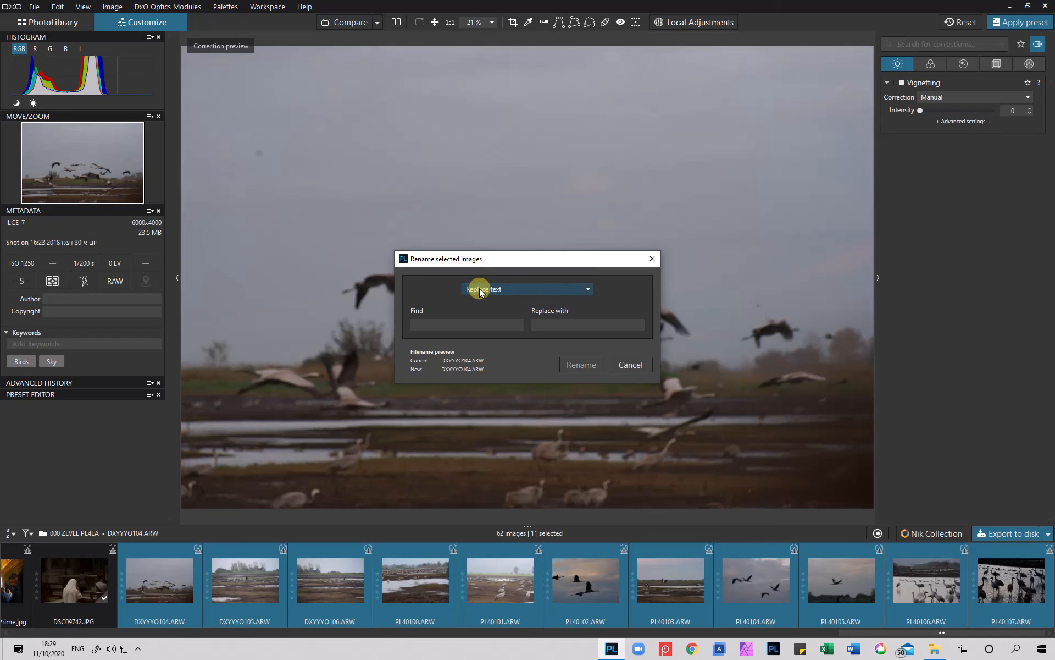
Replace 401 with 444 in the file names, run the rename, and close the rename dialog
left_click(417, 328)
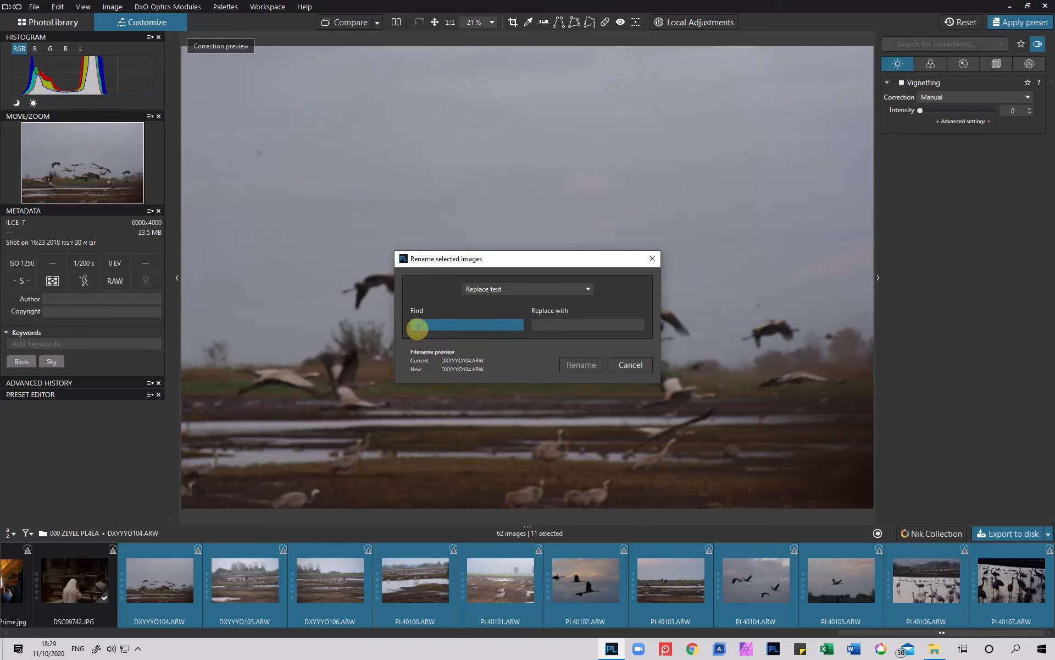
type("401")
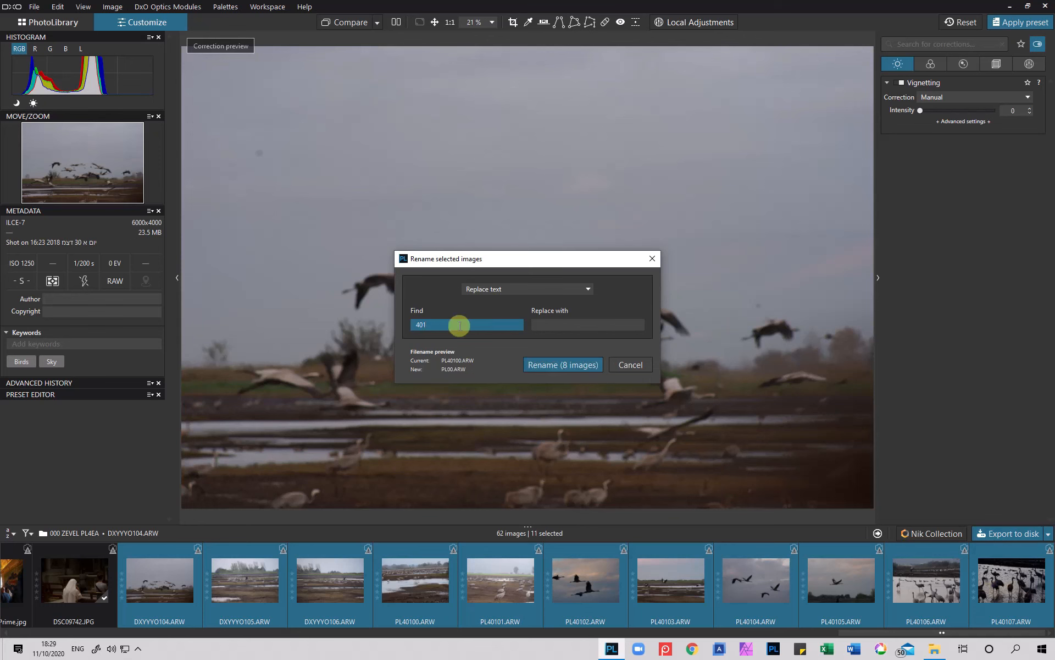
left_click(551, 327)
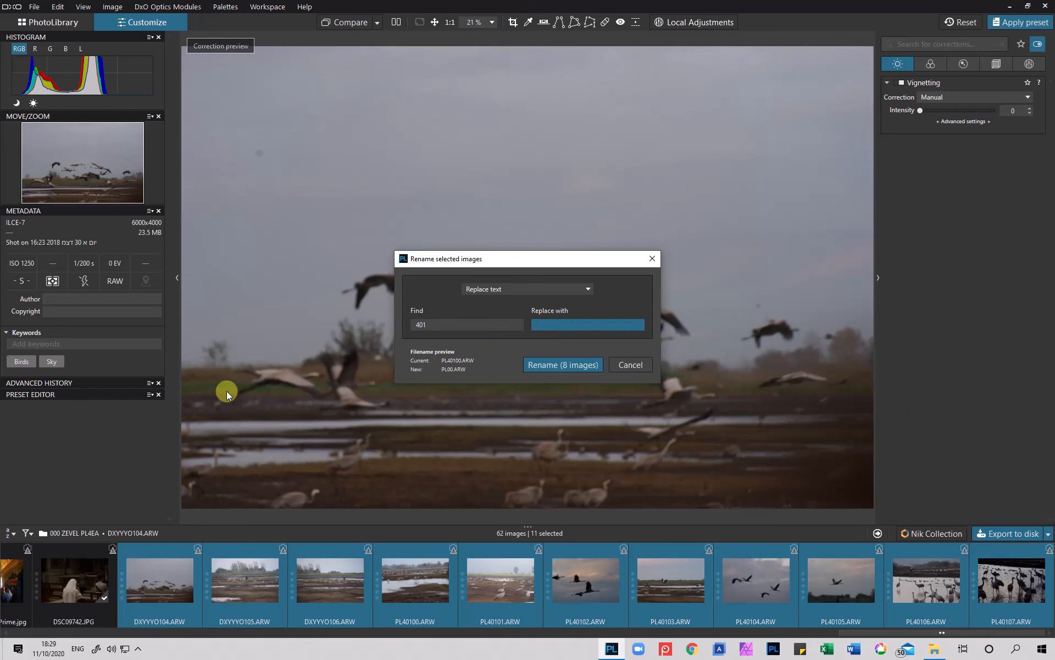
type("444")
left_click(582, 360)
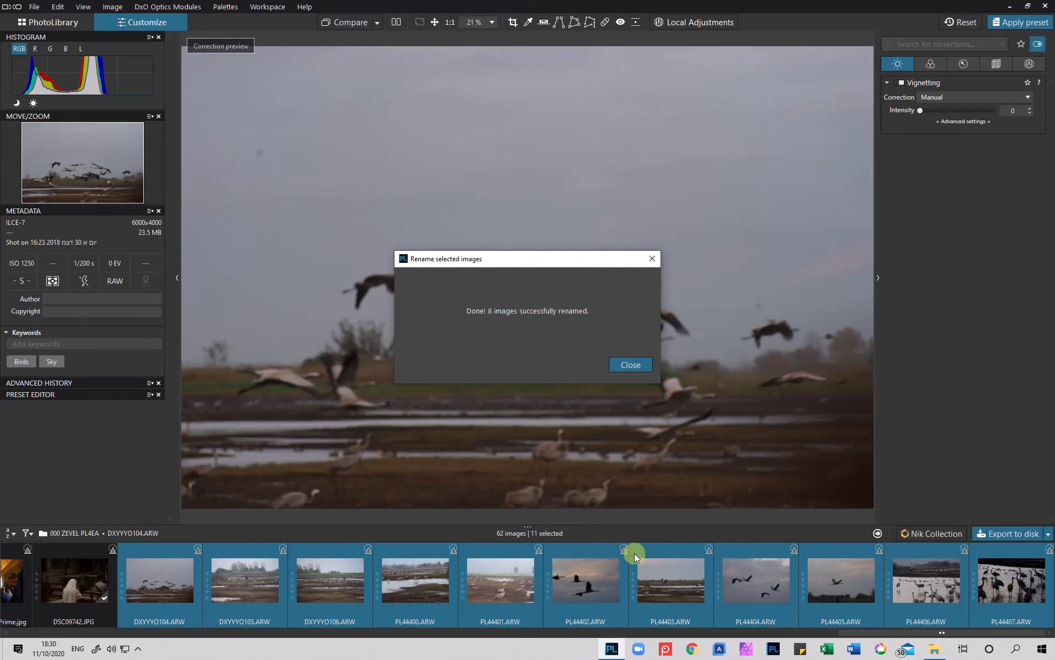
left_click(625, 363)
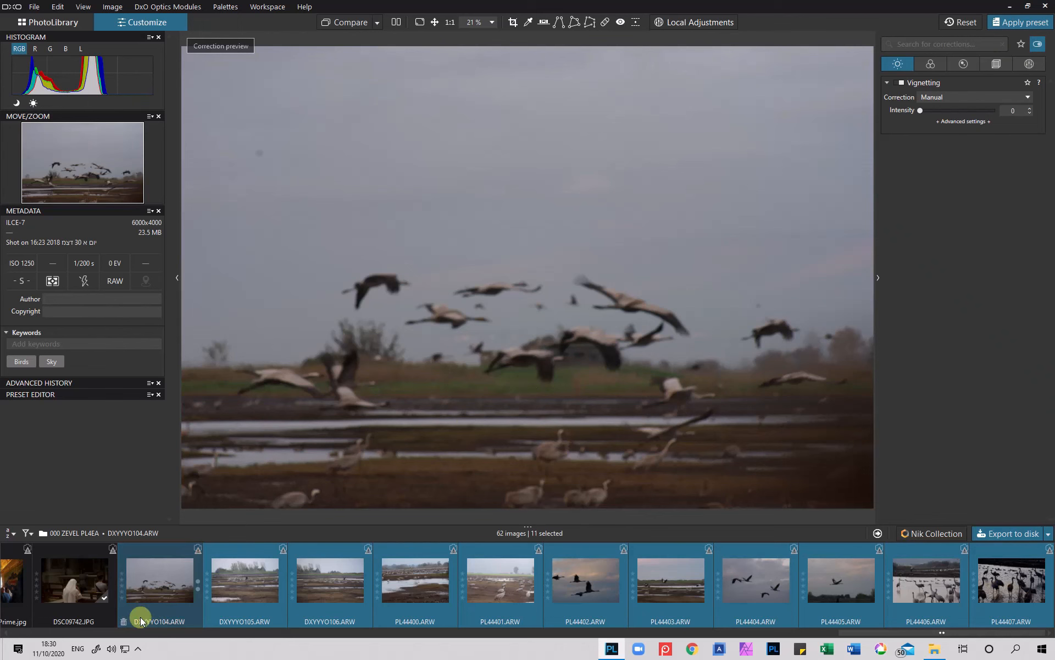
Examine the metadata keywords of the individual bird photos from DXYYYO104.ARW through PL44402.ARW
left_click(244, 620)
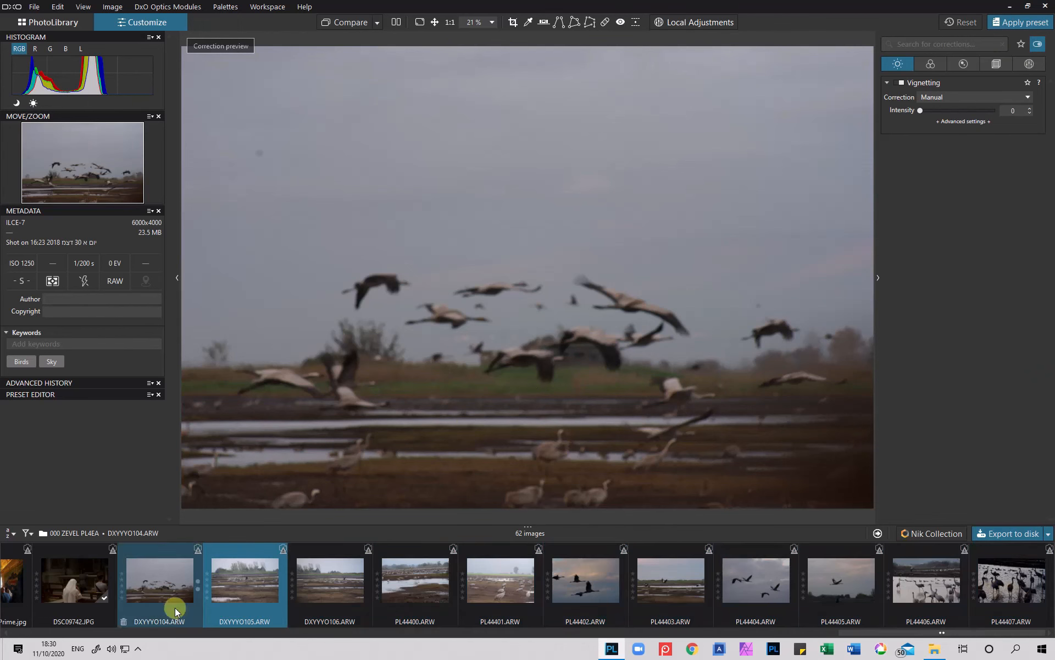
left_click(164, 595)
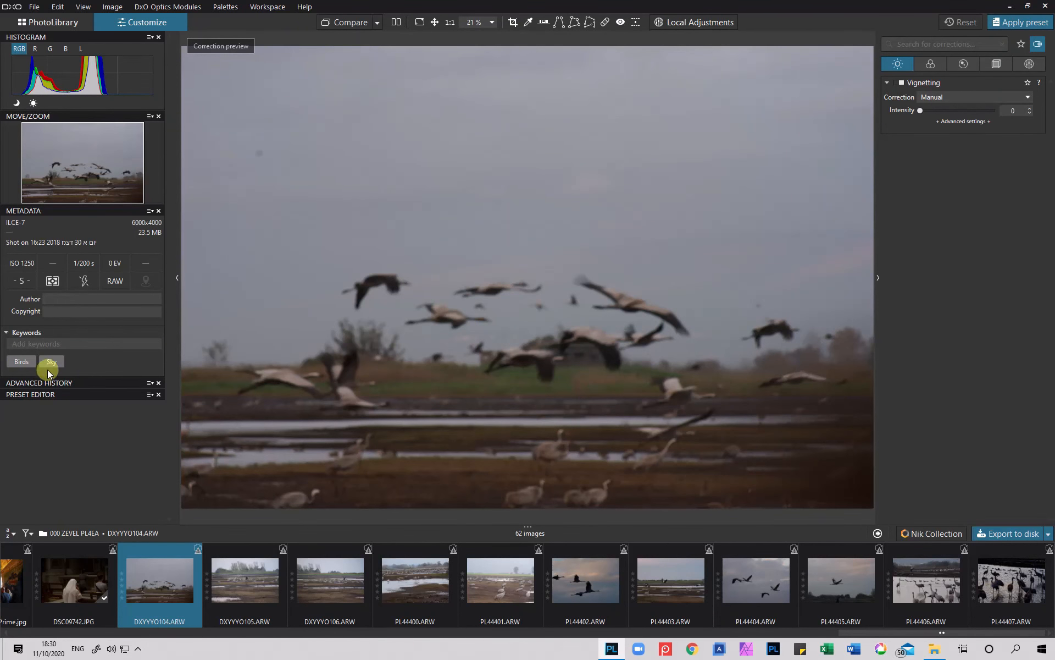
left_click(222, 583)
left_click(291, 599, "ctrl")
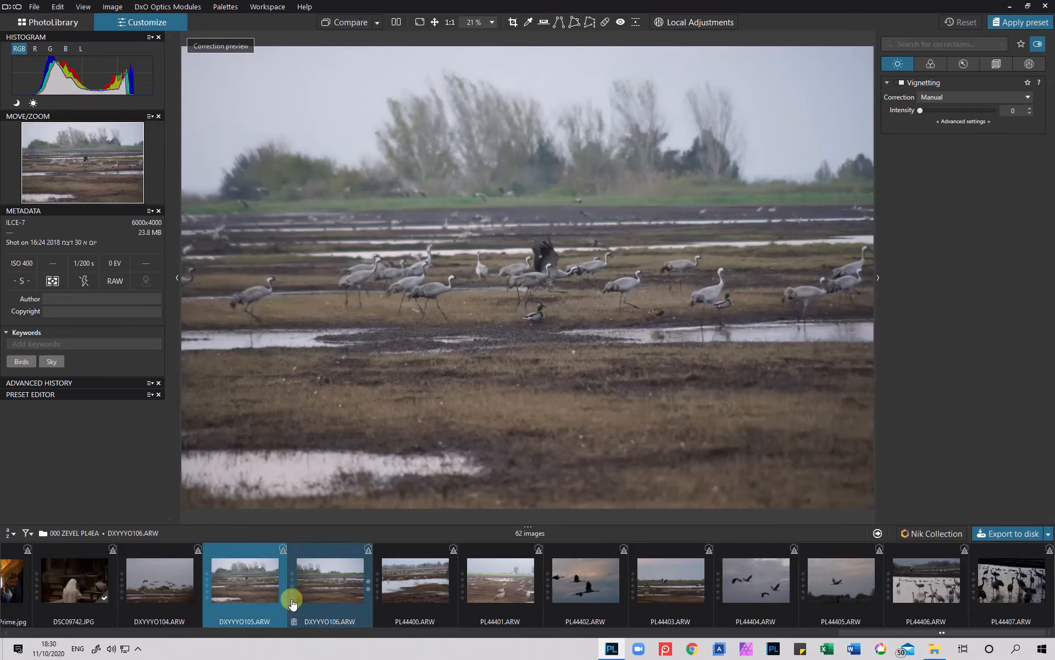
left_click(413, 592)
left_click(484, 581, "ctrl")
left_click(488, 583)
left_click(579, 572)
mouse_move(32, 361)
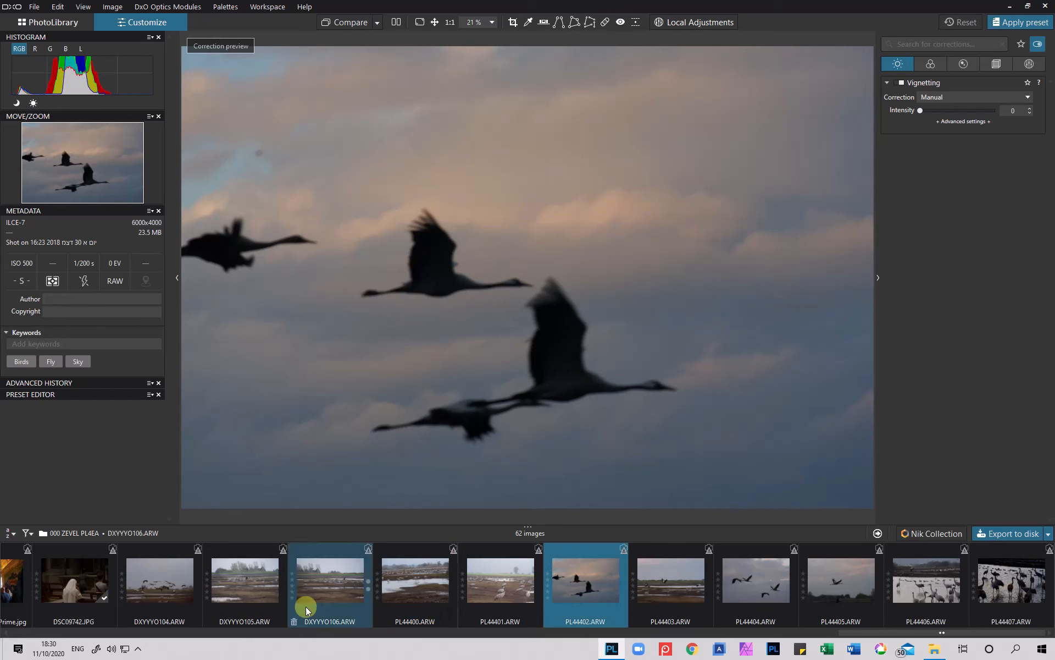
Select the six photos from DXYYYO104.ARW through PL44402.ARW and compare the group's keywords with those of PL44402.ARW alone
left_click(163, 609, "shift")
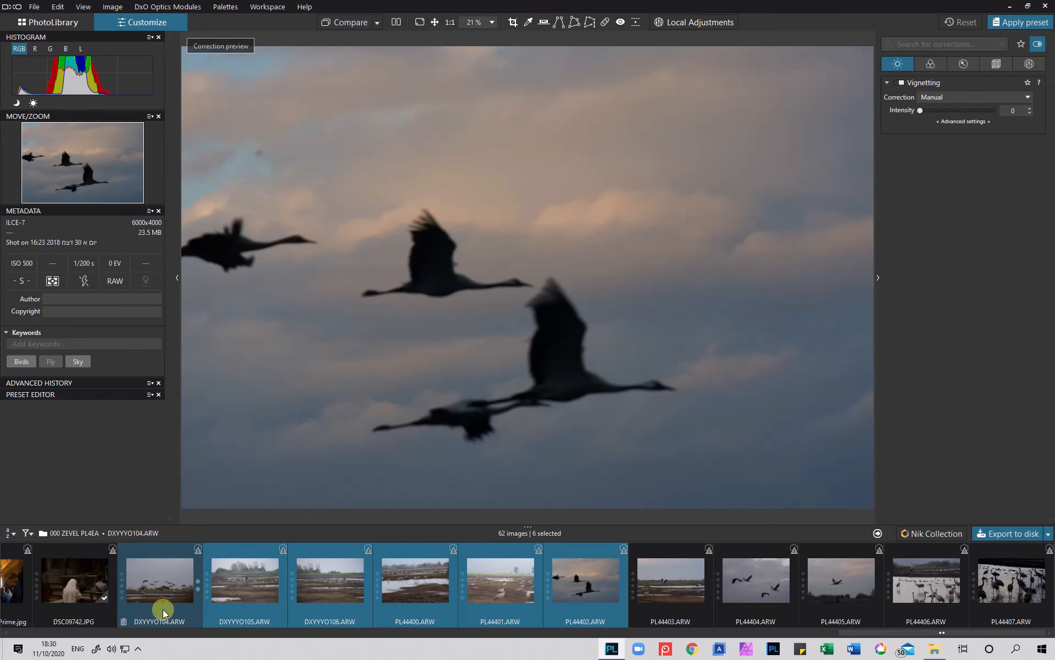
left_click(51, 362)
left_click(167, 592)
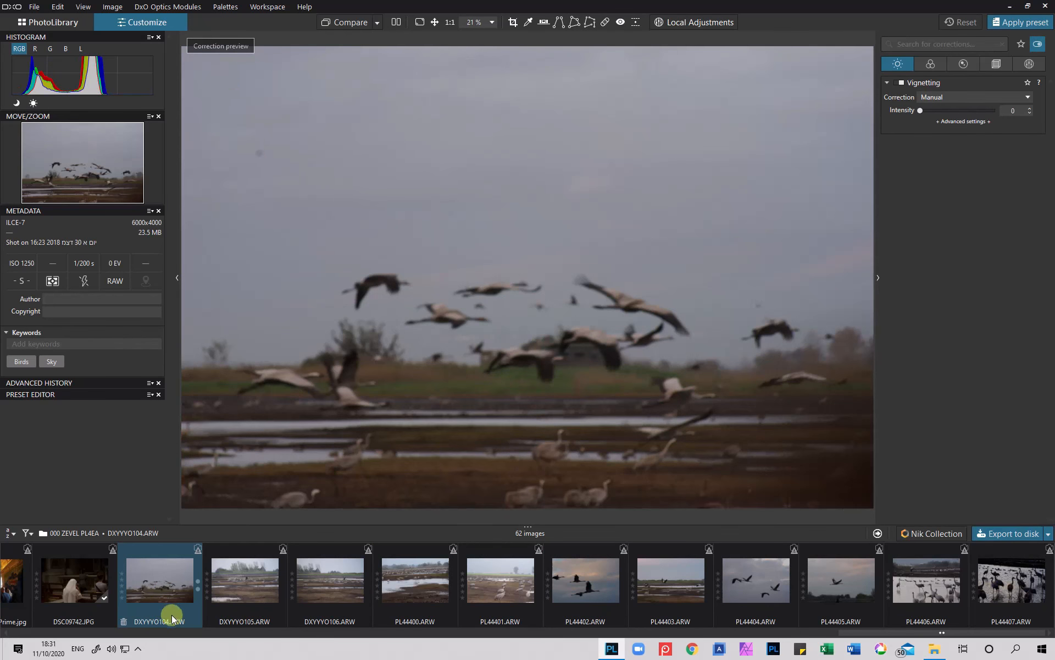
left_click(591, 592, "shift")
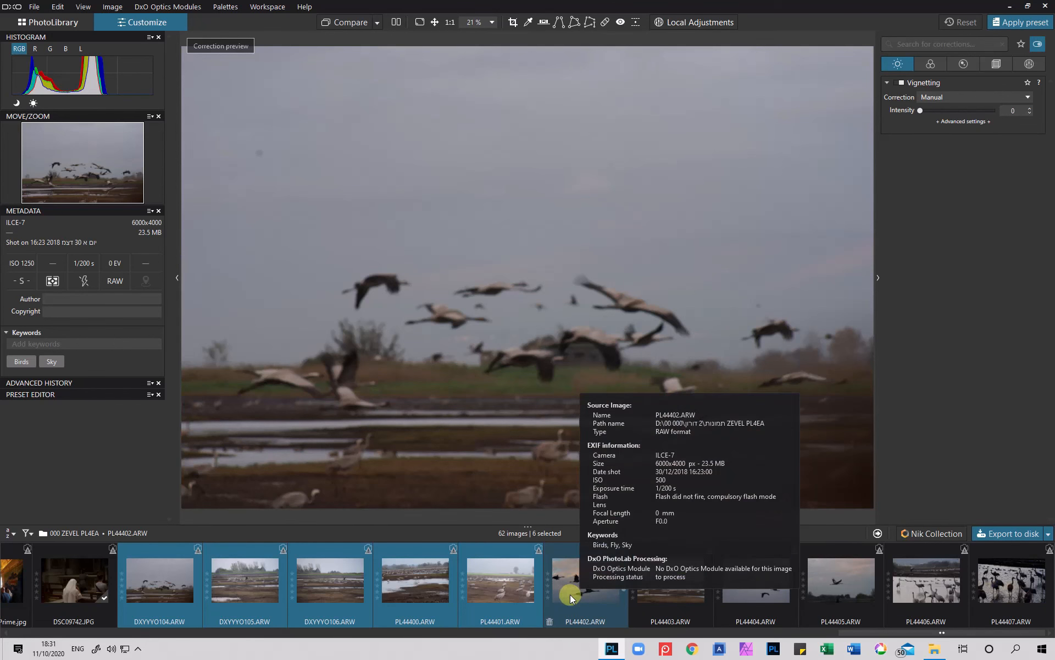
mouse_move(17, 369)
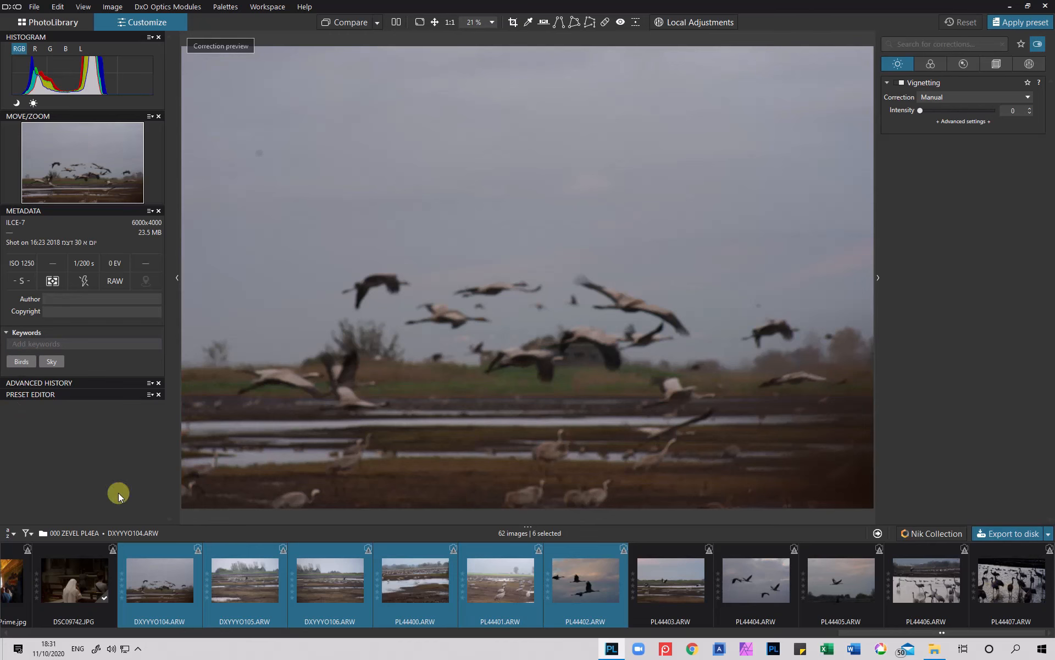
mouse_move(52, 368)
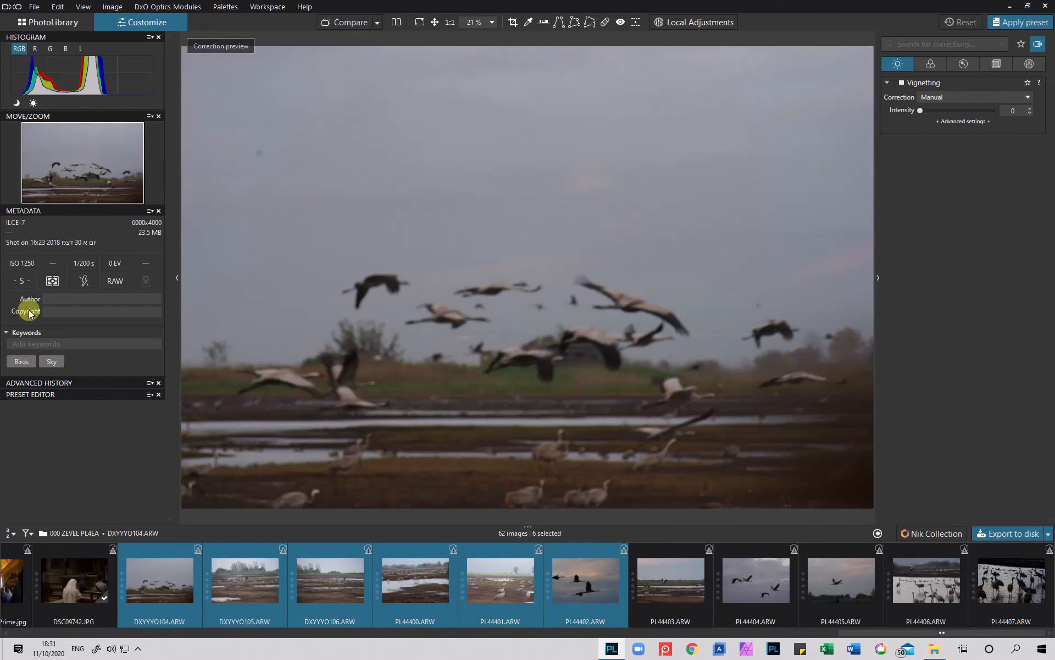
left_click(561, 570)
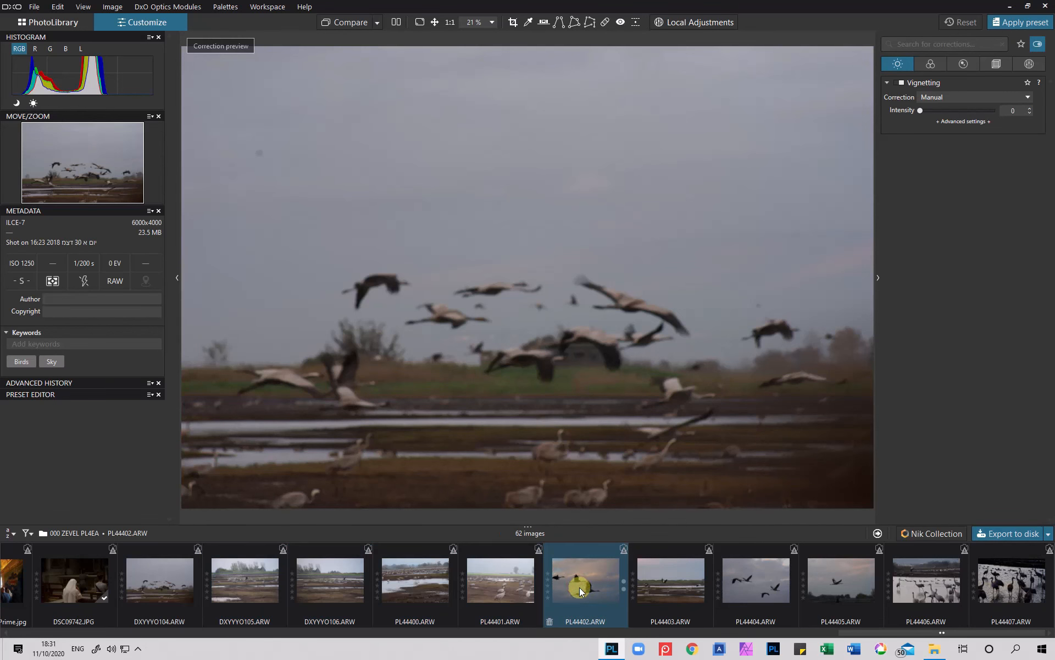